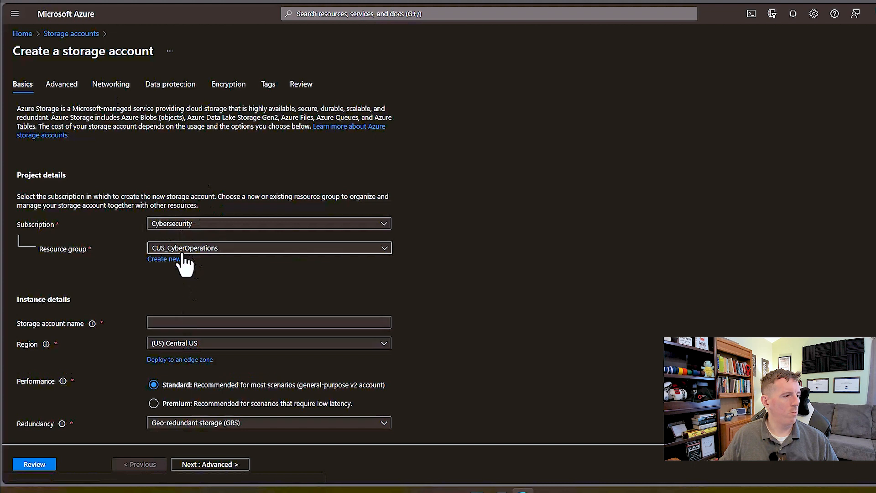
Set the storage account's subscription to Imperion001 and its resource group to CUS_FileServices_RG.
click(182, 250)
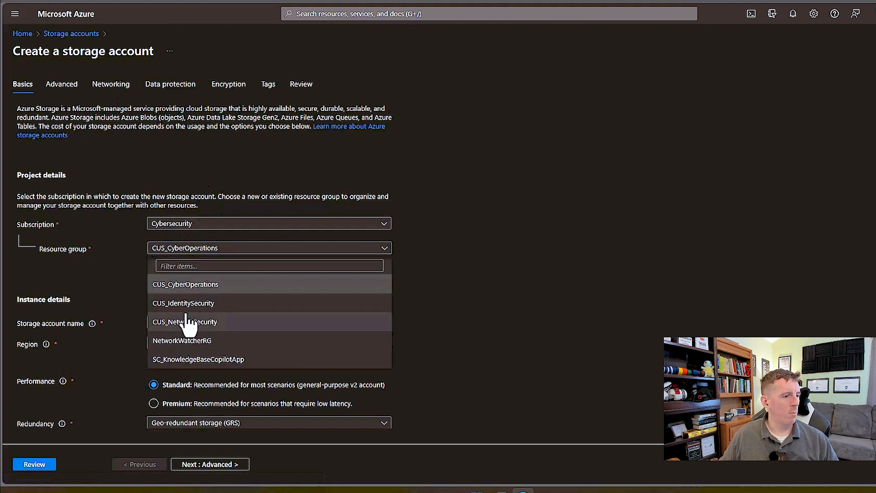
click(180, 227)
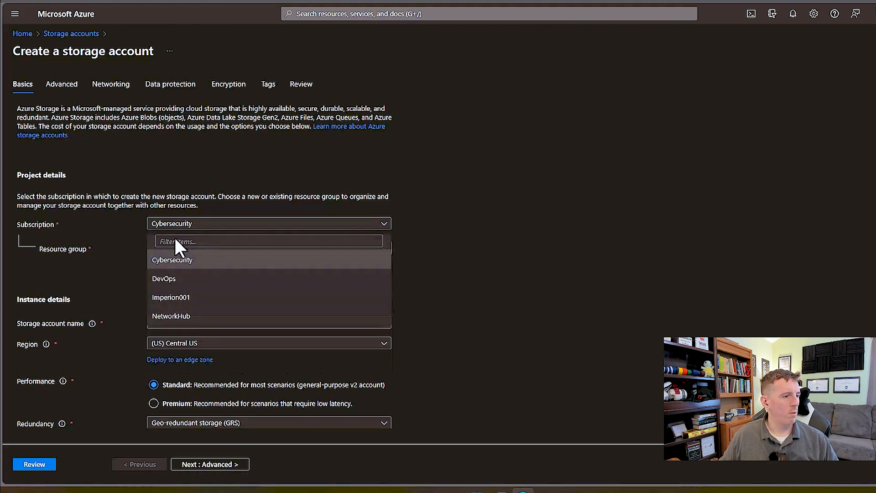
click(176, 298)
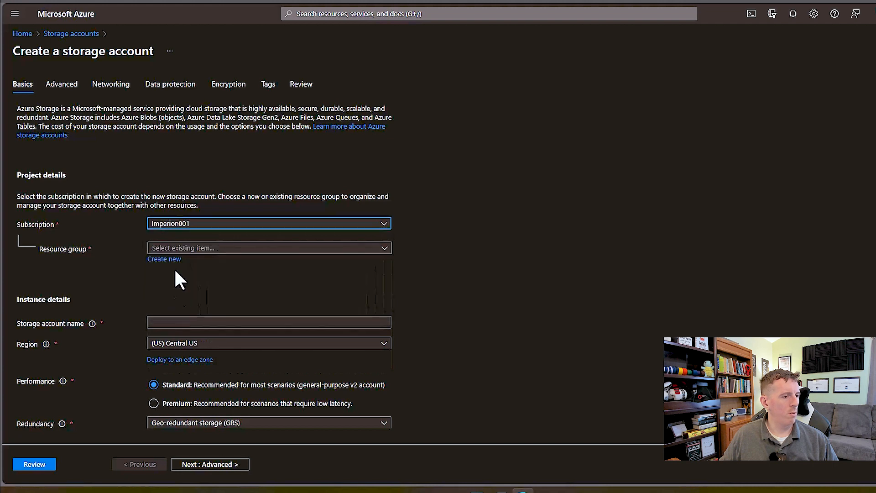
click(171, 251)
click(182, 304)
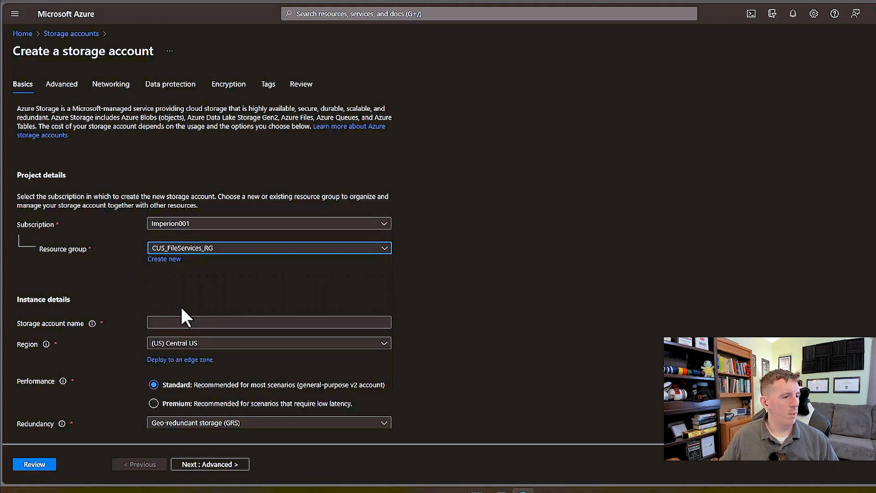
Enter EUS_FileServices as the storage account name.
click(287, 322)
text(WU)
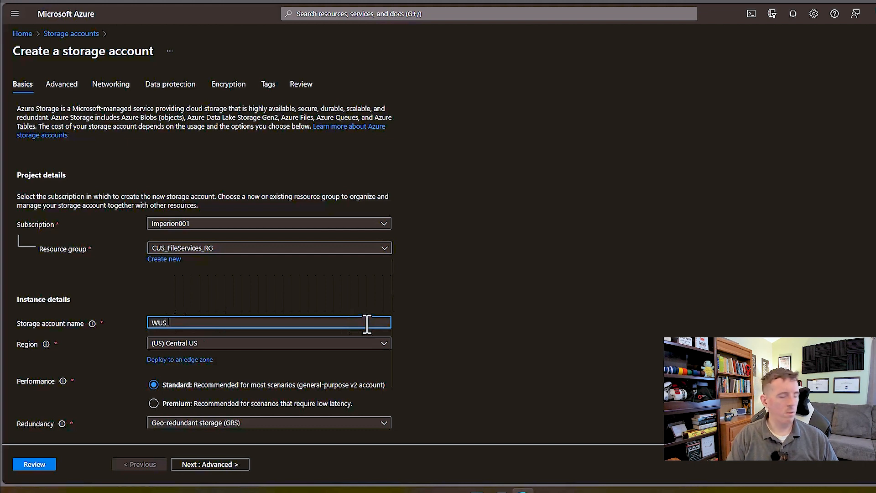
text(S_)
key(BackSpace)
key(BackSpace)
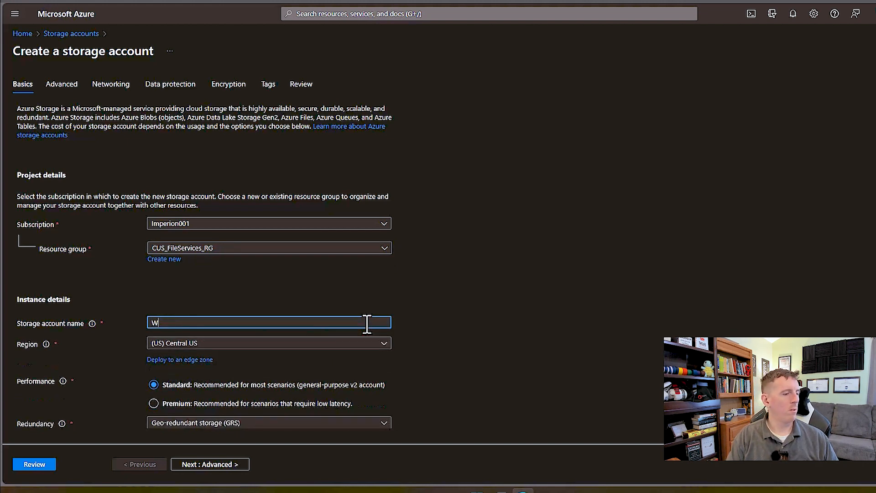
text(EUS_FileSer)
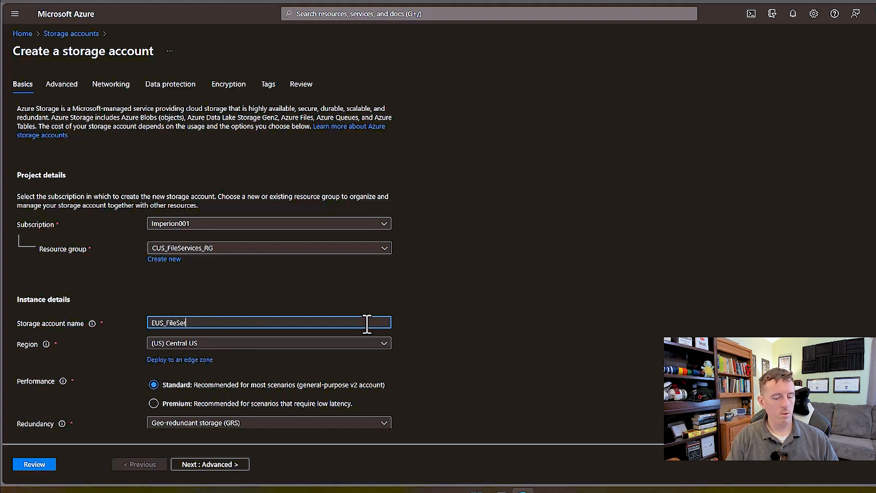
text(vices)
key(Tab)
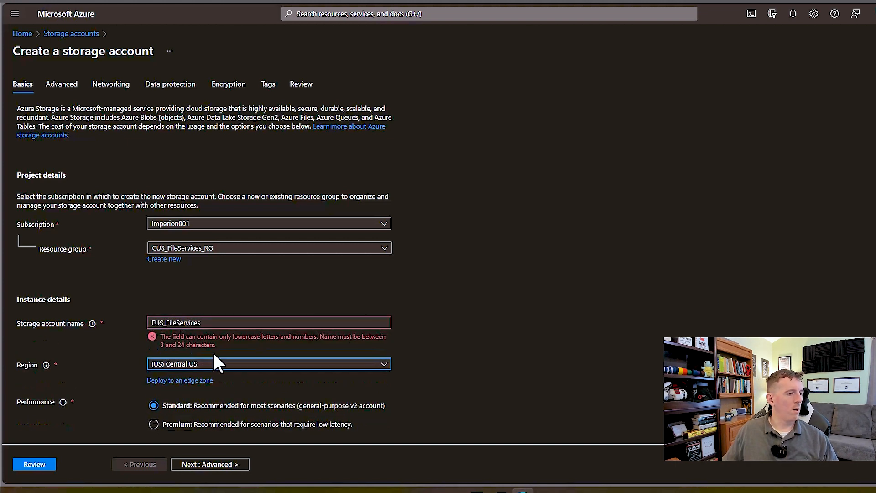
Change the storage account name to imperioneusfileservices, using lowercase letters only and no separators.
click(167, 322)
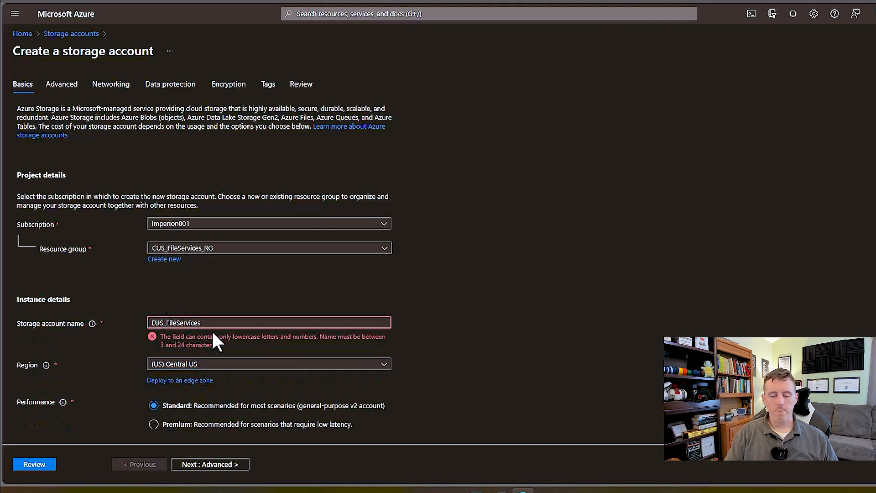
key(BackSpace)
text(-)
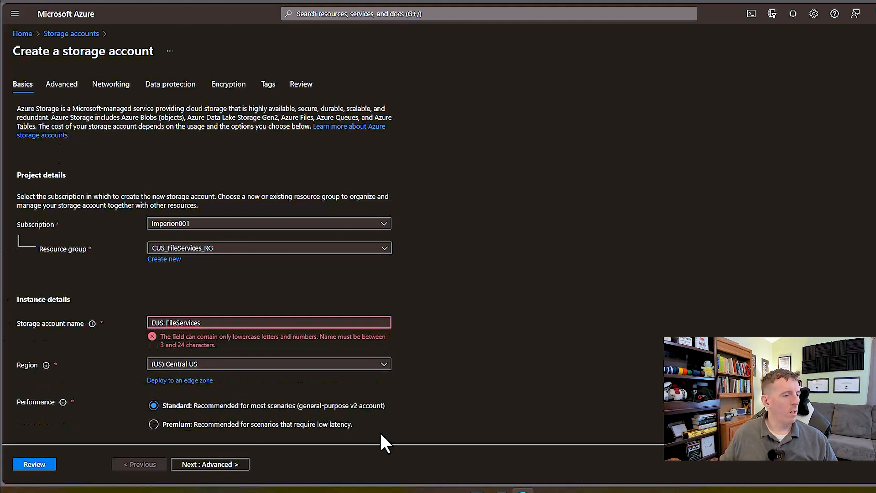
key(BackSpace)
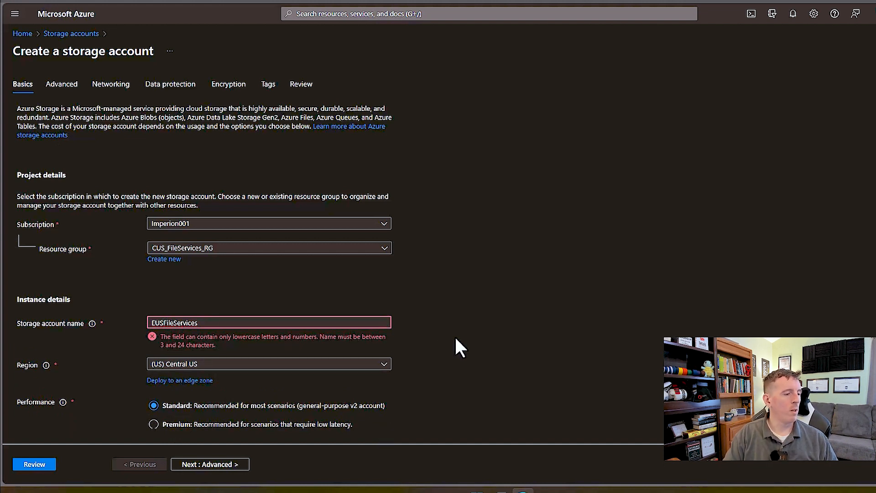
key(BackSpace)
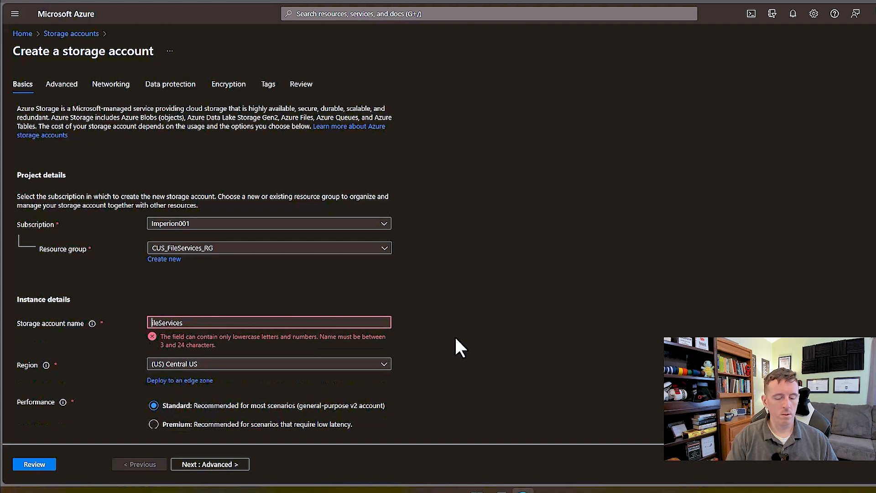
text(imperion)
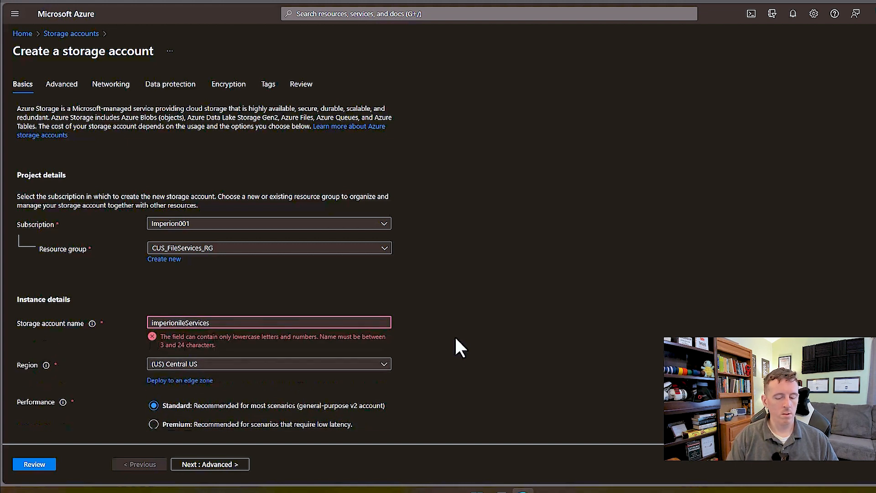
text(eusd)
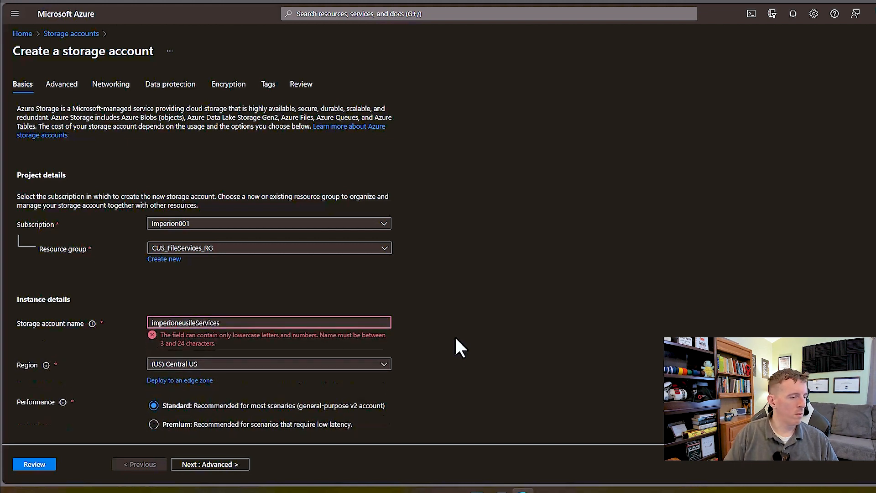
key(BackSpace)
text(f)
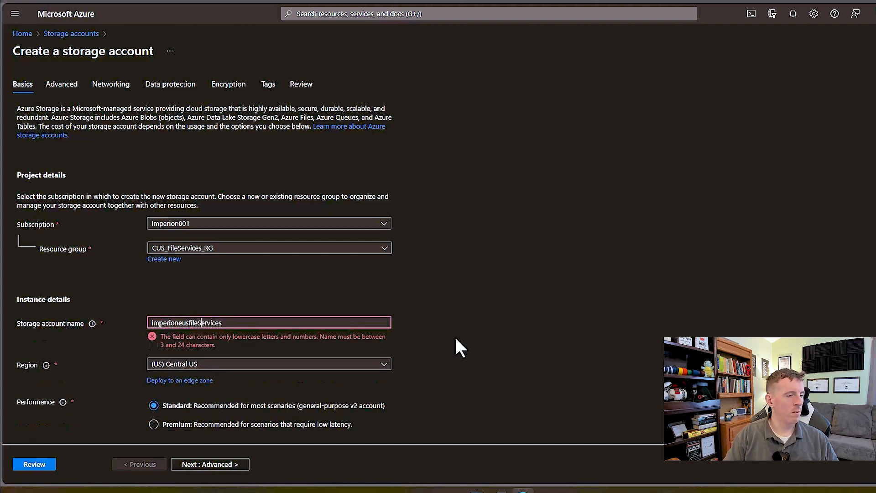
key(BackSpace)
click(455, 338)
Set the region to (US) East US and the redundancy to Locally-redundant storage (LRS).
click(198, 346)
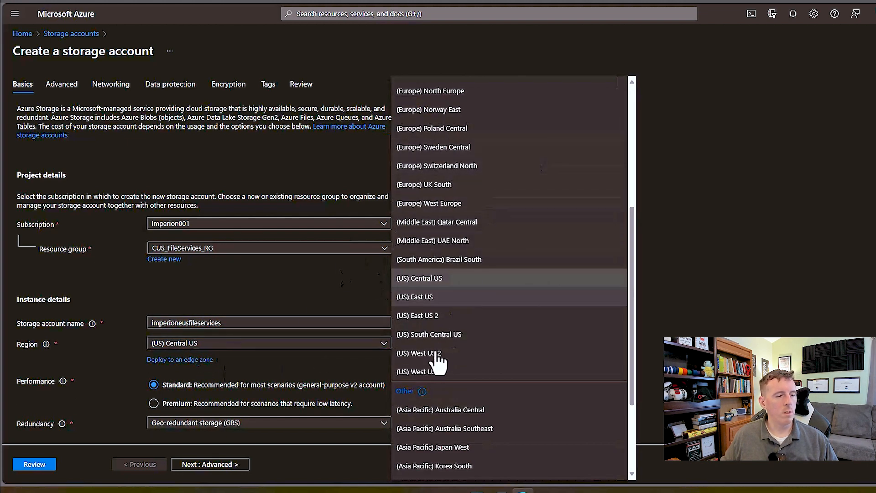
click(422, 298)
scroll(589, 334, down, 1)
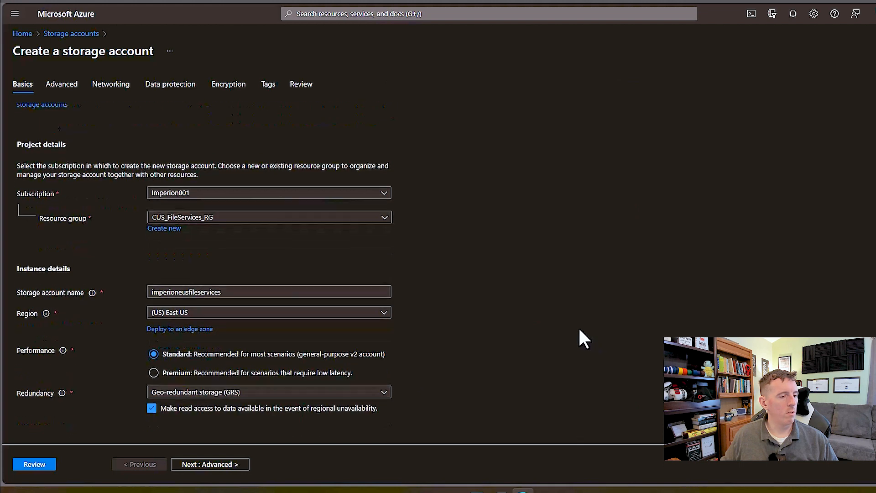
click(201, 388)
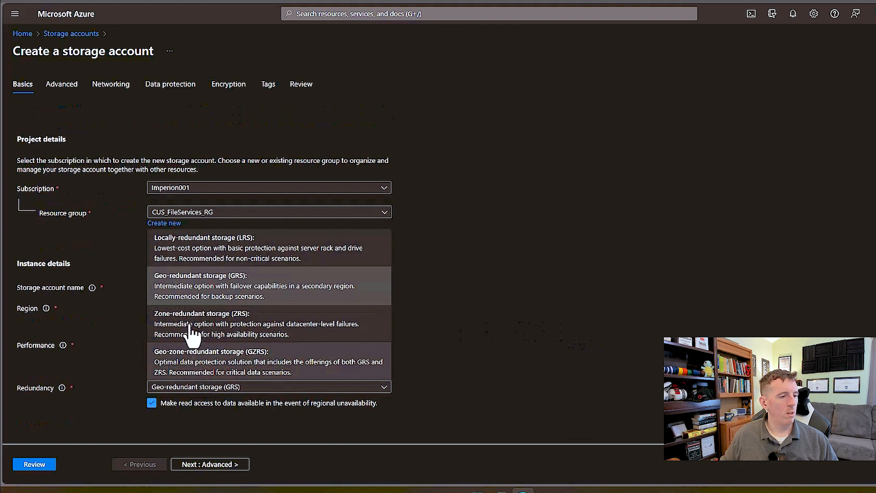
click(190, 250)
In the advanced settings, enable defaulting to Azure Active Directory authorization in the Azure portal.
click(197, 465)
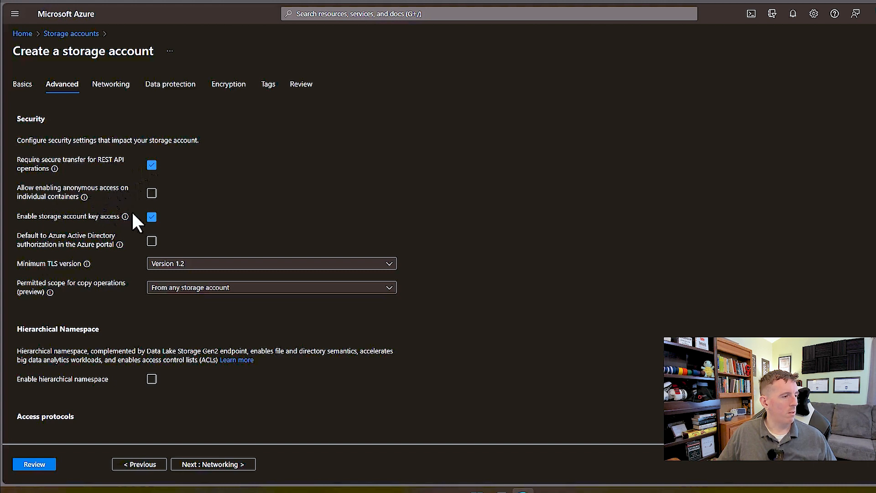
click(151, 241)
scroll(265, 247, down, 1)
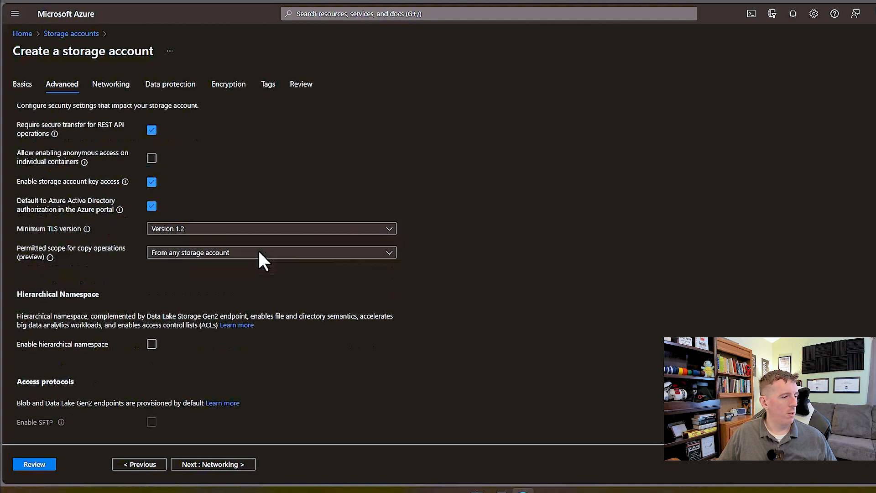
Enable hierarchical namespace and network file system v3 for the storage account.
scroll(259, 254, down, 2)
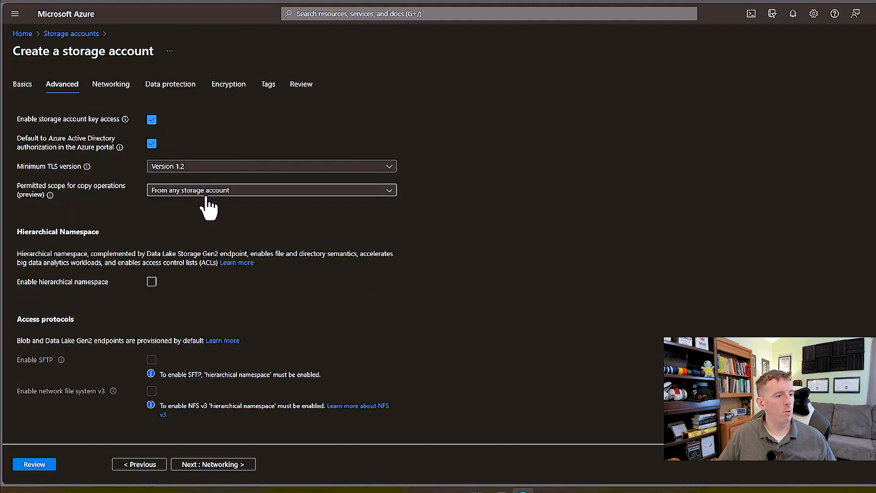
scroll(263, 247, down, 1)
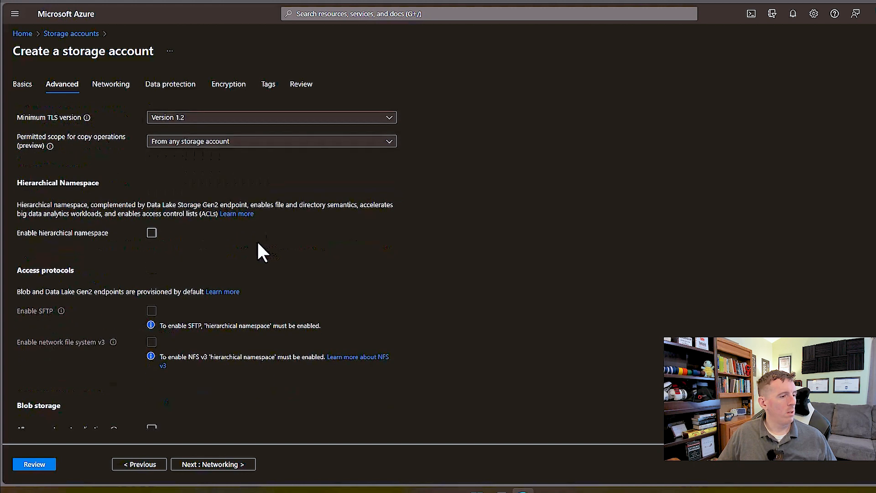
click(152, 234)
scroll(256, 256, down, 1)
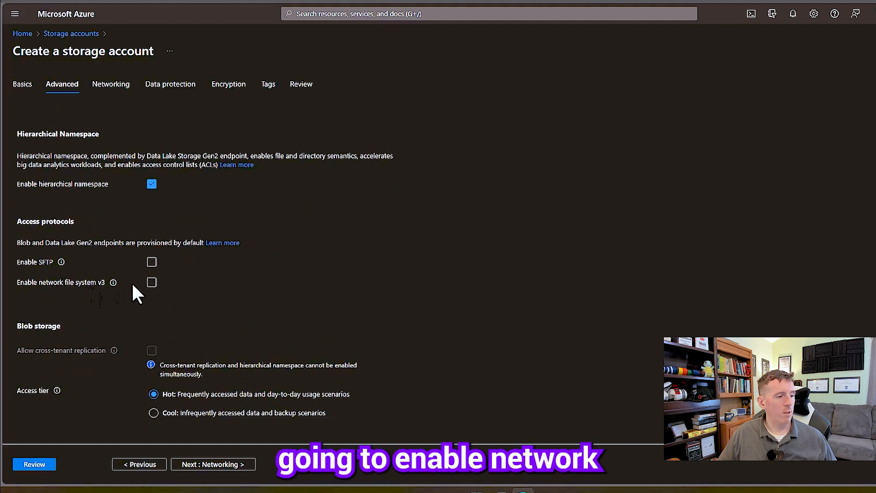
click(152, 282)
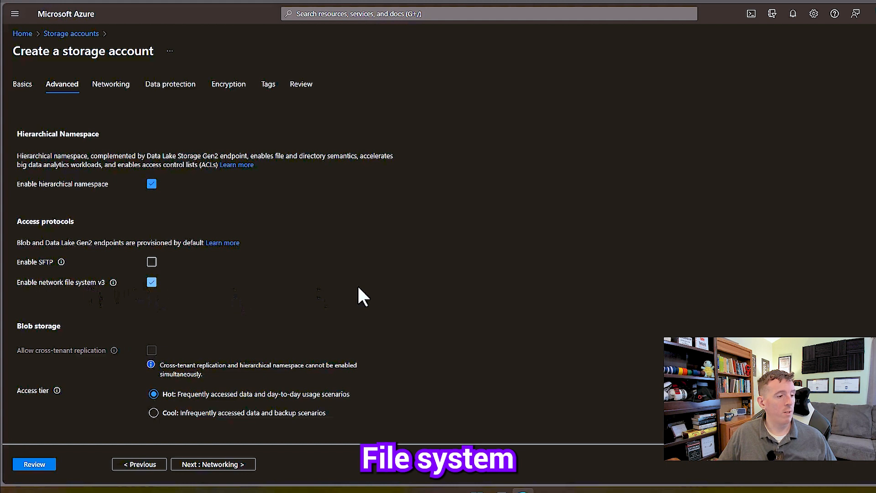
scroll(290, 283, down, 2)
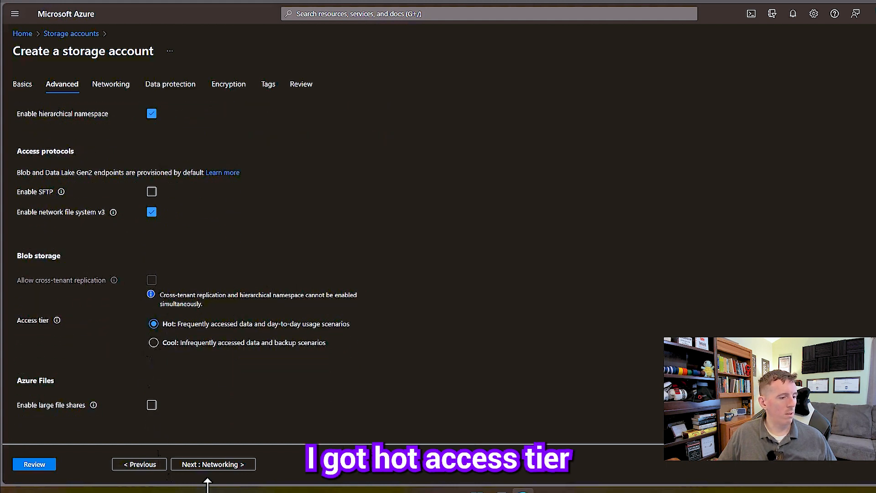
In the networking settings, disable public access in favour of private access and start adding a private endpoint.
click(212, 471)
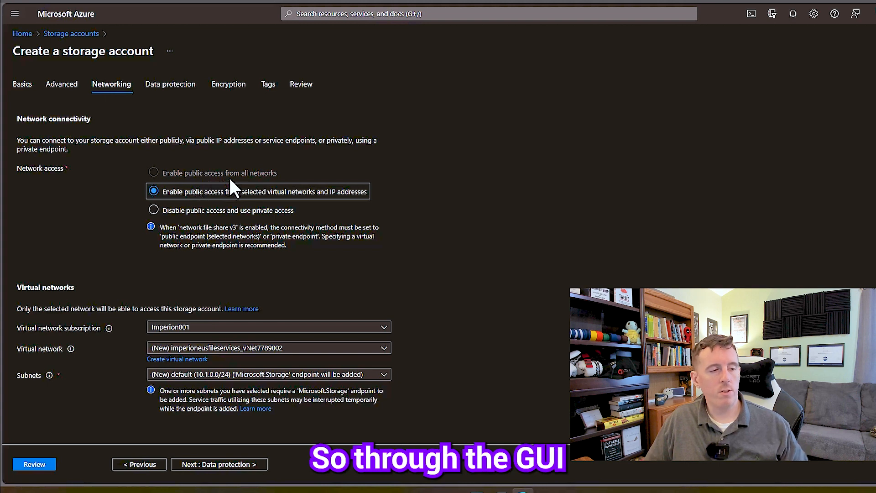
click(236, 213)
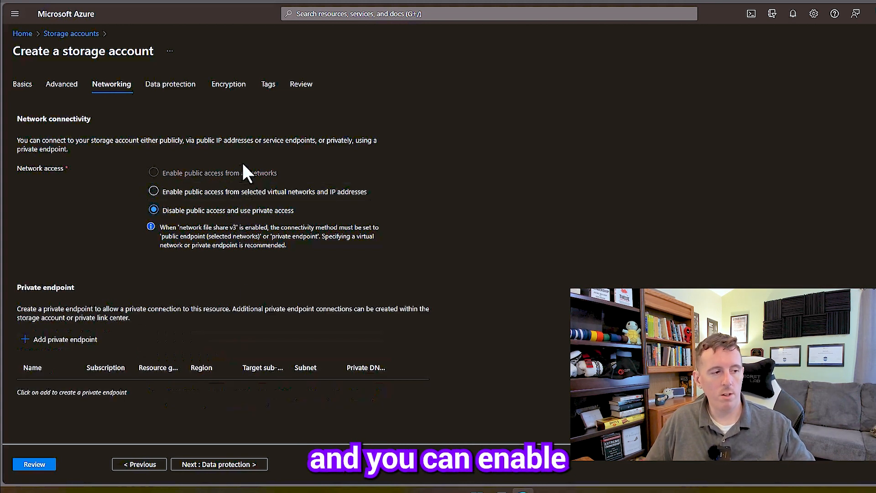
click(72, 346)
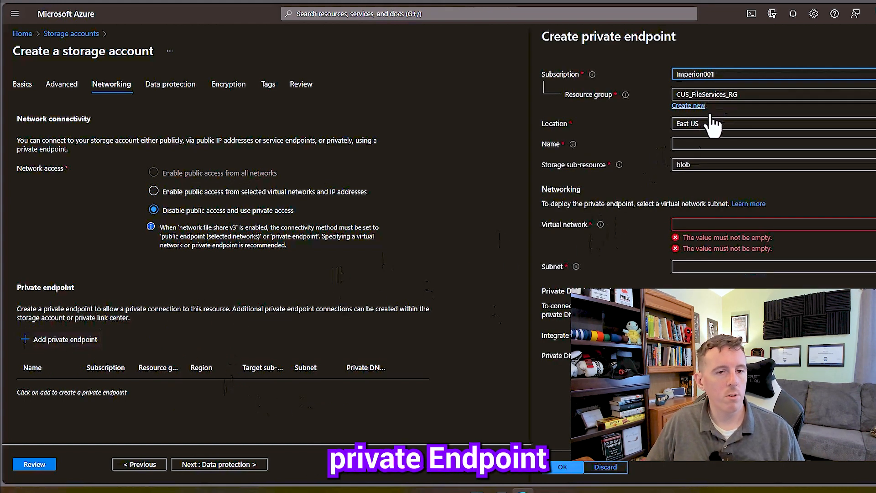
Name the private endpoint eusfilservices-prv.
click(698, 145)
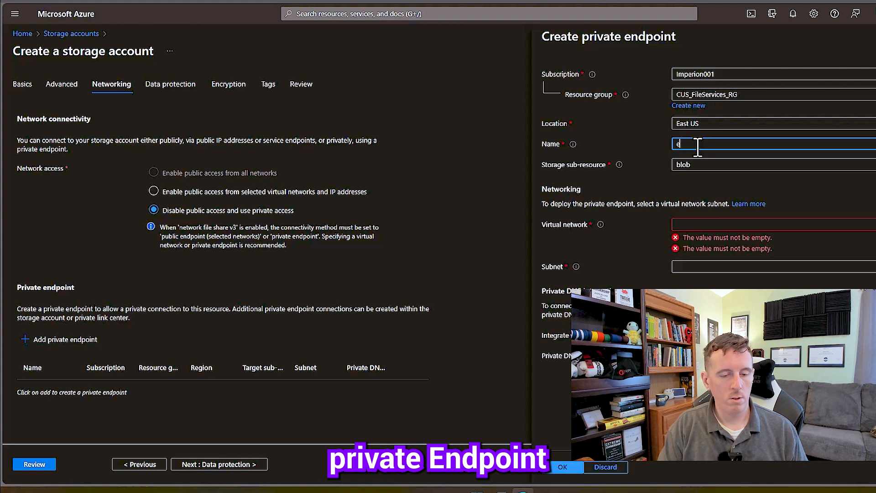
text(us)
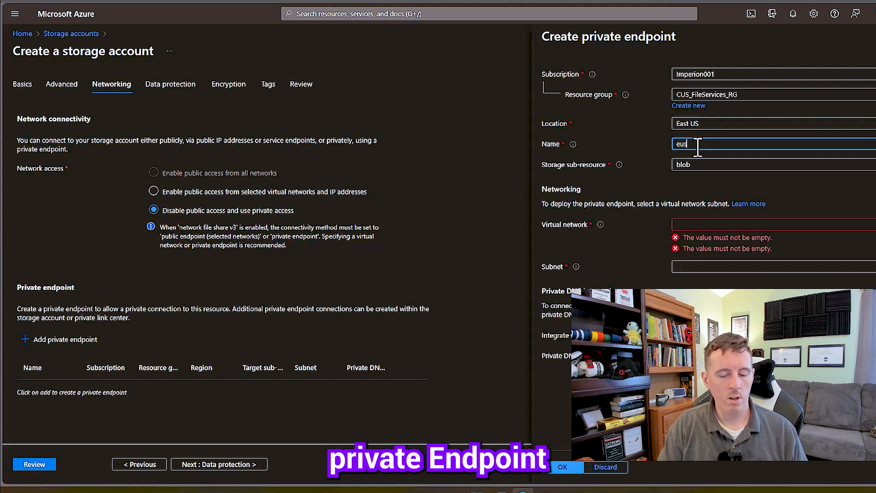
text(file)
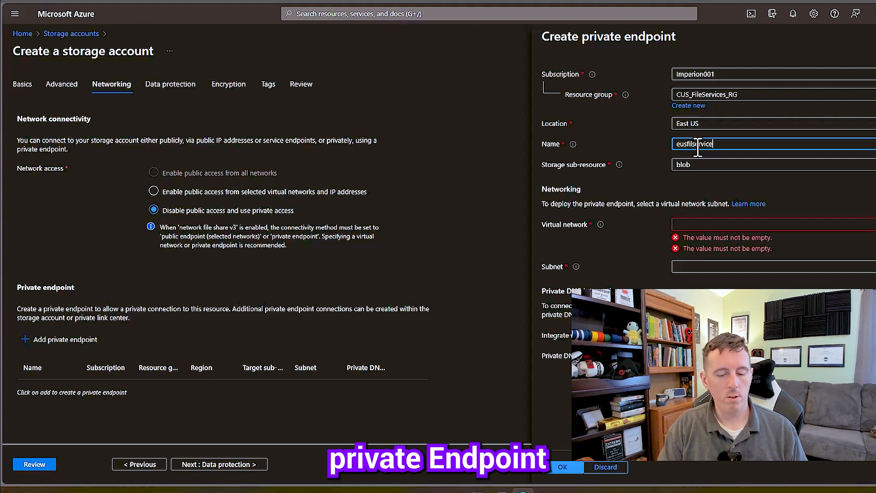
text(services-prv)
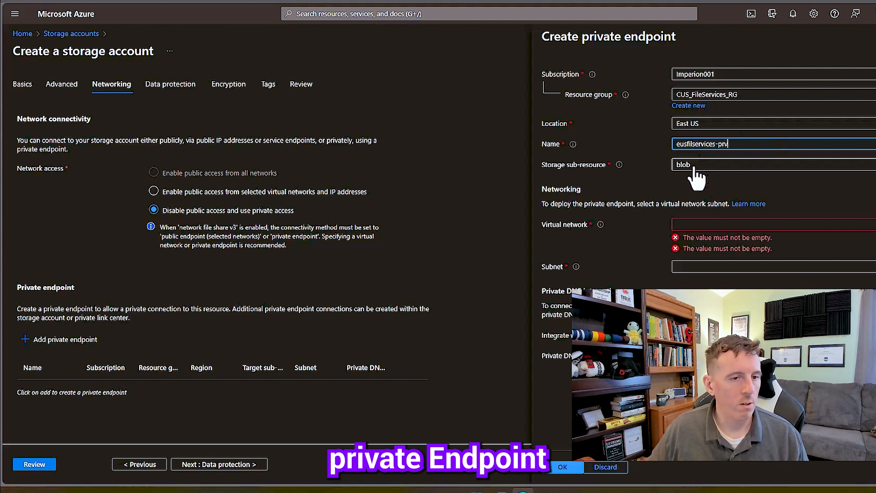
Place the private endpoint on virtual network vNET_FileServices_EUS with the default subnet and add it to the storage account.
click(687, 225)
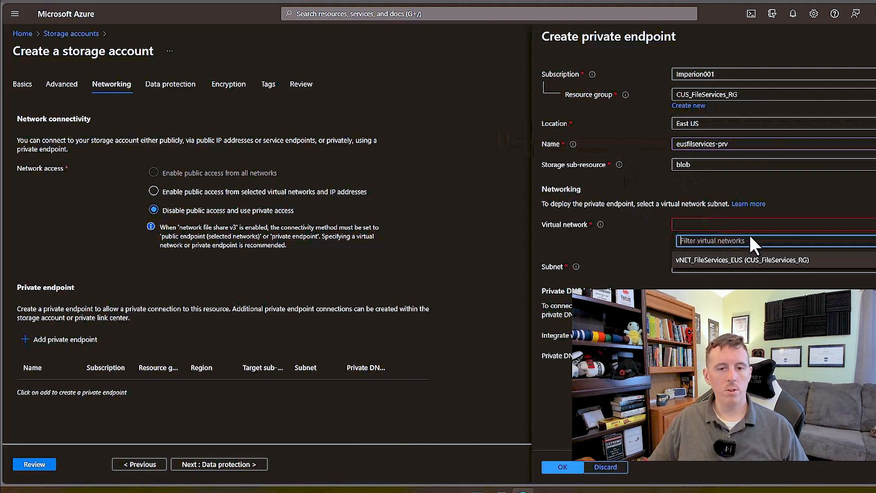
click(751, 262)
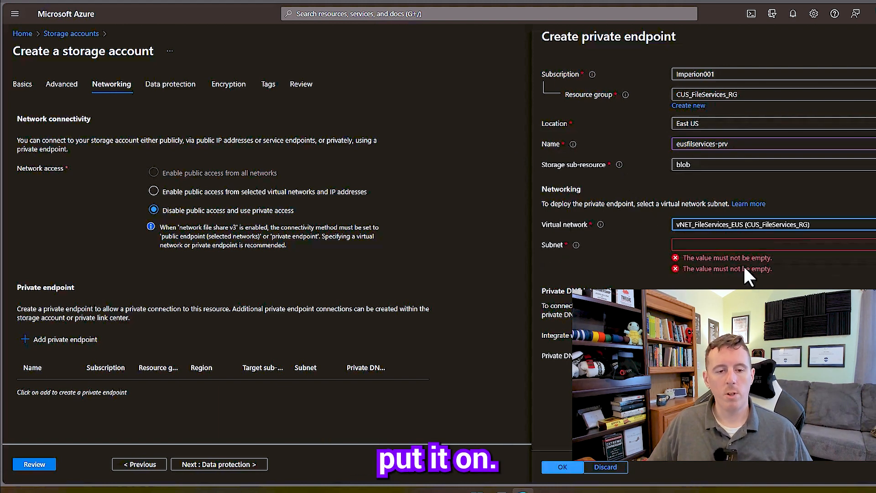
click(711, 247)
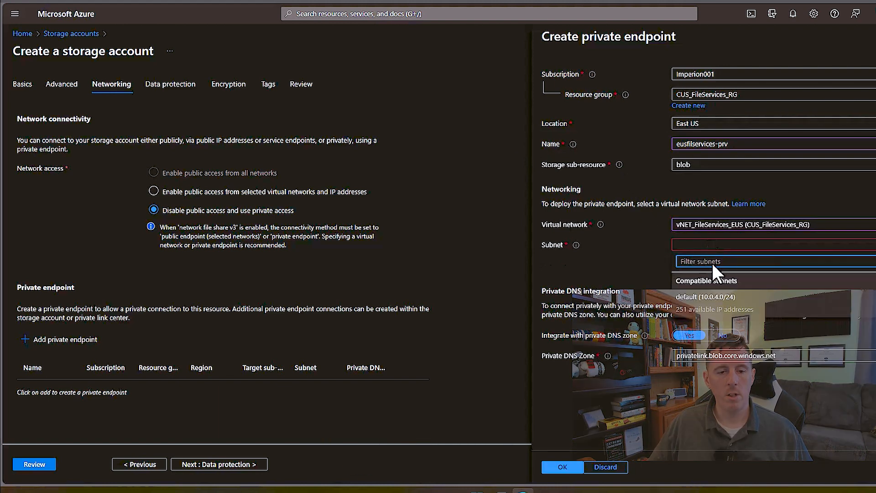
click(705, 299)
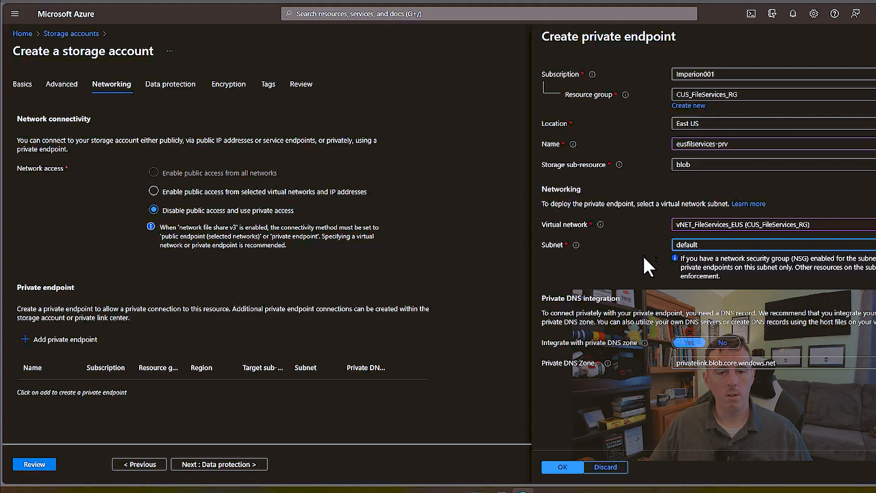
click(723, 342)
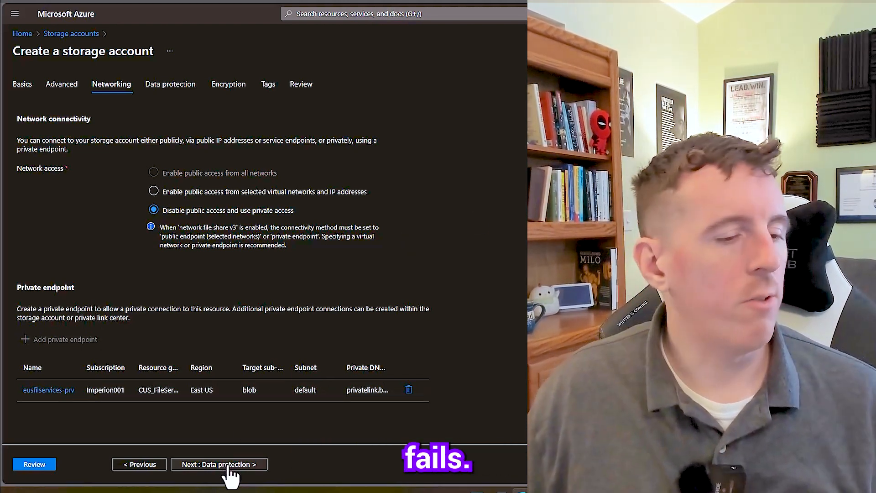
In the data protection settings, disable soft delete for blobs and for file shares.
click(227, 467)
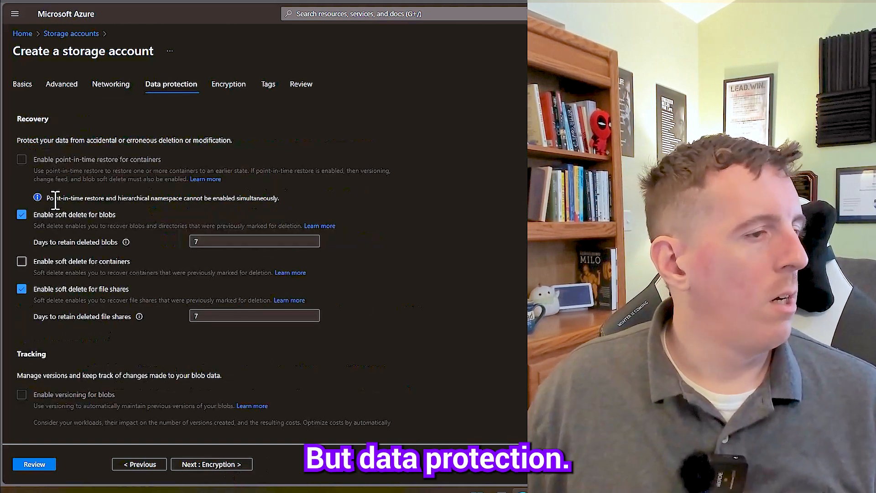
click(21, 217)
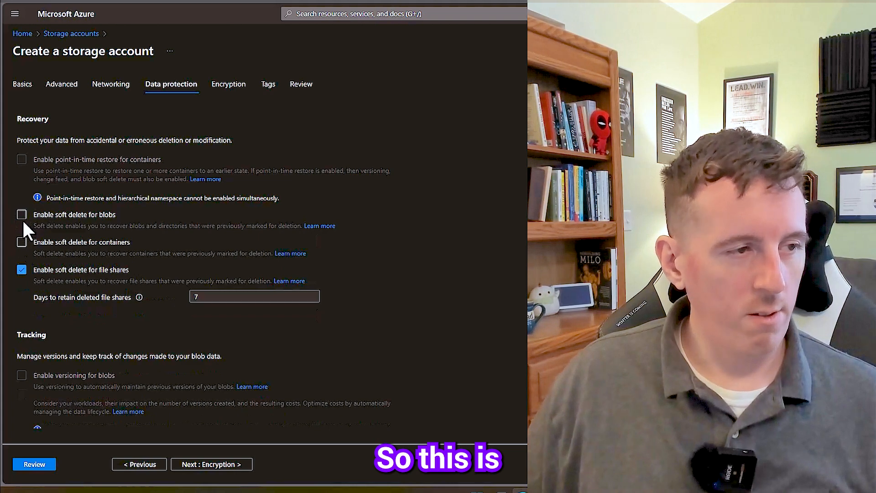
click(22, 272)
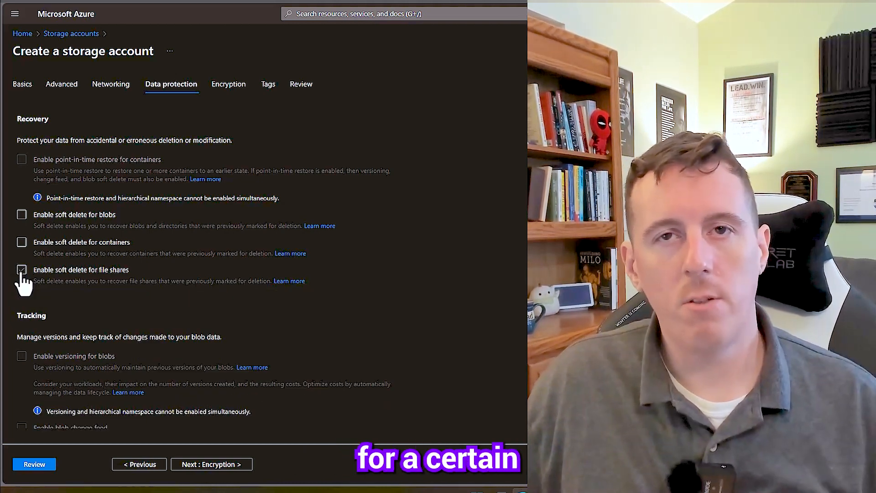
scroll(123, 331, down, 2)
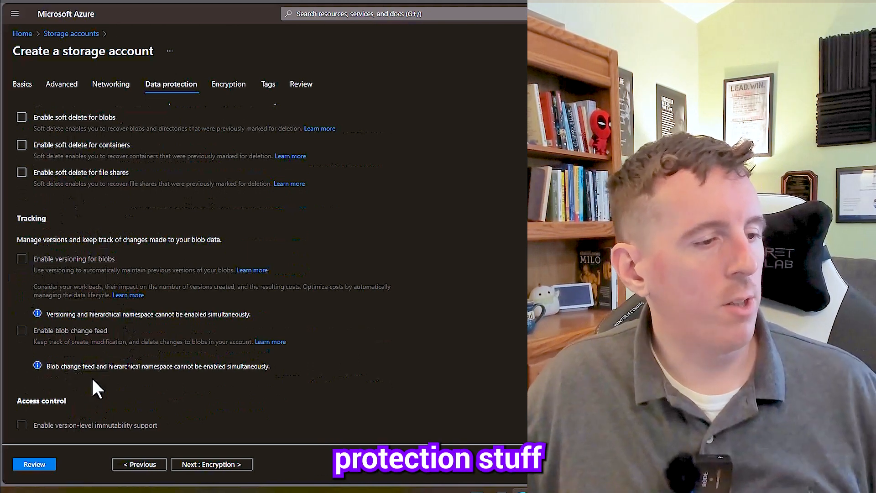
scroll(105, 383, down, 1)
Enable customer-managed key support for all service types (blobs, files, tables, and queues) and create the storage account without tags.
click(231, 469)
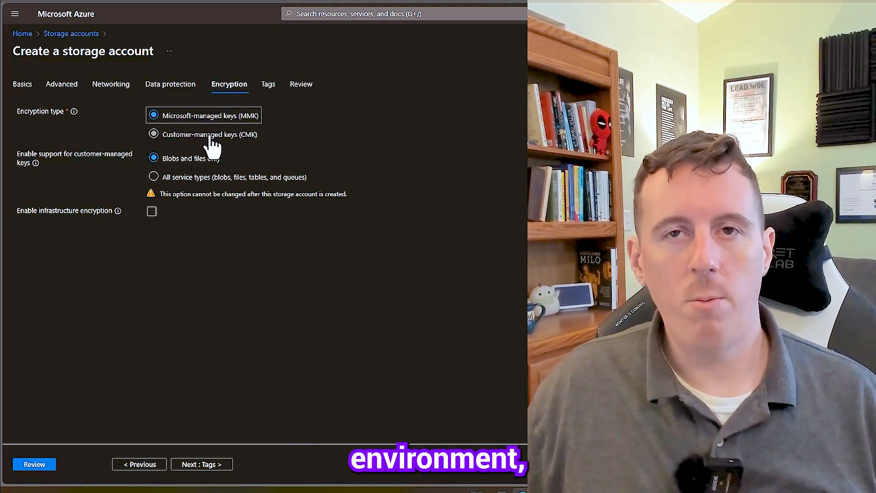
click(190, 178)
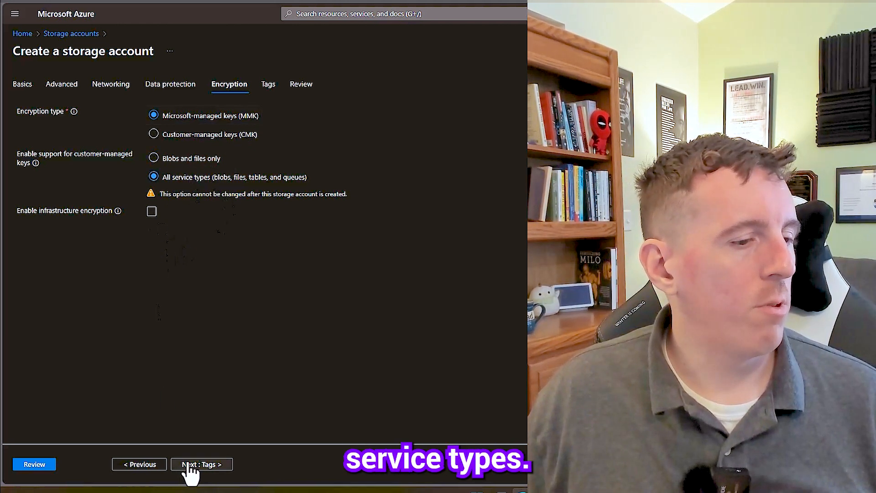
click(215, 466)
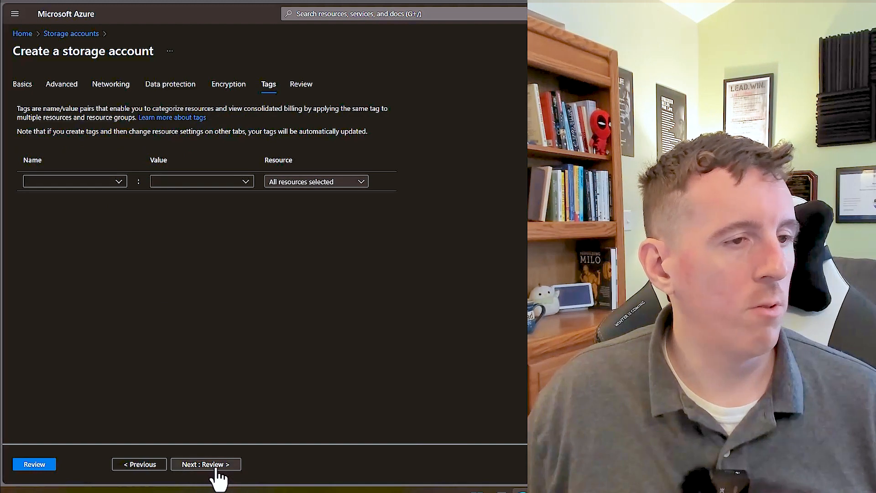
click(215, 468)
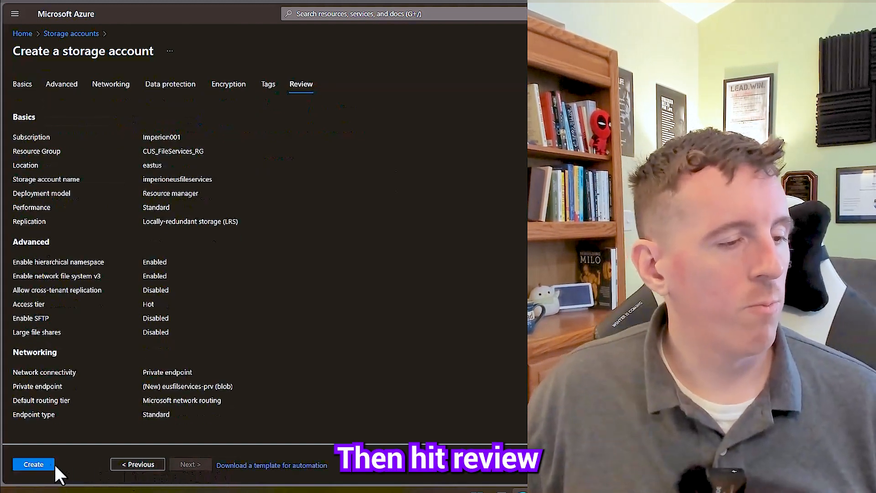
click(41, 464)
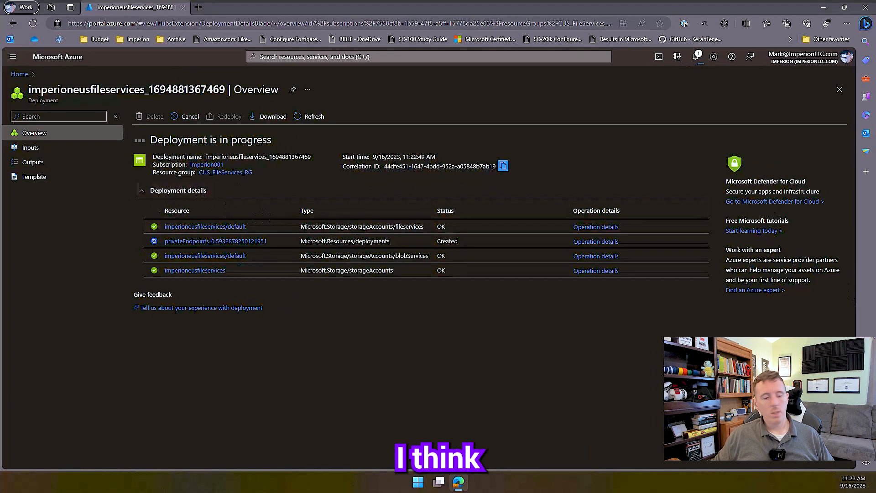
Launch Microsoft Azure Storage Explorer and open the newly deployed storage account resource in the Azure portal.
click(418, 483)
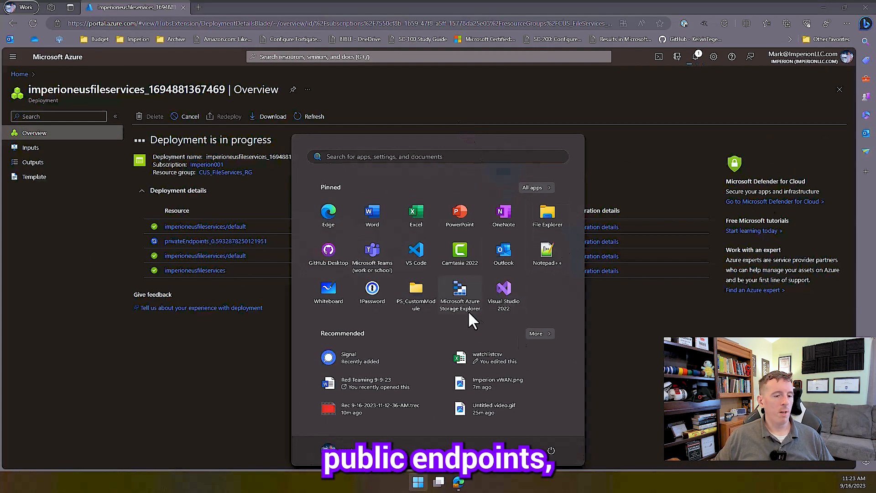
click(458, 297)
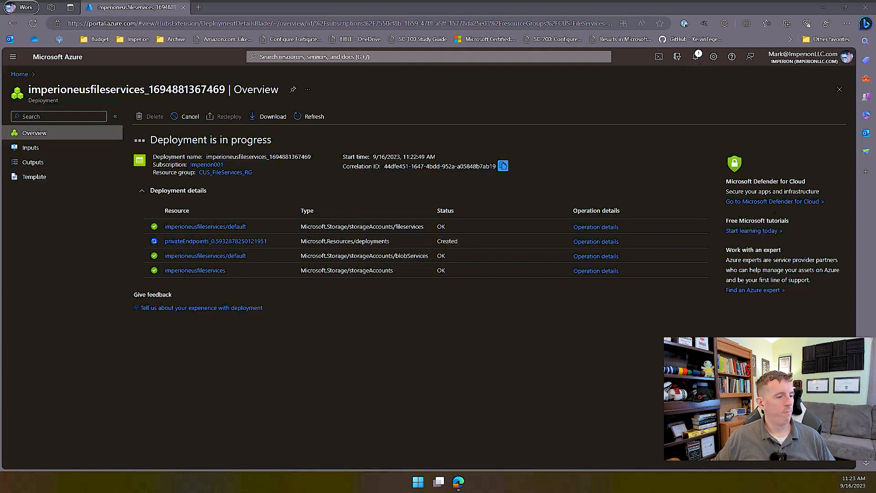
drag(875, 247, 467, 221)
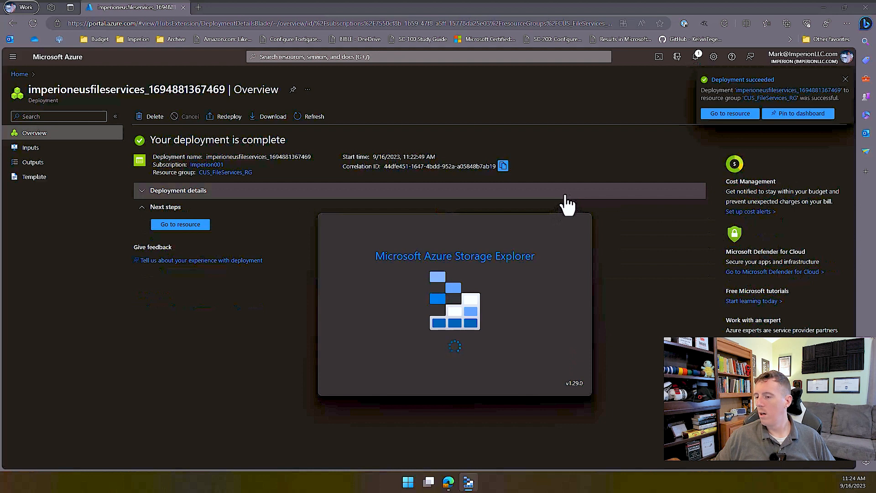
click(714, 116)
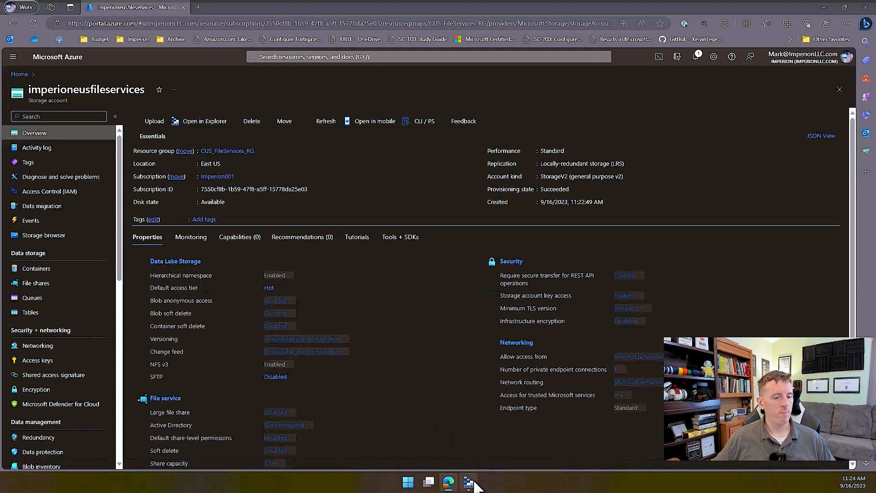
Switch to Microsoft Azure Storage Explorer, dismiss its feedback dialog, and close the program.
mouse_move(468, 482)
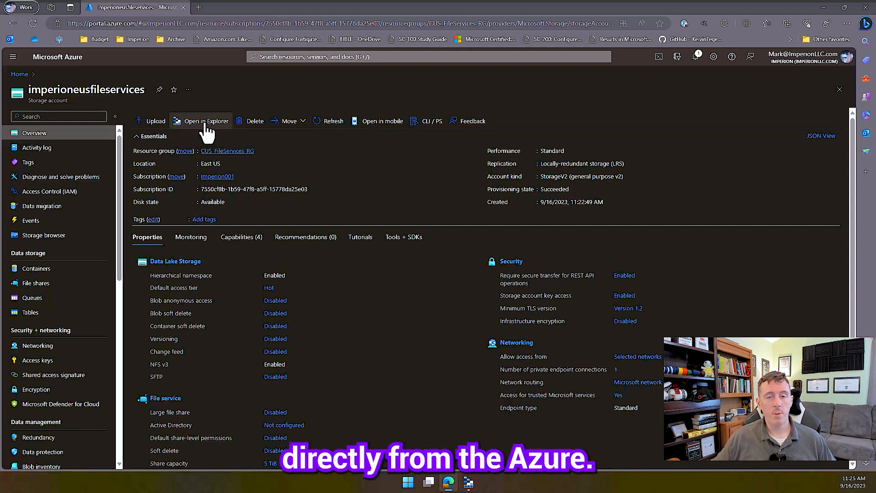
click(469, 483)
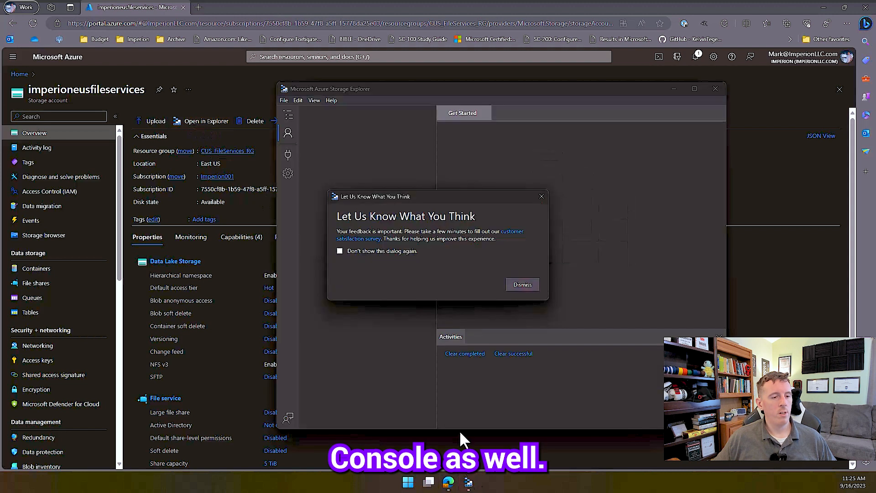
click(521, 285)
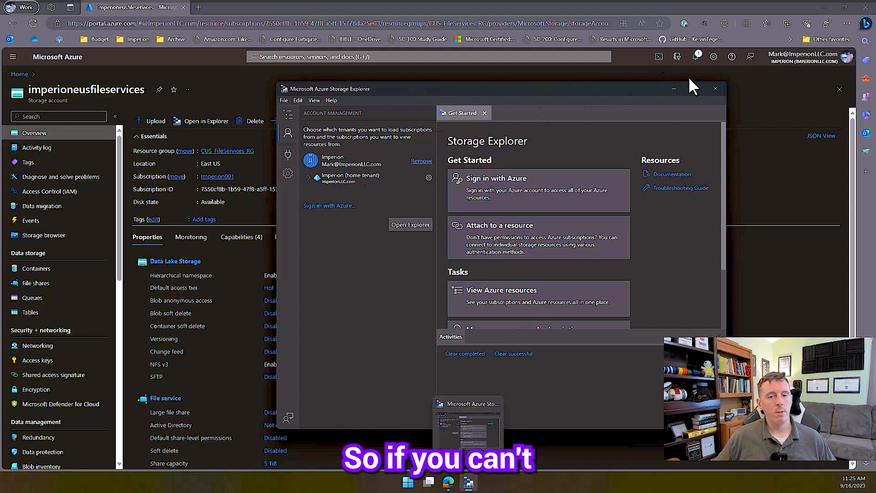
click(717, 89)
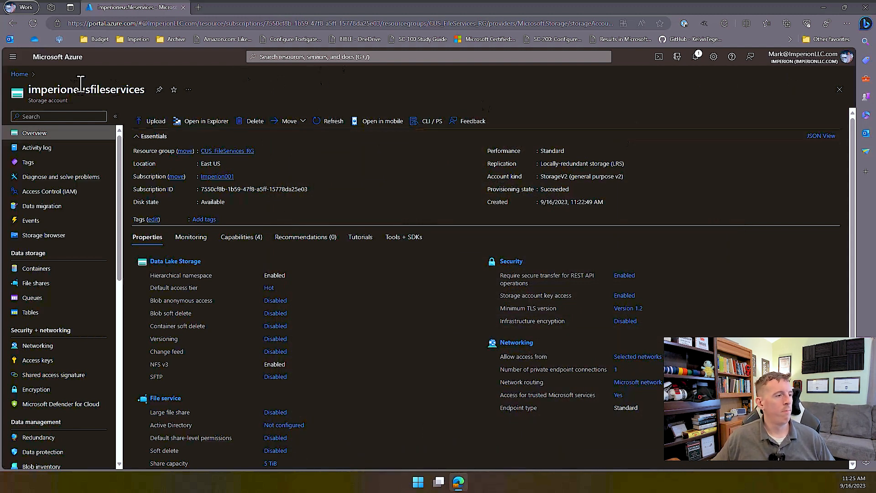
From the portal home page, search for "web app" and open App Services.
click(20, 75)
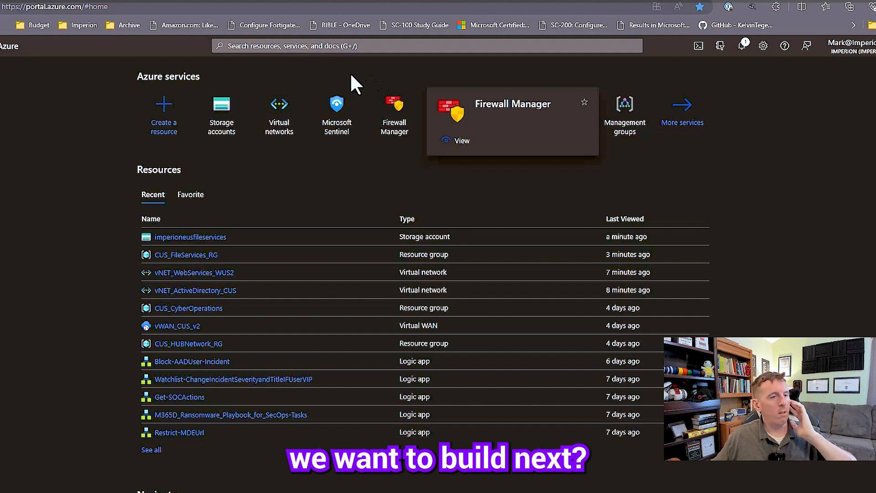
click(345, 46)
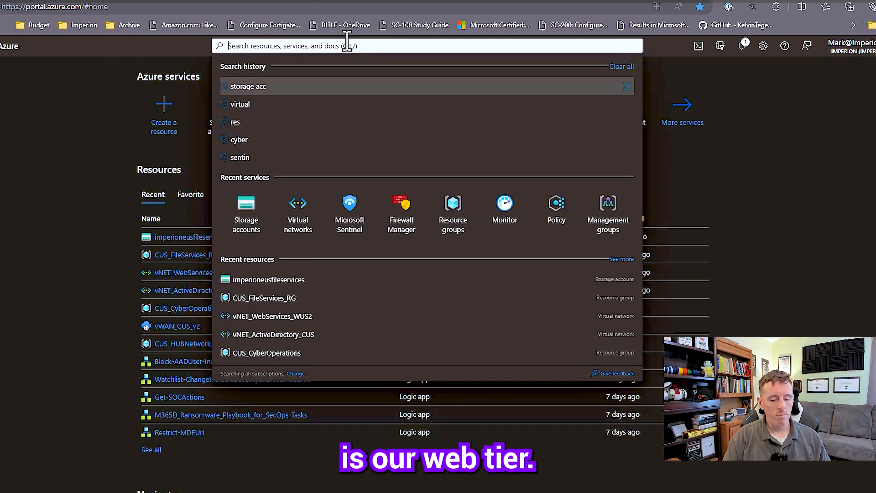
text(app)
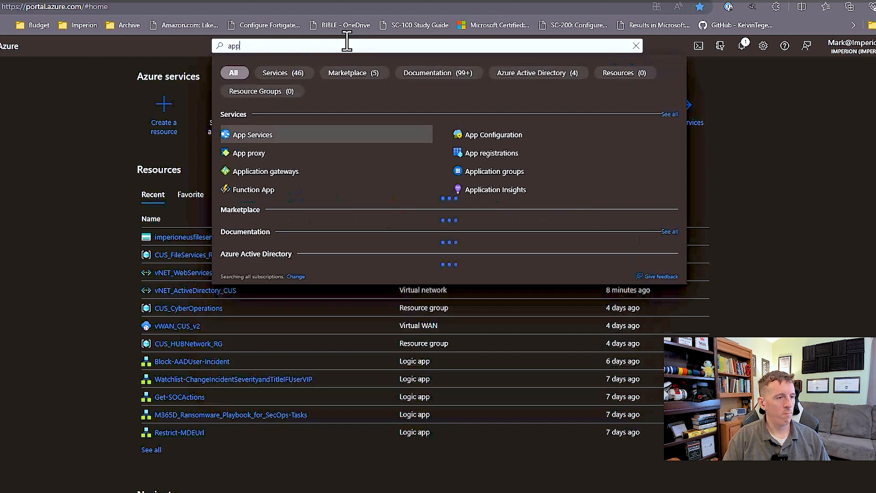
key(BackSpace)
key(BackSpace)
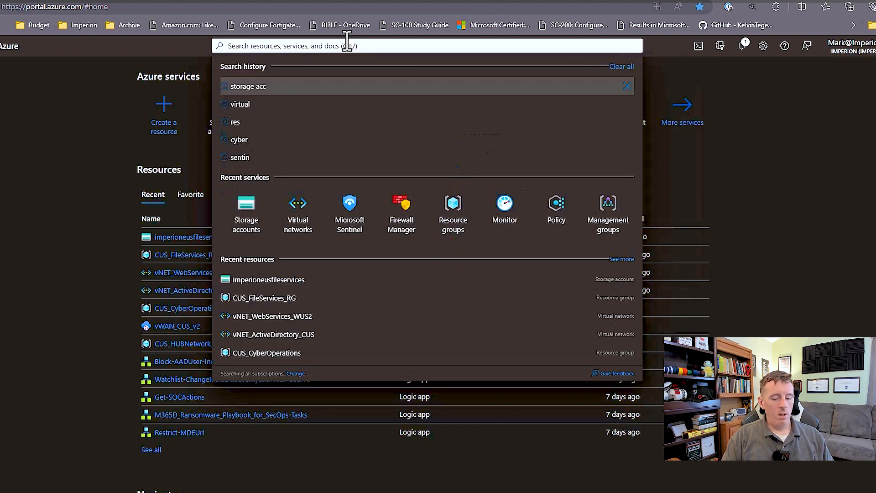
text(web app)
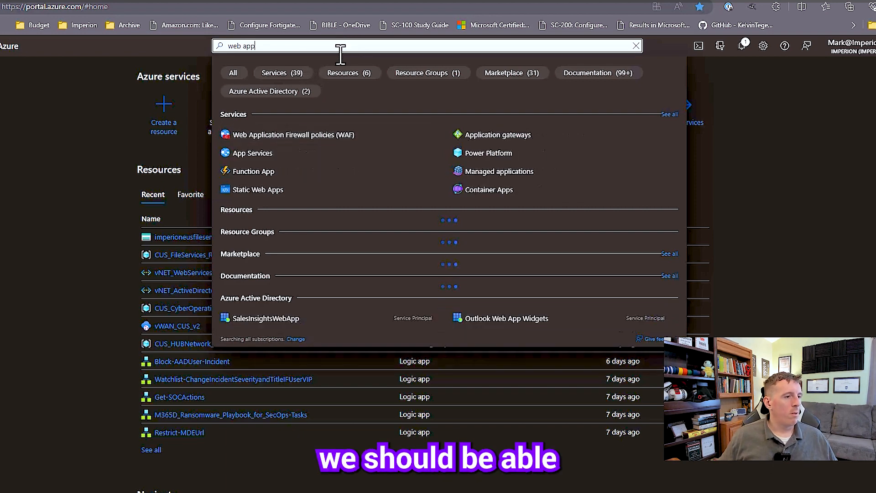
click(255, 153)
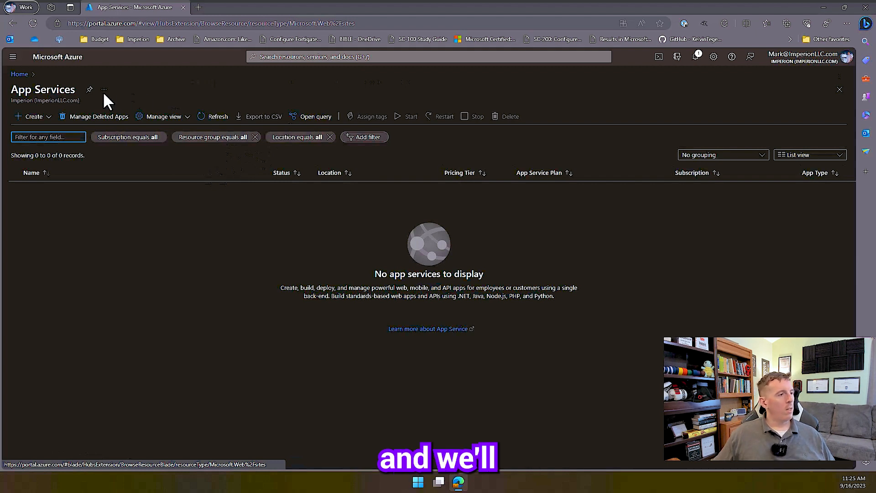
Start creating a Web App + Database in resource group CUS_WebServices with the region West US 2.
click(33, 117)
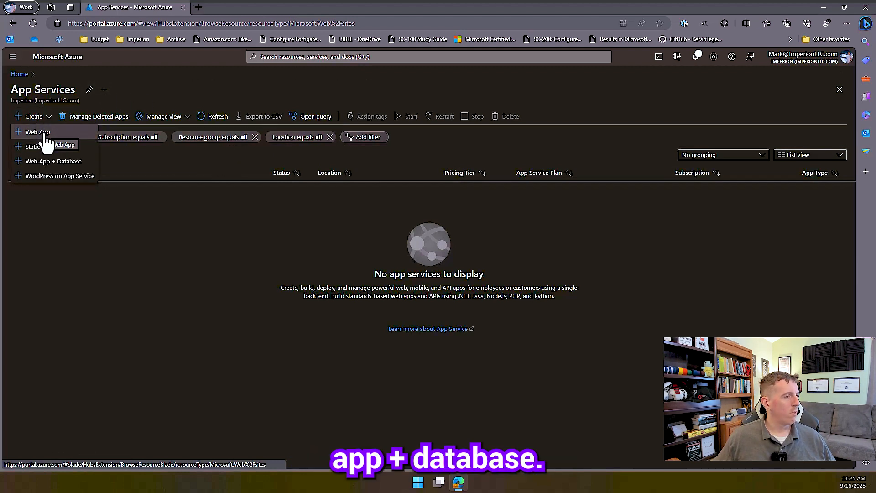
click(40, 161)
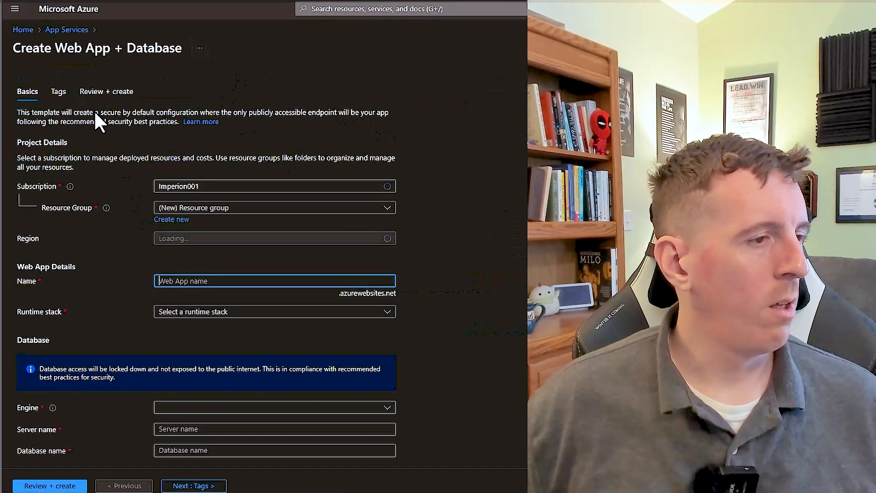
click(217, 211)
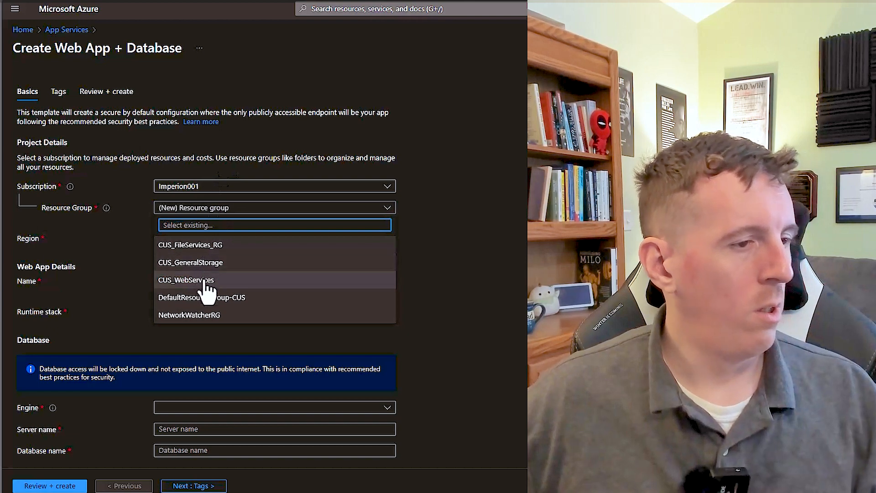
click(205, 281)
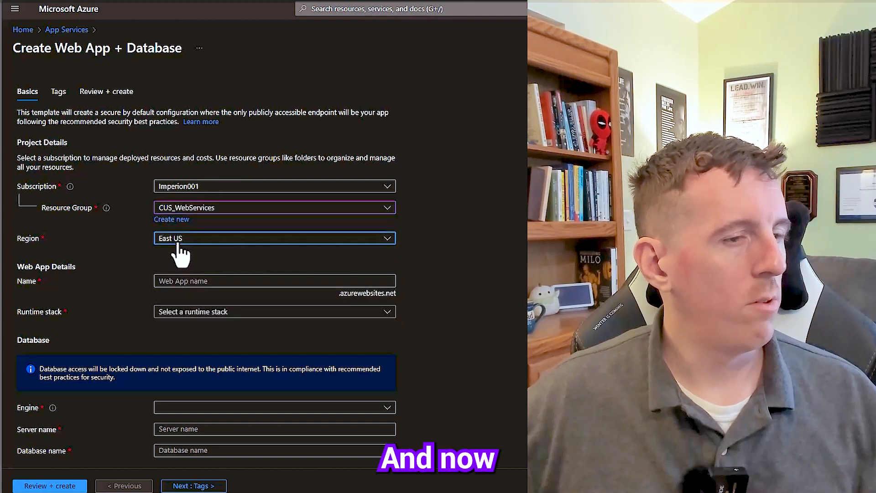
click(179, 243)
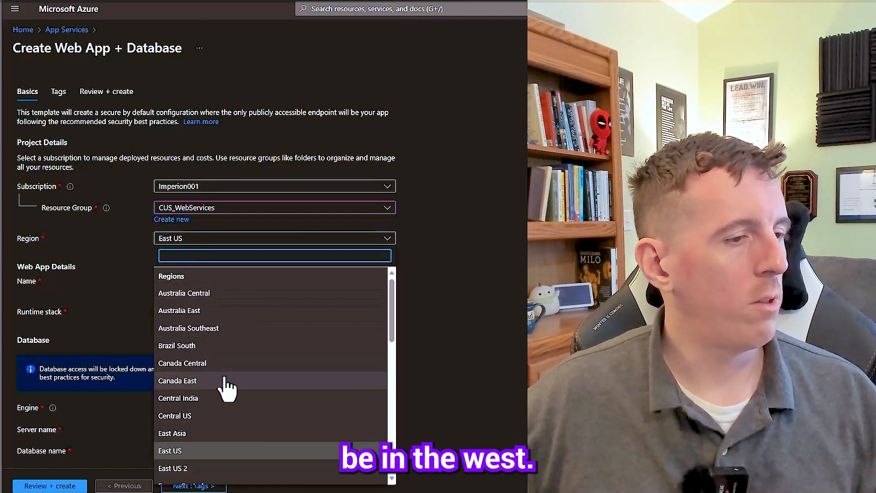
text(wes)
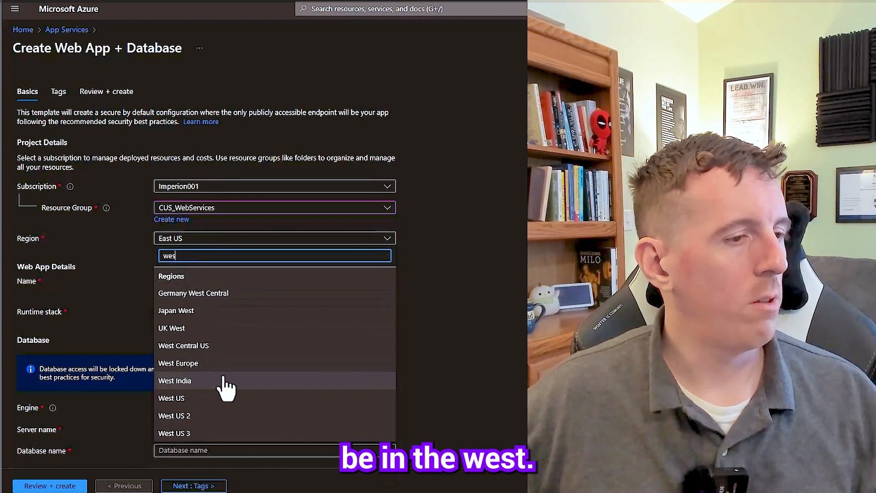
click(190, 415)
scroll(234, 286, down, 2)
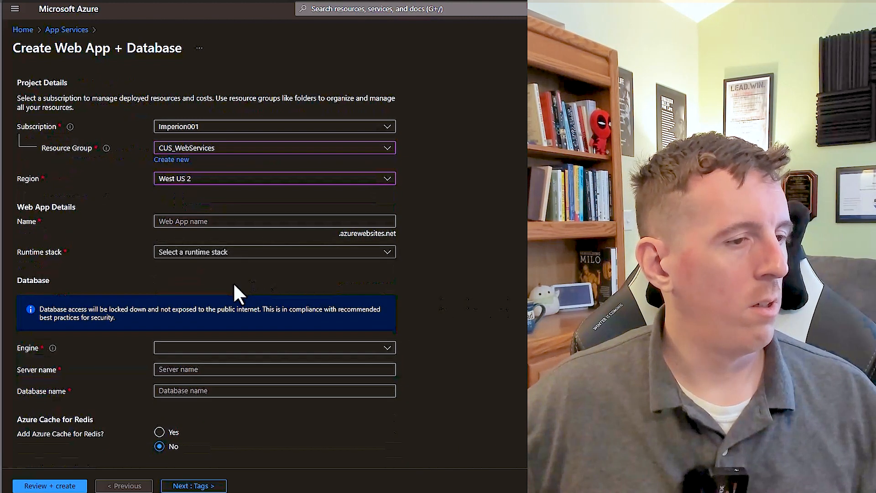
Name the web app imperionwuswebapp and select the .NET 6 (LTS) runtime stack, with SQLAzure (recommended) as the database engine.
click(204, 221)
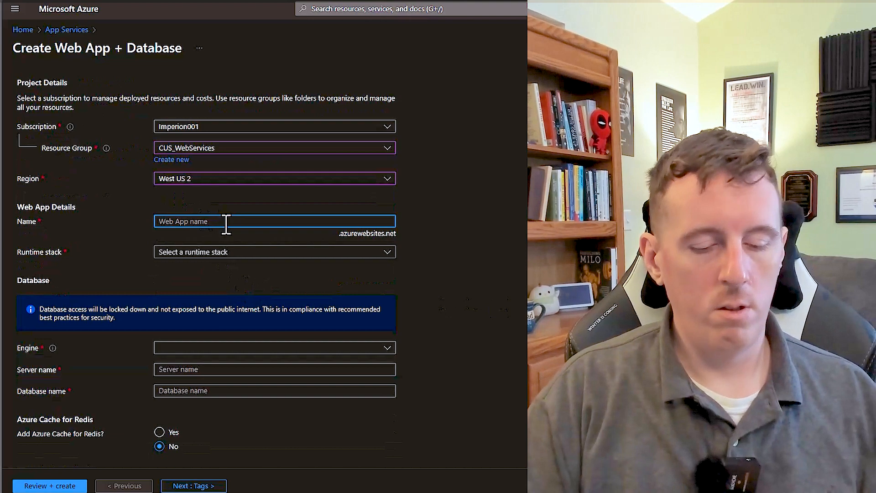
text(imperionwuswe)
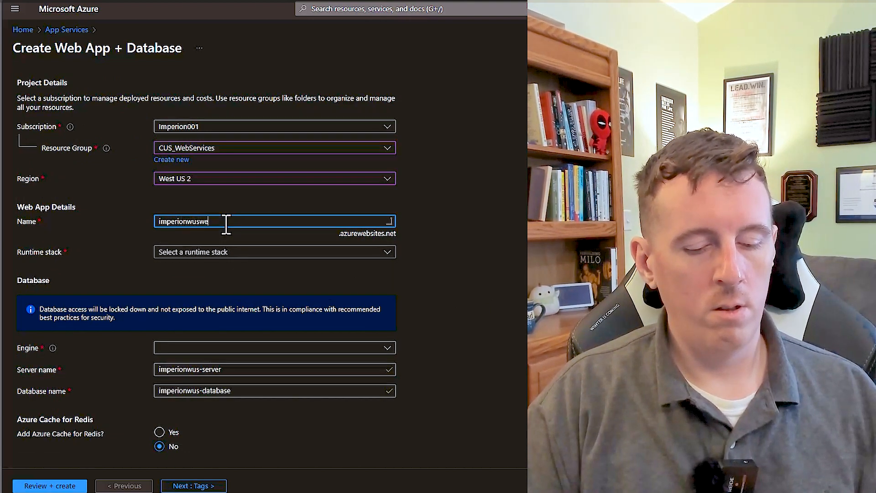
text(bapp)
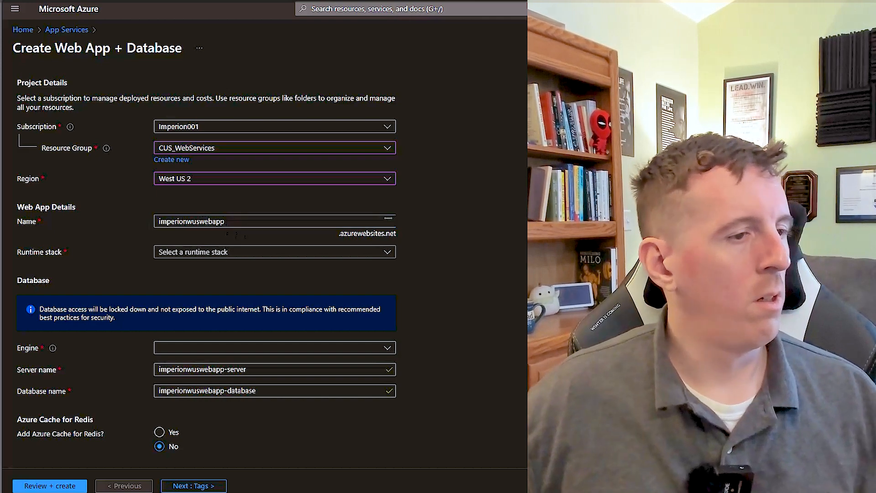
click(244, 255)
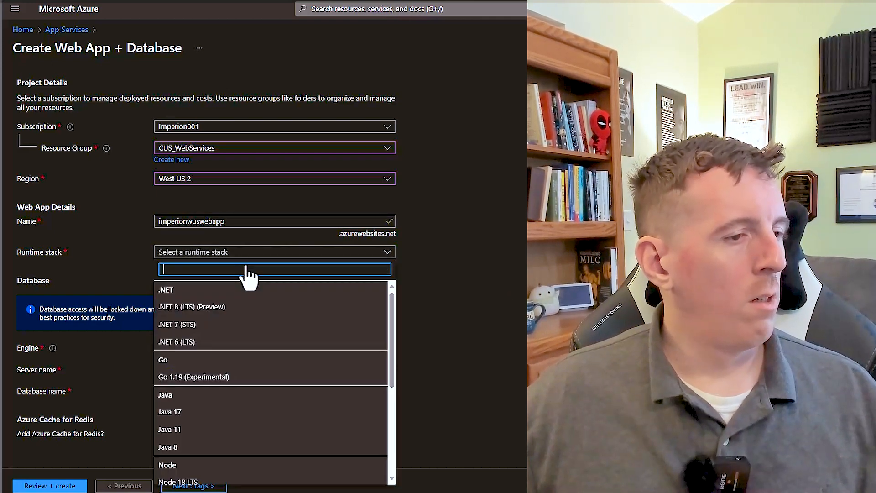
click(186, 342)
scroll(343, 336, down, 2)
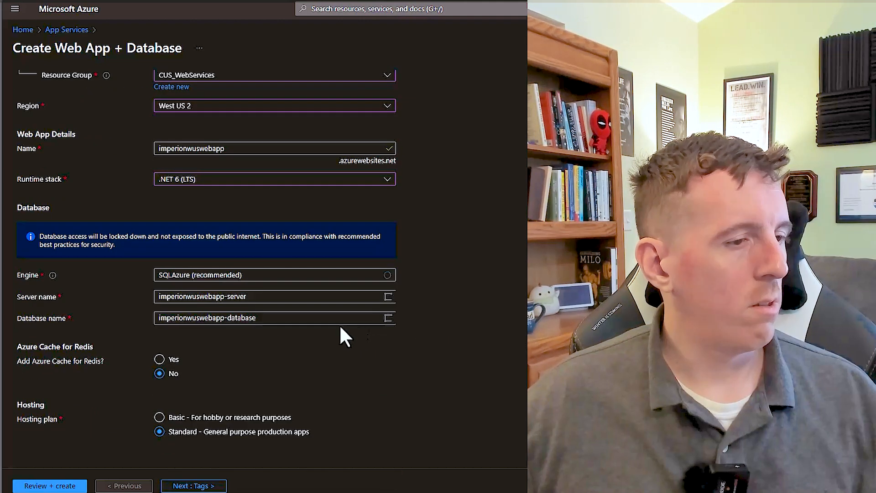
click(185, 275)
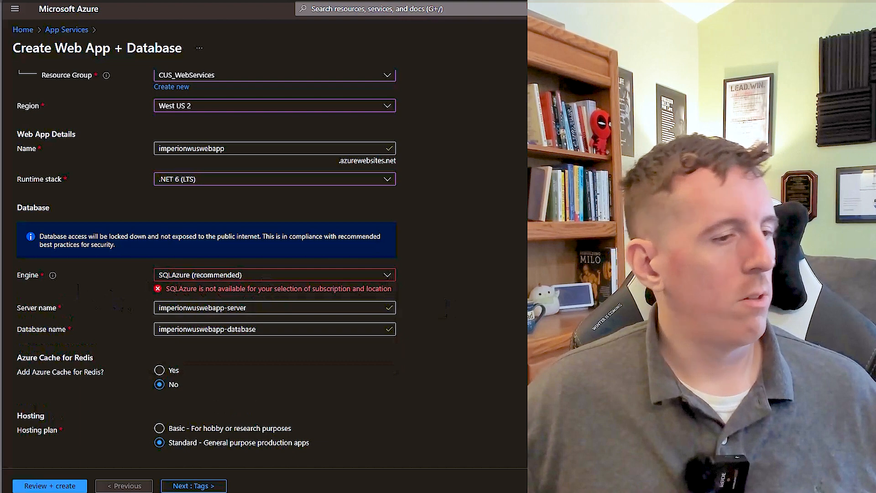
click(252, 308)
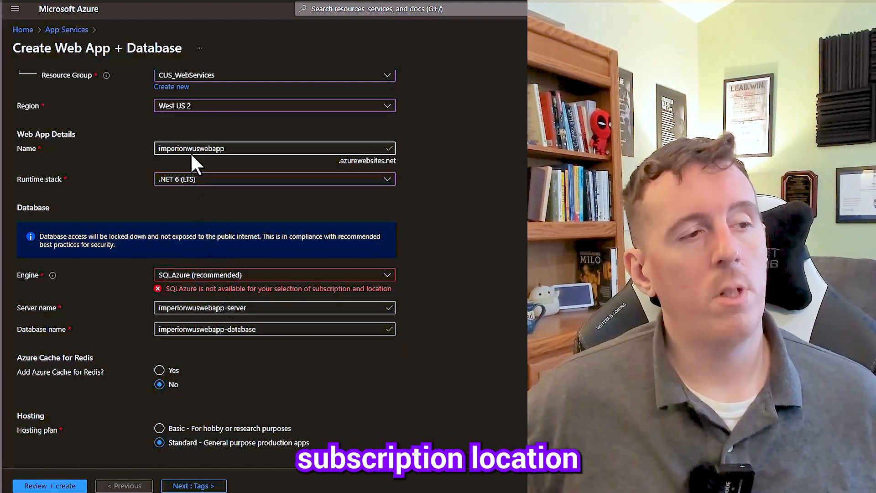
Try the regions West US and West US 3 for the web app, and check the alternative database engines.
click(197, 107)
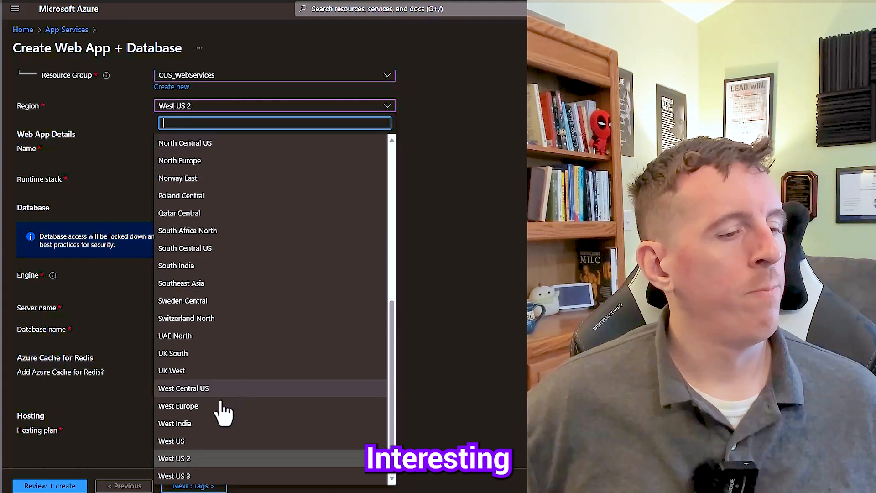
click(179, 441)
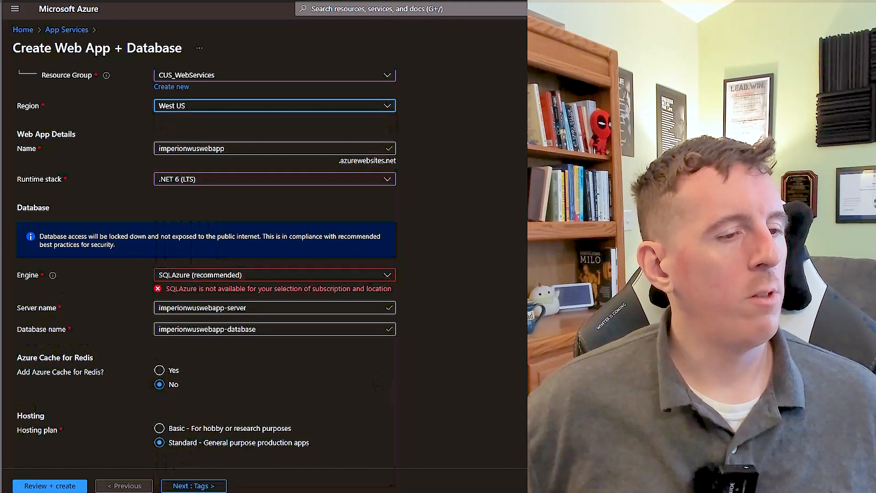
click(245, 110)
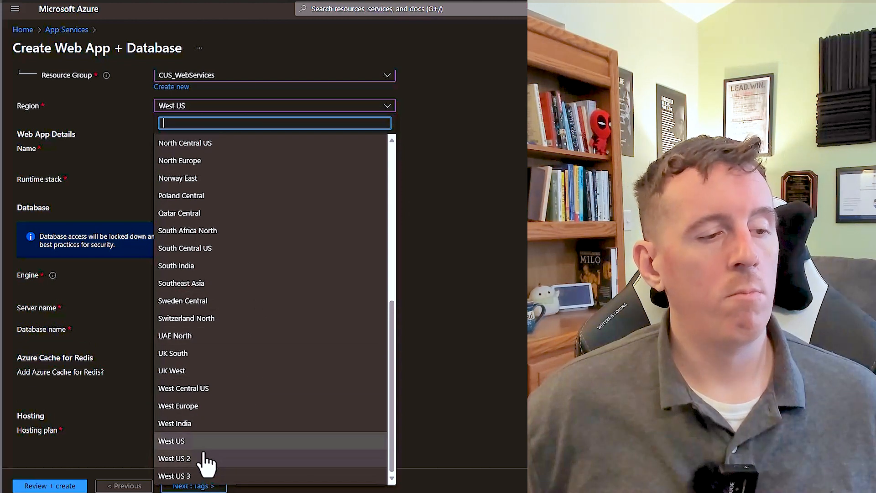
click(178, 476)
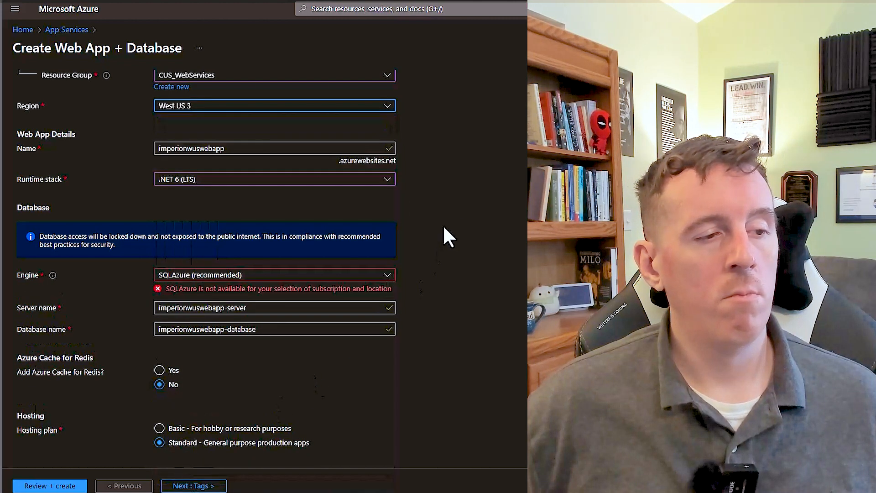
click(275, 278)
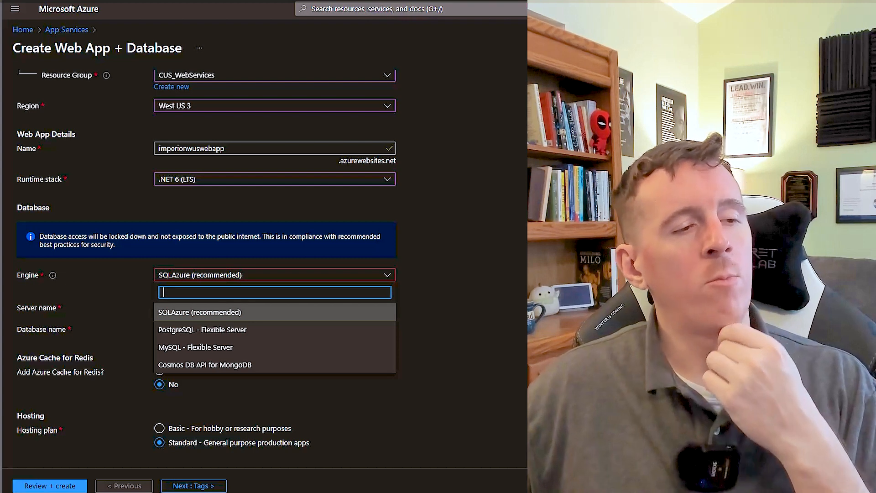
key(Escape)
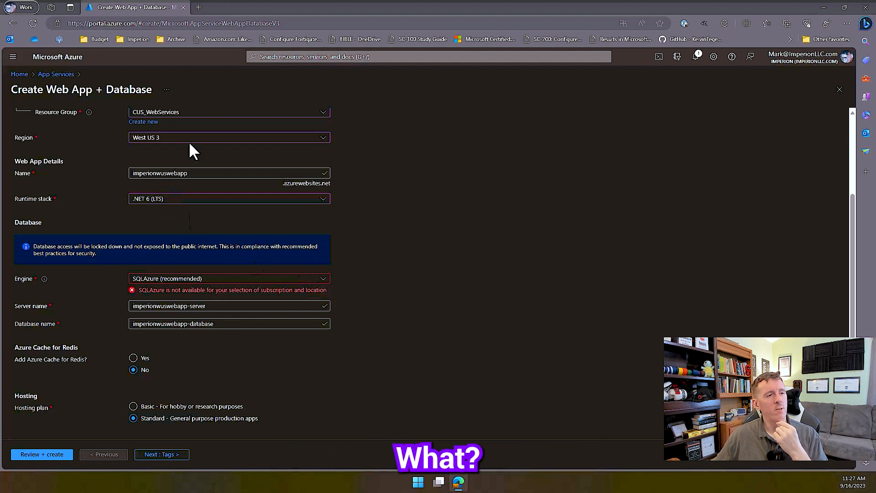
Abandon the Web App + Database form, discarding its unsaved edits, and return to the portal home page.
click(299, 57)
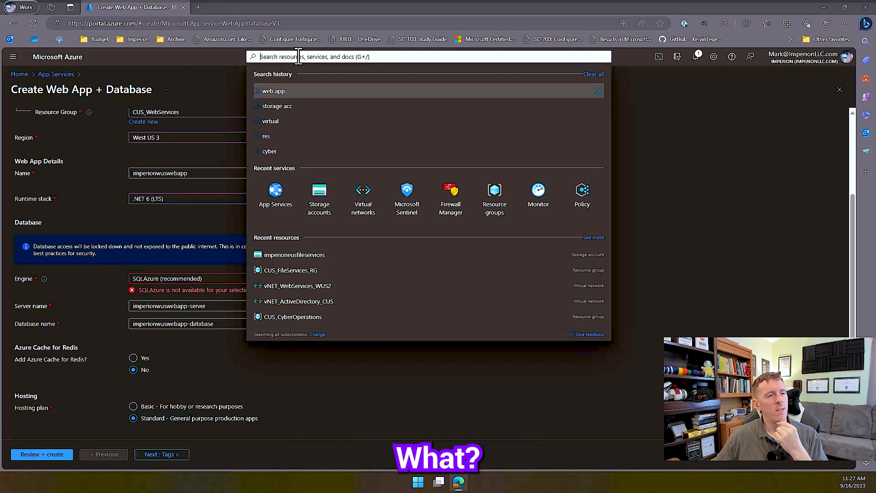
click(20, 75)
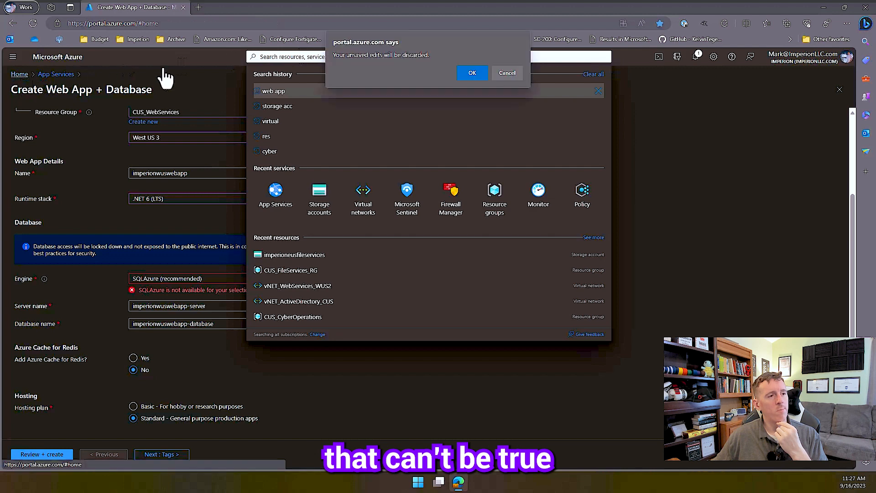
click(460, 73)
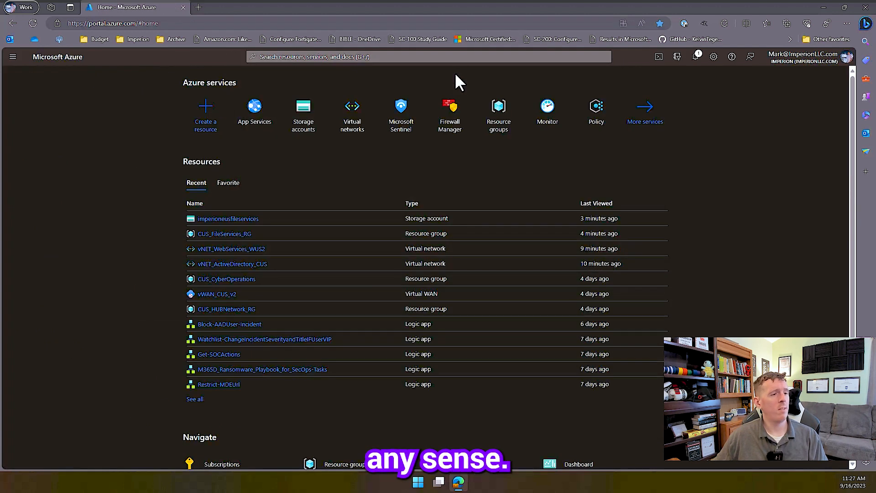
Search the portal for "sql", open SQL servers, and start creating a new SQL server.
click(405, 56)
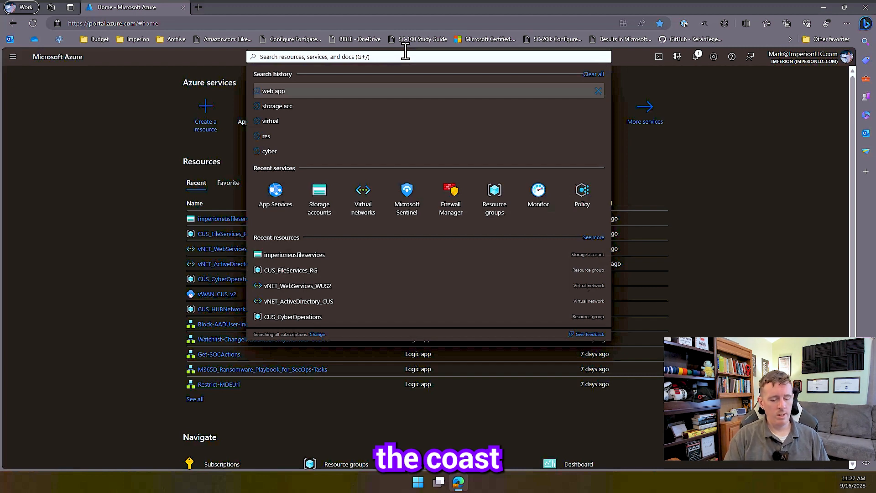
text(sql)
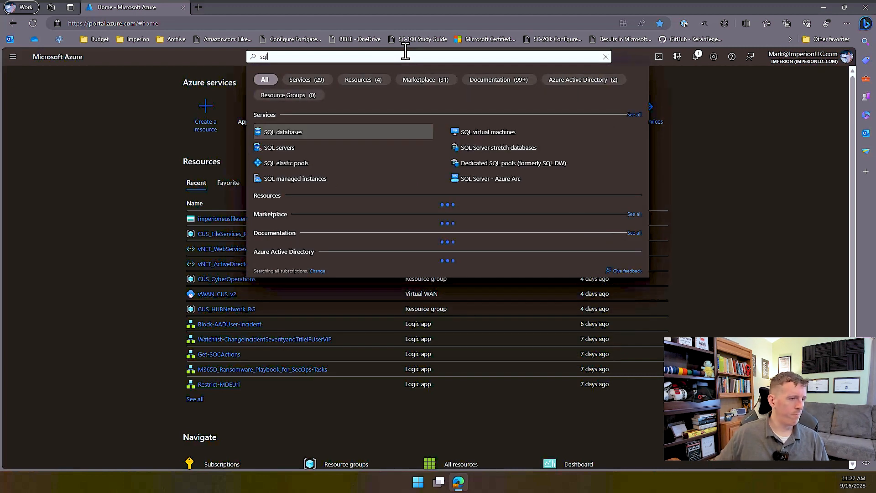
click(278, 149)
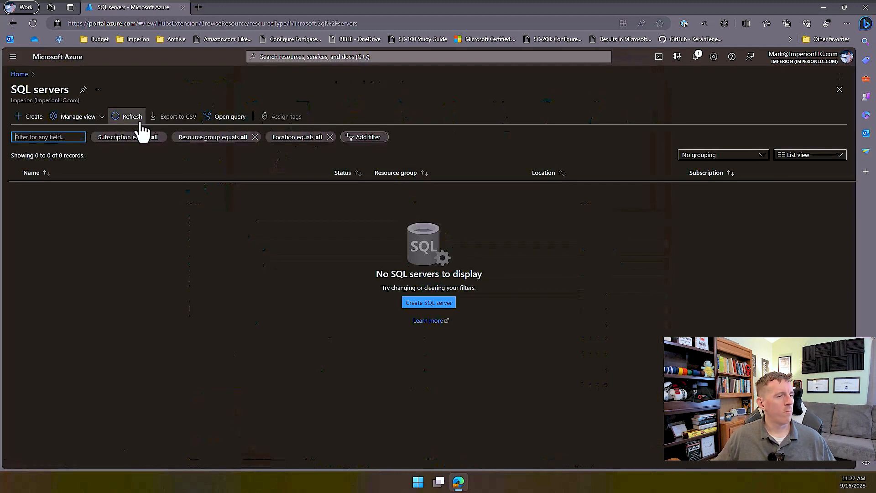
click(450, 304)
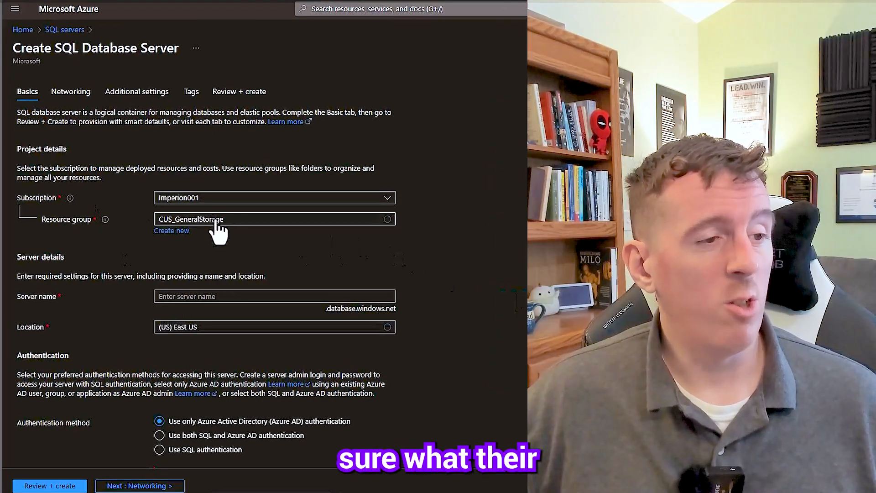
Assign the SQL server to resource group CUS_WebServices and name it imperionwuswebappdb.
click(218, 221)
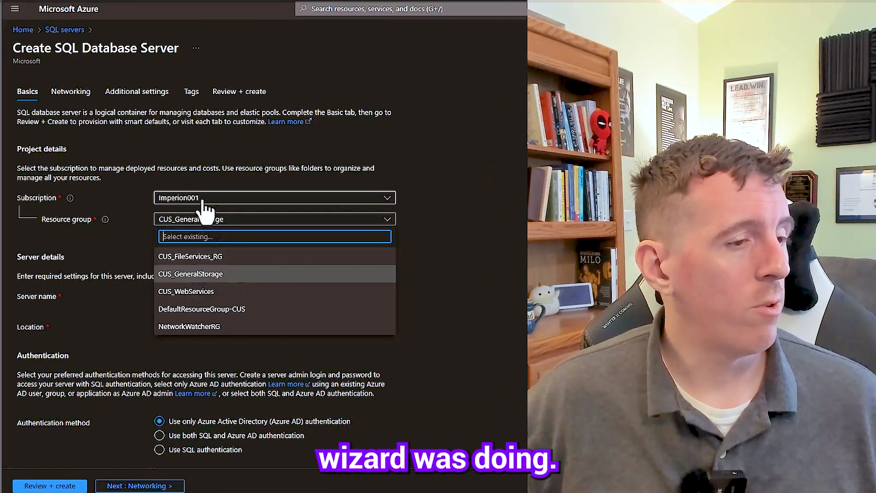
click(192, 291)
click(187, 295)
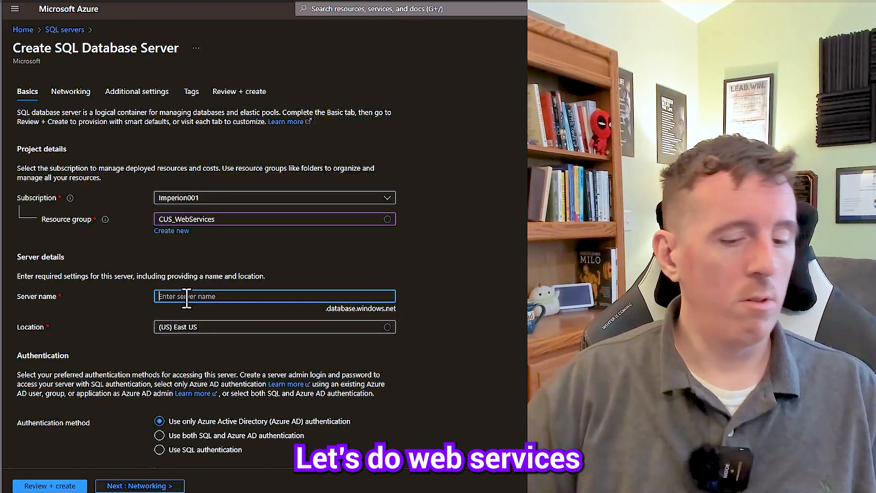
text(imperionwuswebapp)
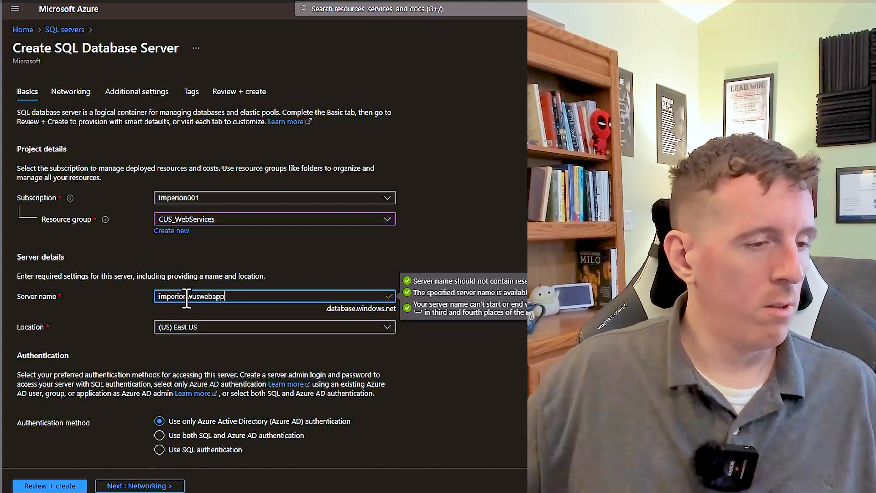
click(442, 237)
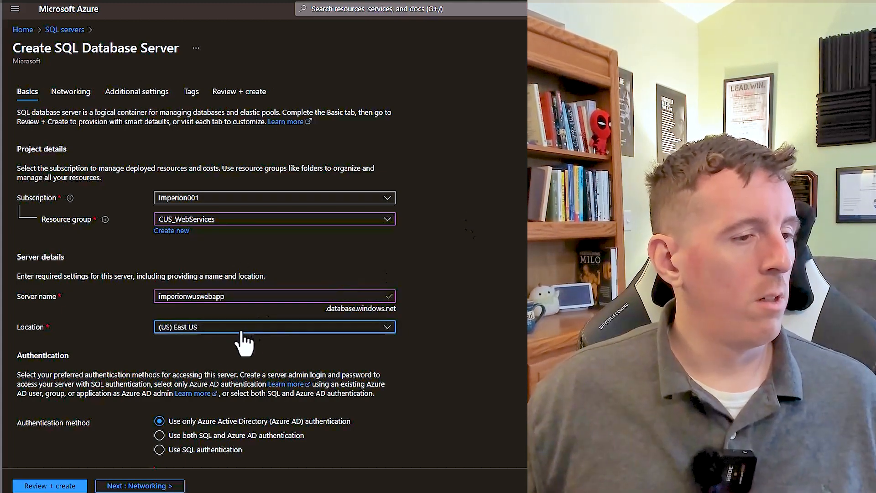
click(245, 330)
text(w)
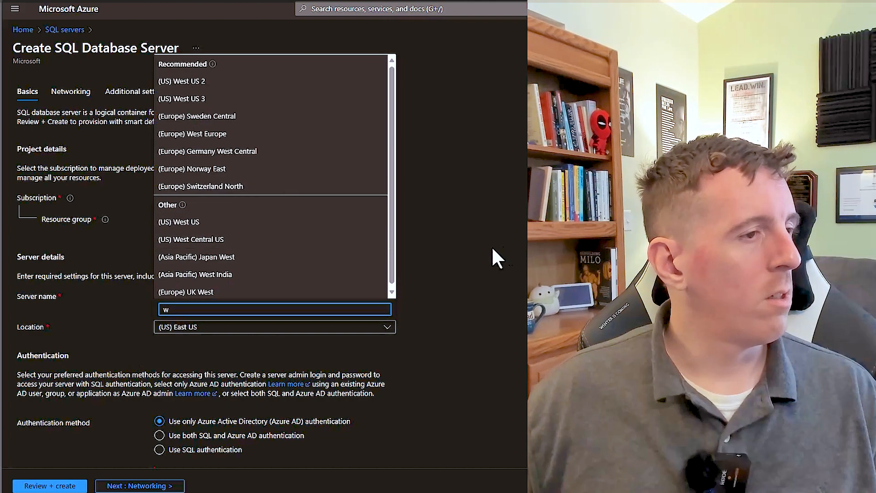
click(446, 259)
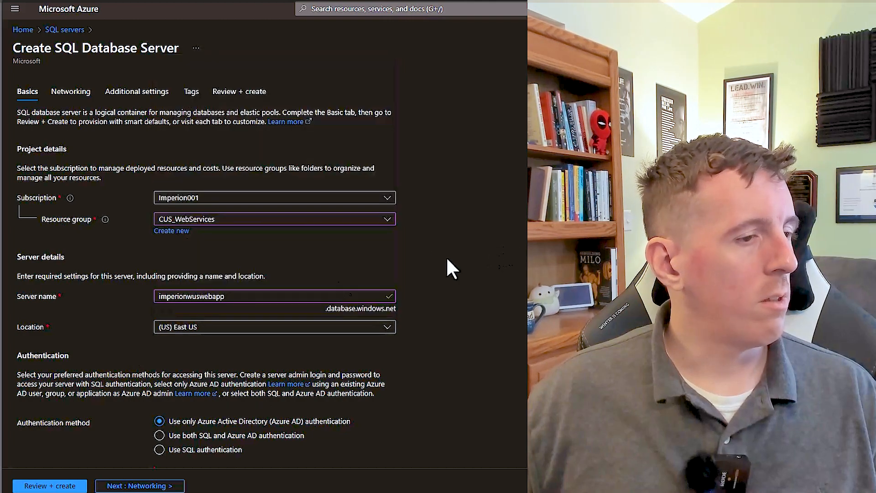
click(236, 298)
text(db)
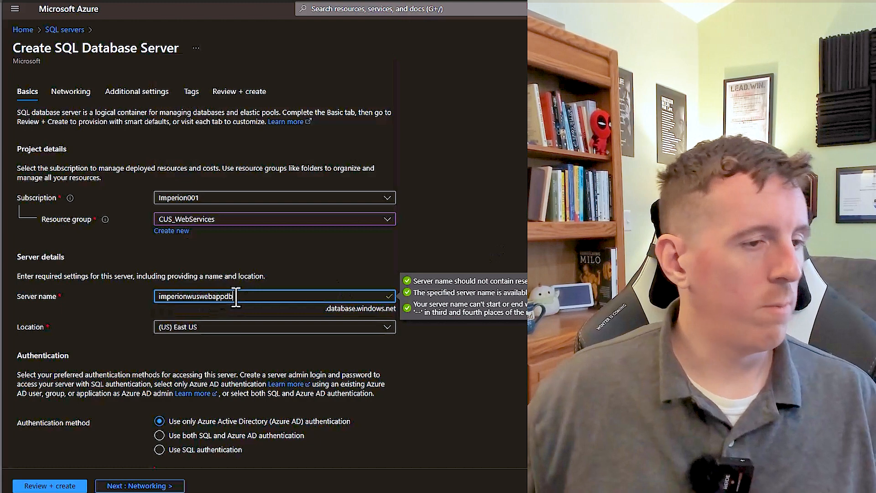
Set the SQL server's location to (US) West US 2.
click(190, 327)
text(we)
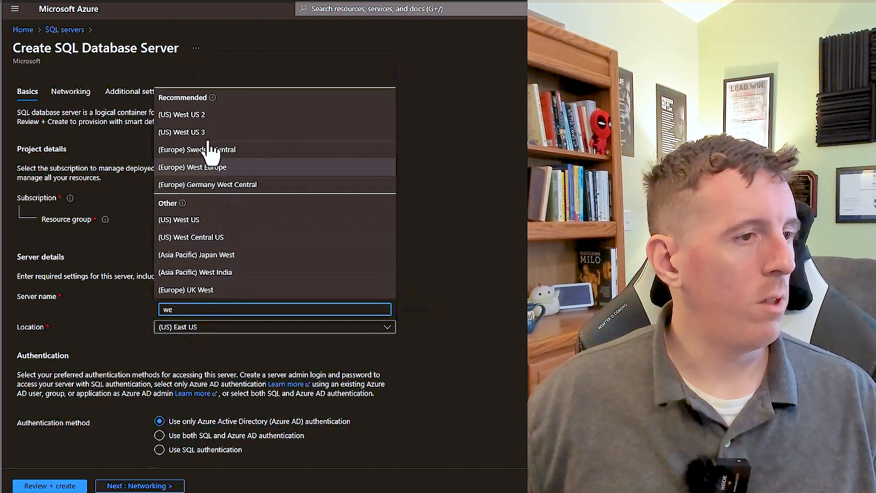
click(216, 115)
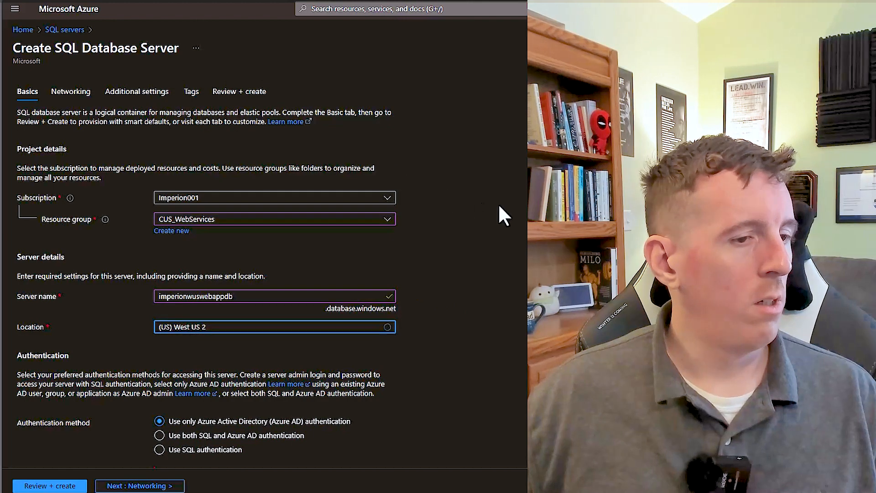
Set the server's Azure AD admin by searching the directory for the administrator's name and selecting that user account.
scroll(522, 197, down, 1)
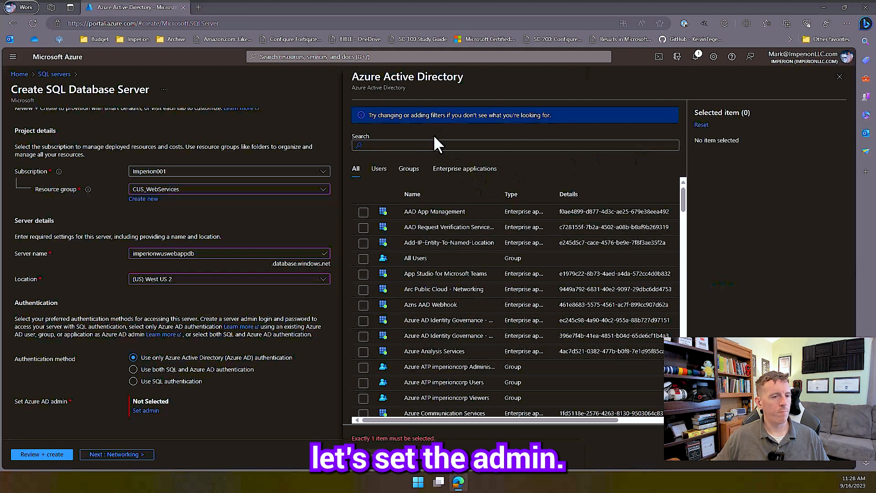
click(436, 144)
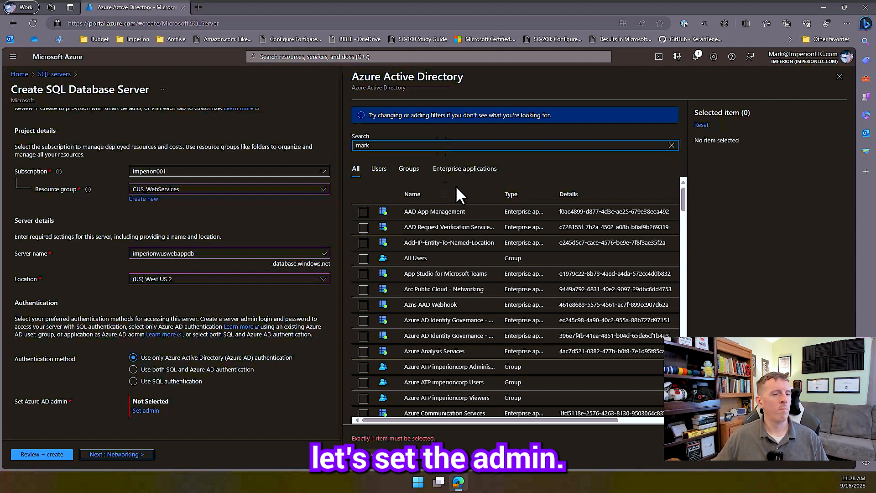
click(362, 212)
click(362, 212)
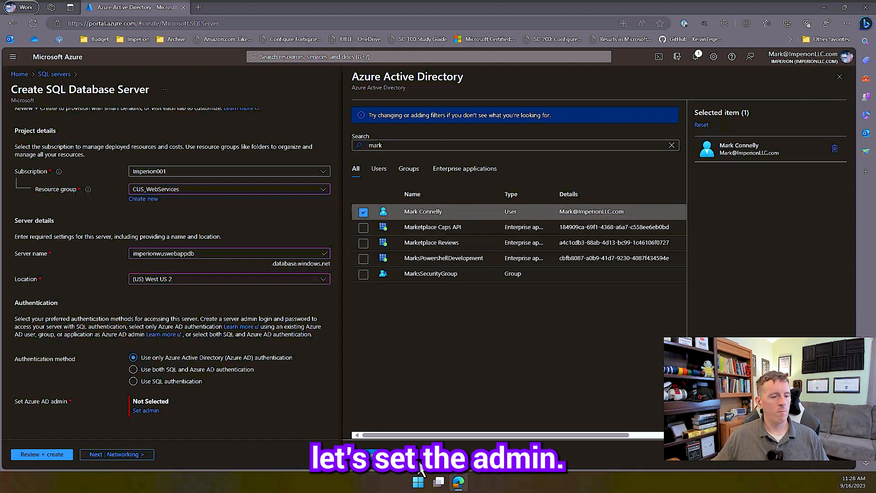
click(374, 466)
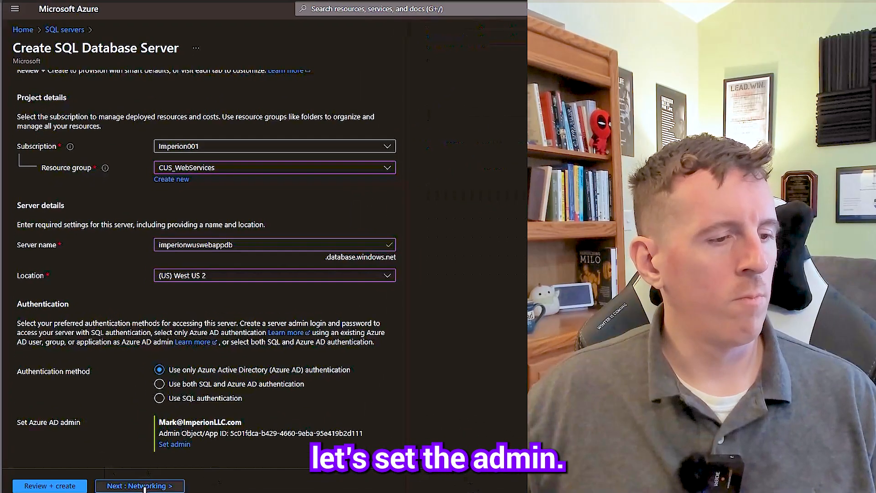
Continue to the networking settings and allow Azure services and resources to access the SQL server.
click(122, 456)
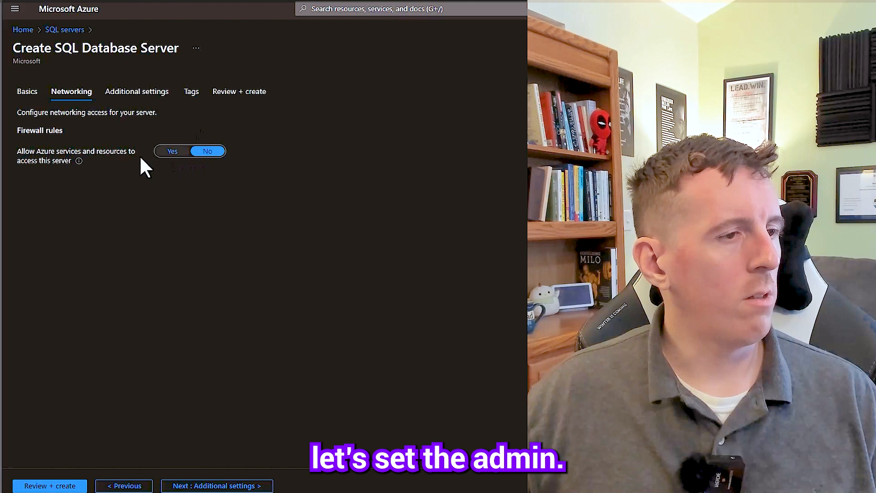
click(171, 152)
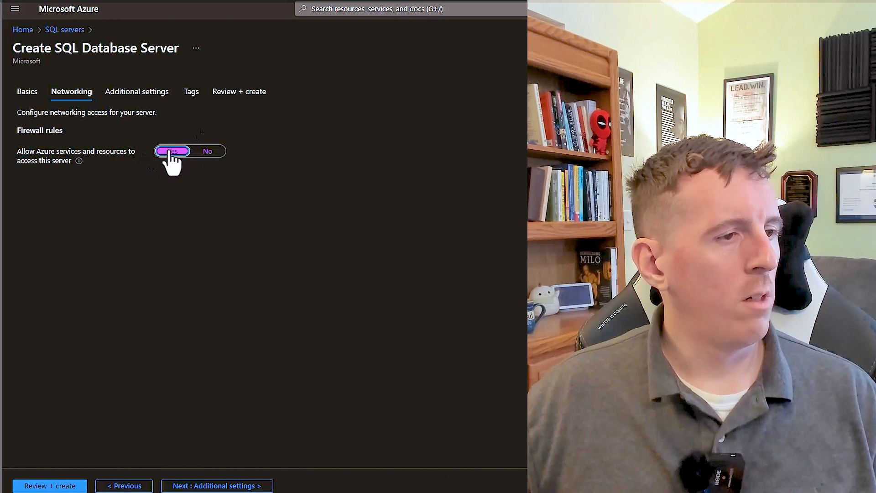
Keep the Microsoft Defender for SQL free trial, leave the tags empty, and create the SQL database server after the final review.
click(216, 487)
click(215, 486)
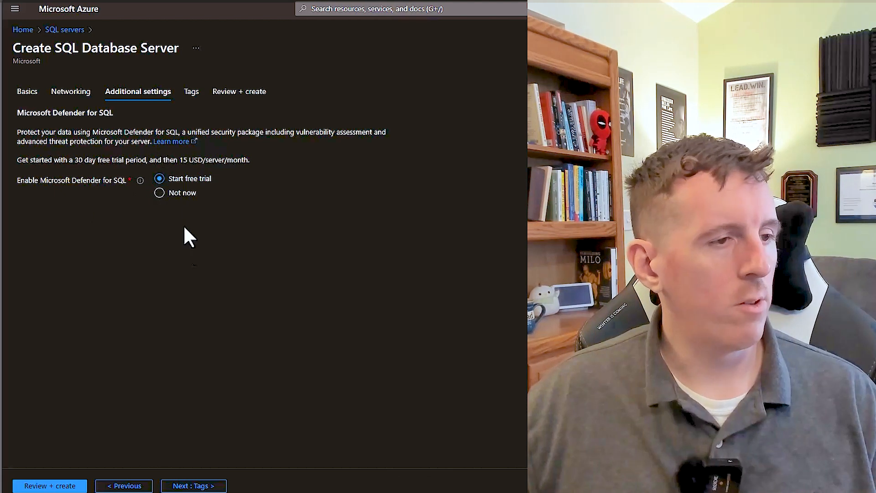
click(211, 487)
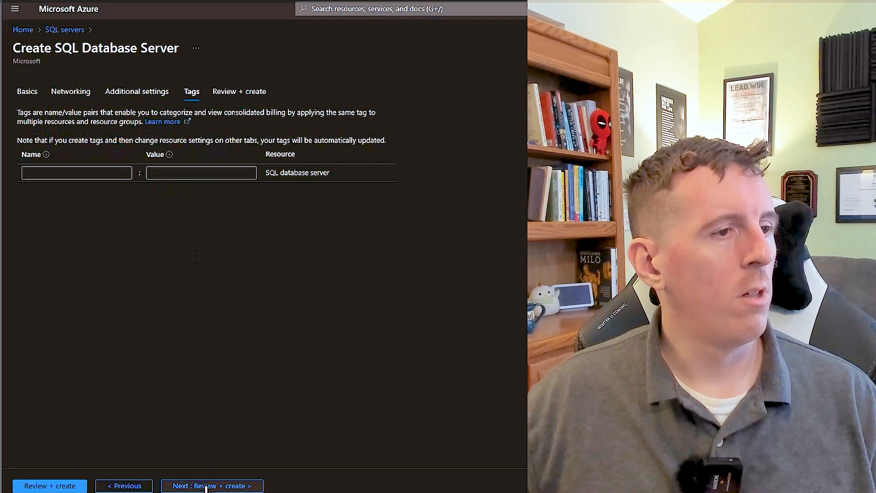
click(208, 486)
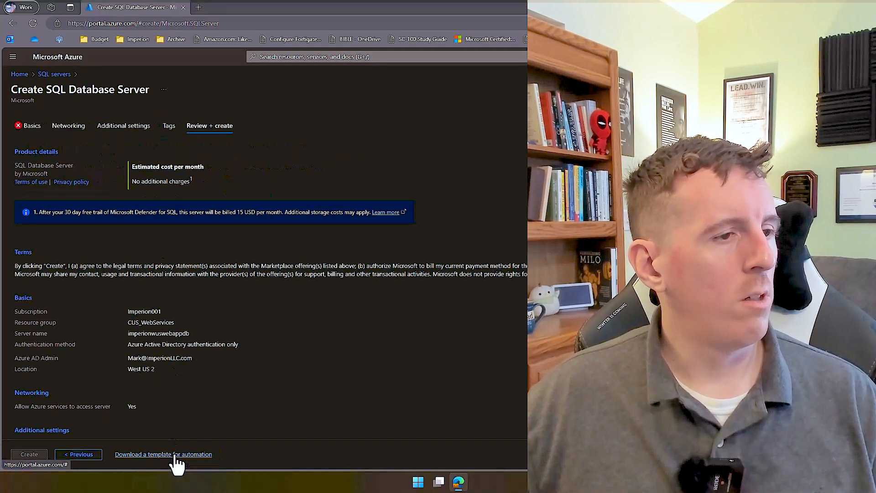
scroll(182, 265, down, 1)
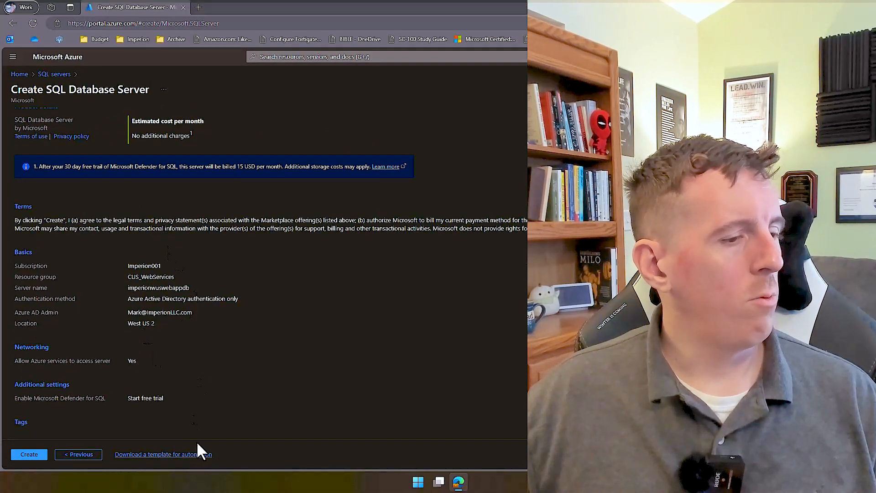
click(23, 455)
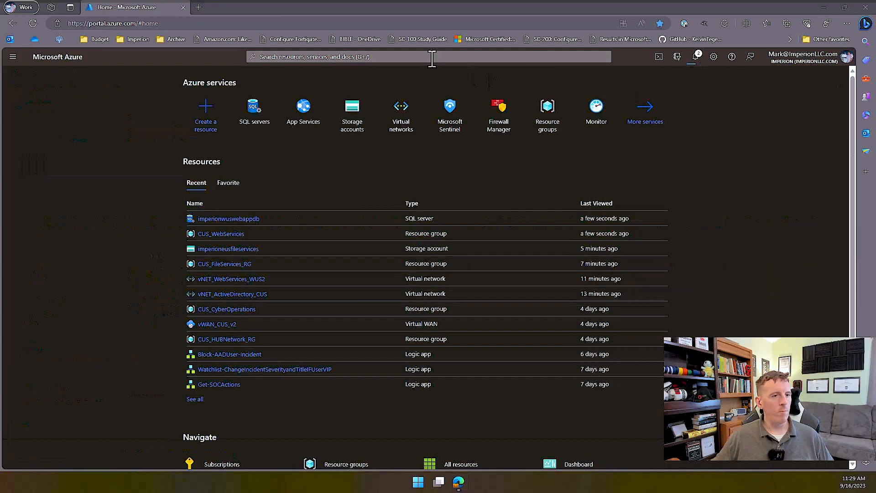
Search the portal for "app service", open App Services, and start creating a new Web App.
click(432, 56)
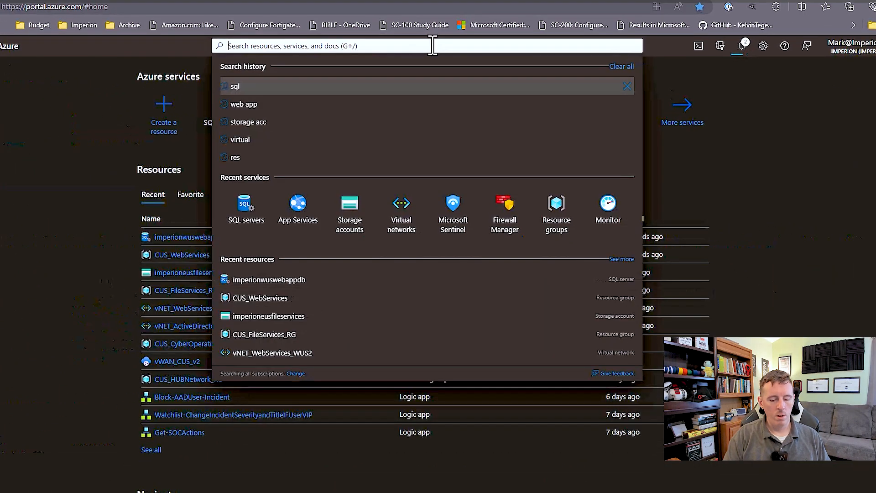
text(a)
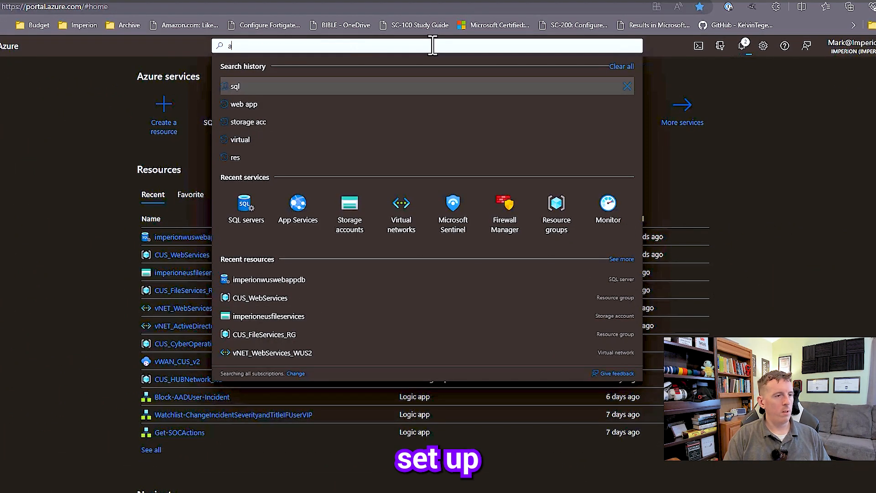
text(pp service)
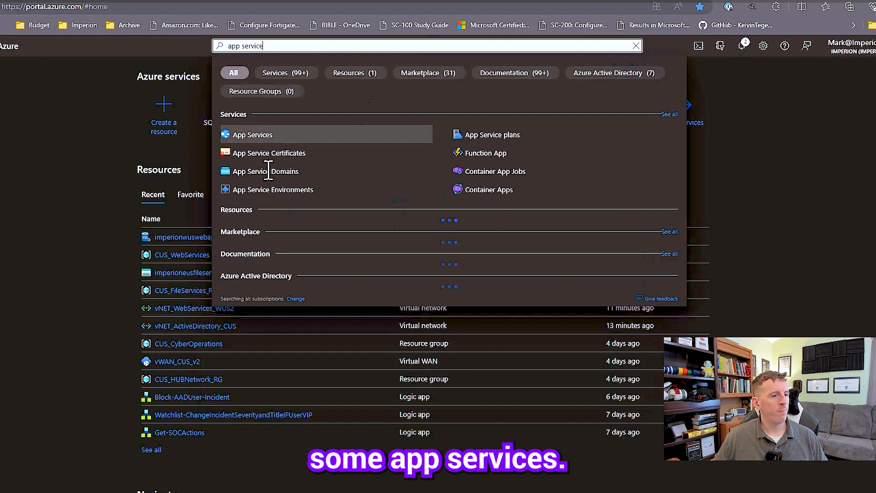
click(252, 137)
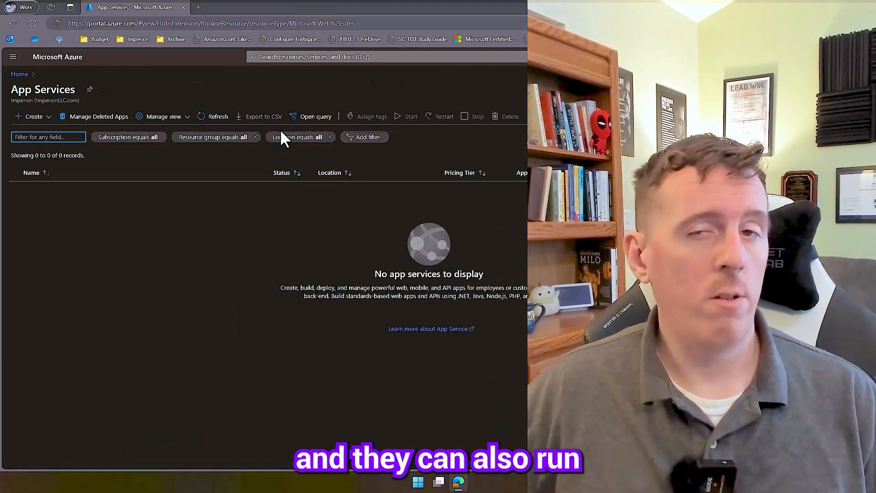
click(30, 117)
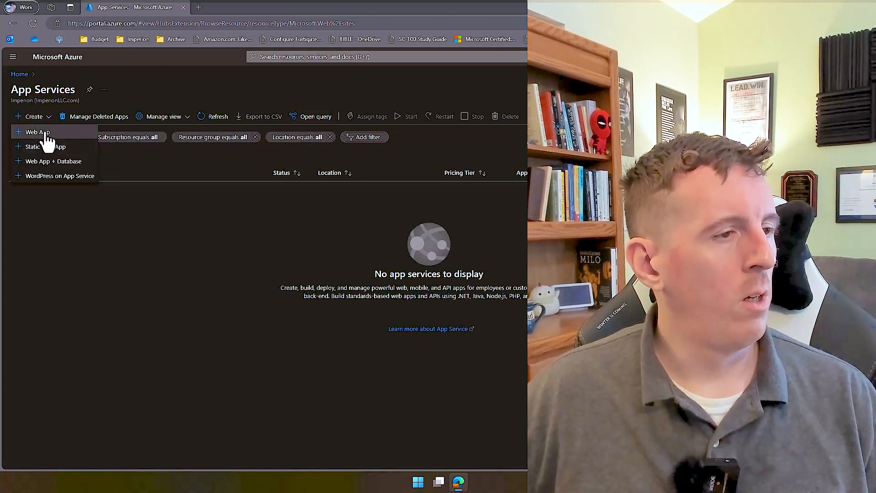
click(46, 133)
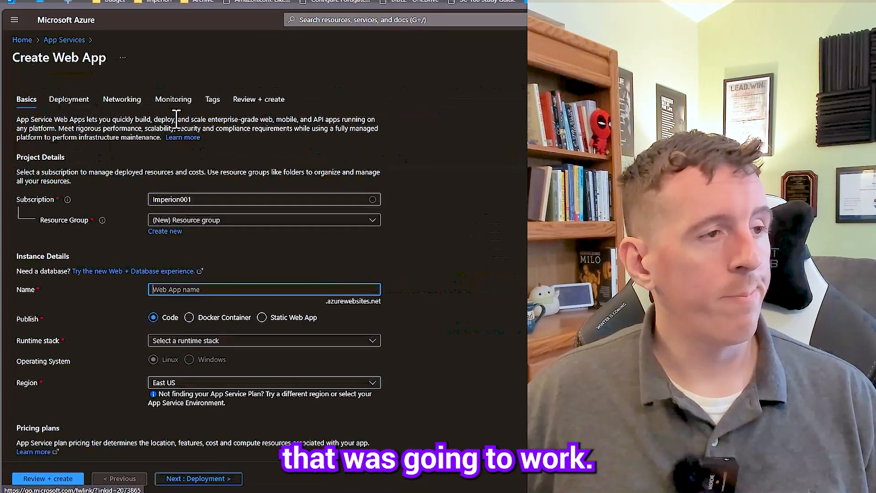
Assign the web app to resource group CUS_WebServices and name it imperionwuswebapp.
click(197, 218)
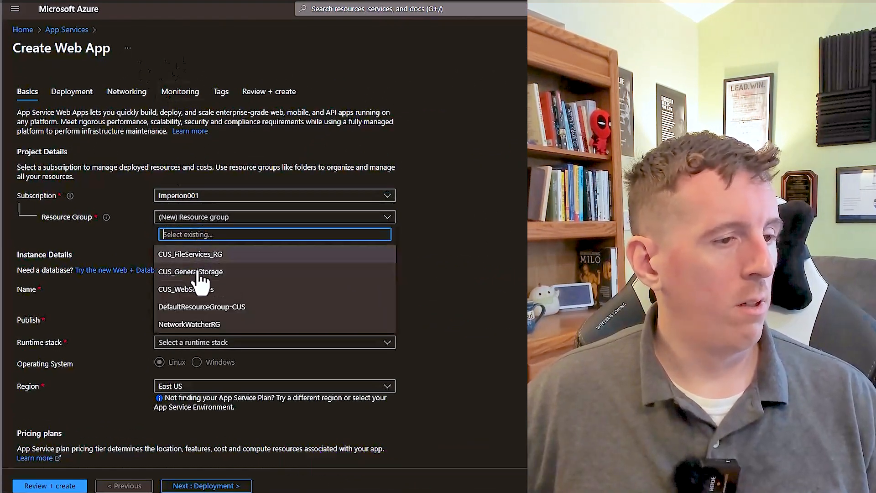
click(191, 291)
click(185, 289)
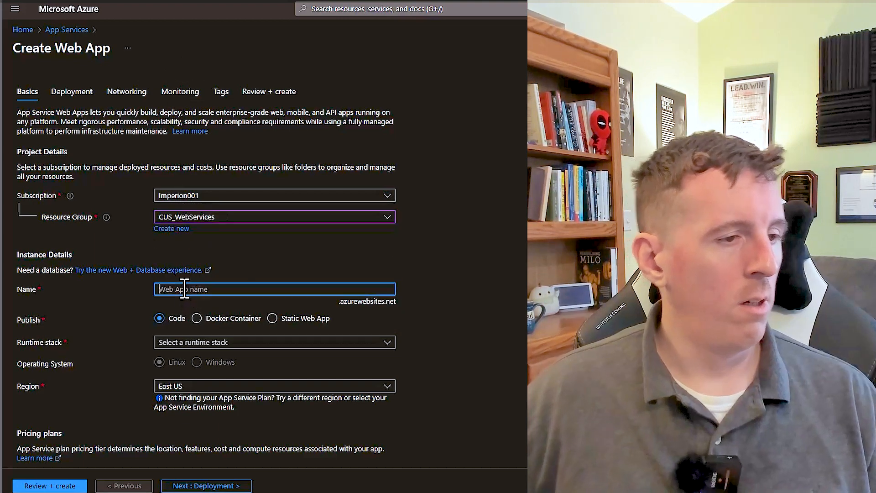
text(imperion)
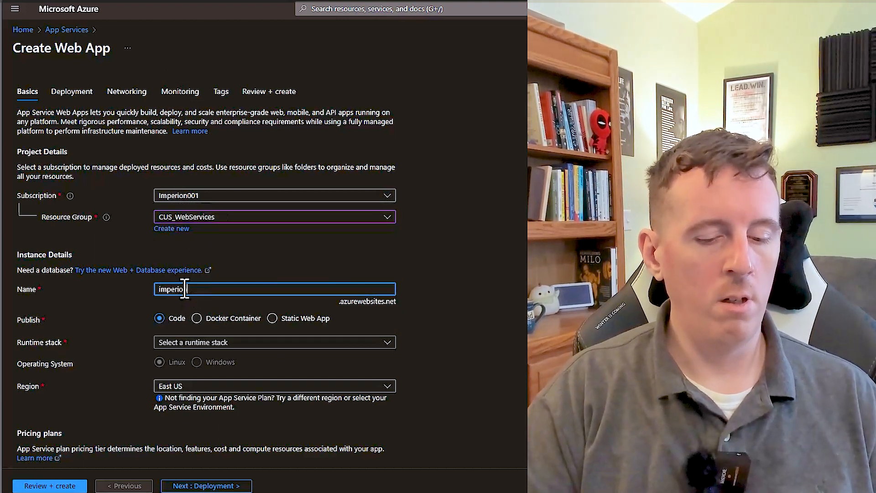
text(wuswebapp)
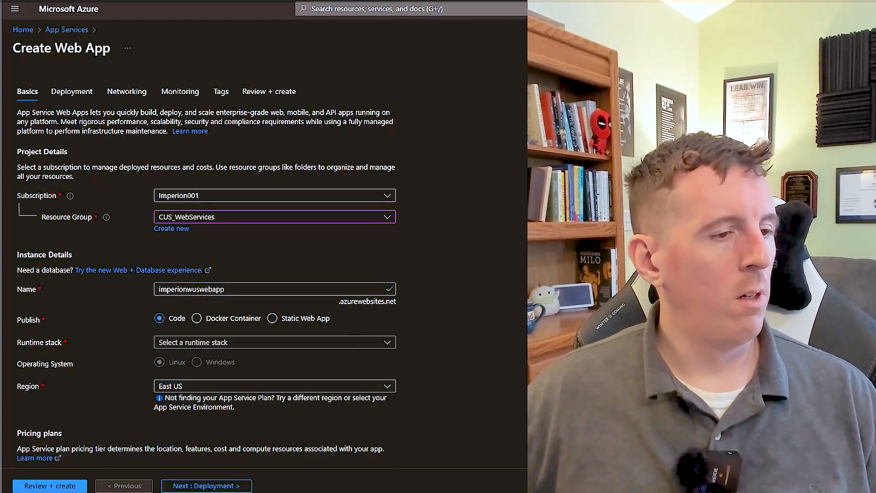
Set the web app's runtime stack to .NET 6 (LTS) and its region to West US 2.
scroll(380, 239, down, 3)
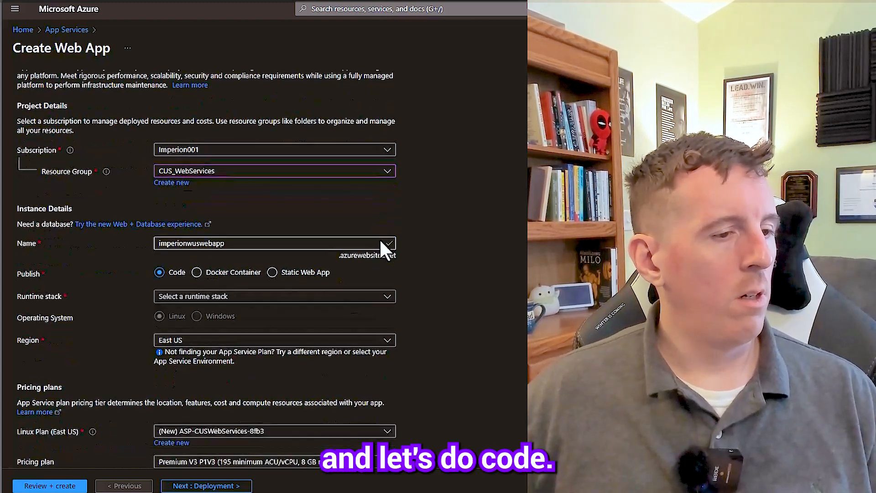
click(196, 225)
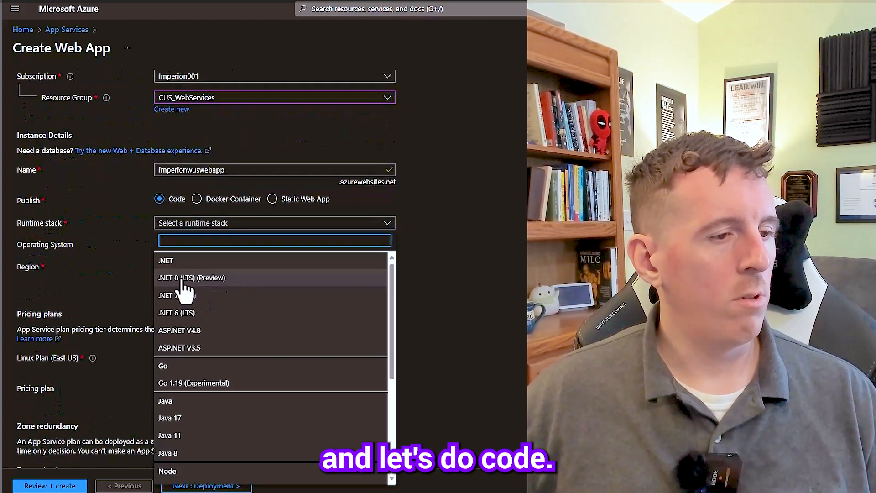
click(190, 313)
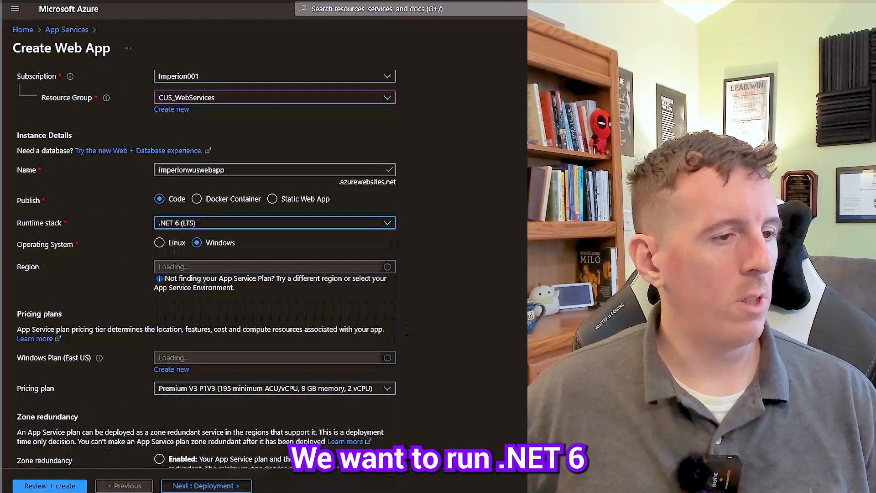
click(234, 268)
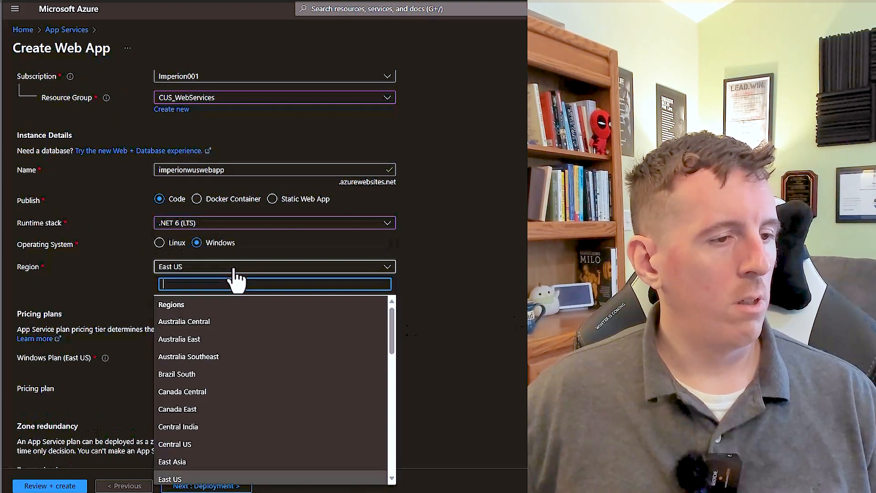
text(we)
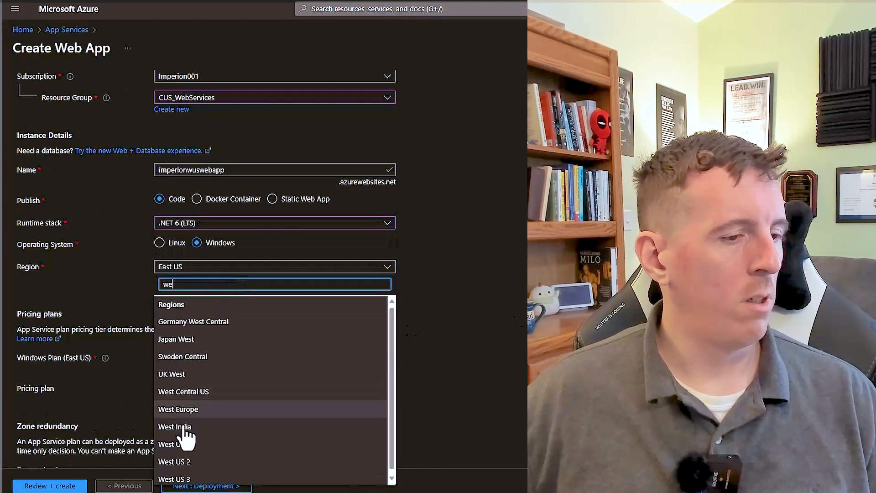
click(195, 464)
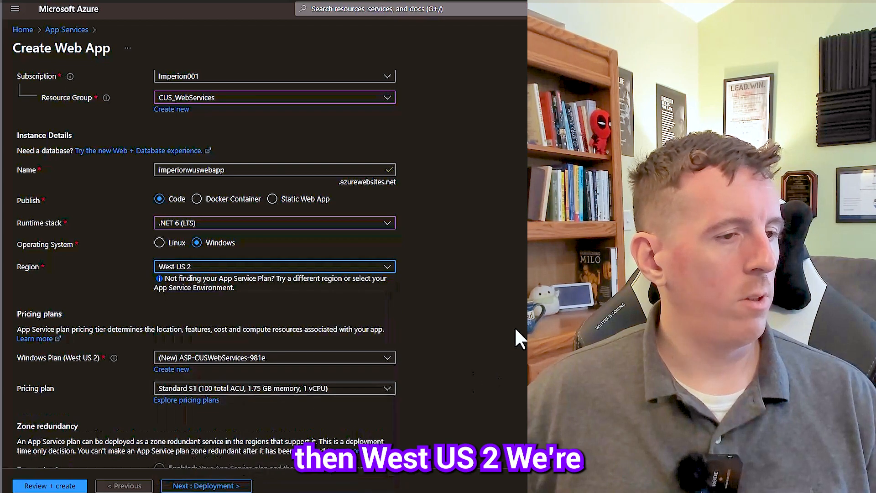
Keep the new Windows App Service plan and set its pricing plan to Basic B1.
scroll(429, 346, down, 2)
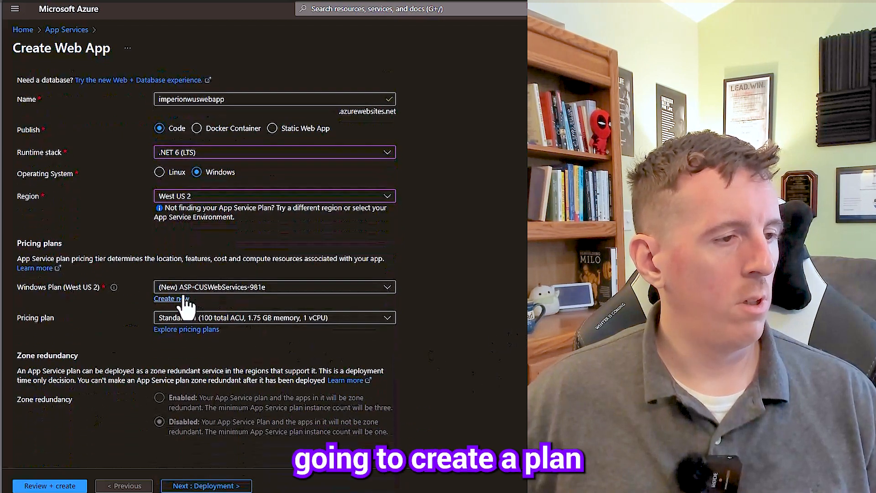
click(327, 286)
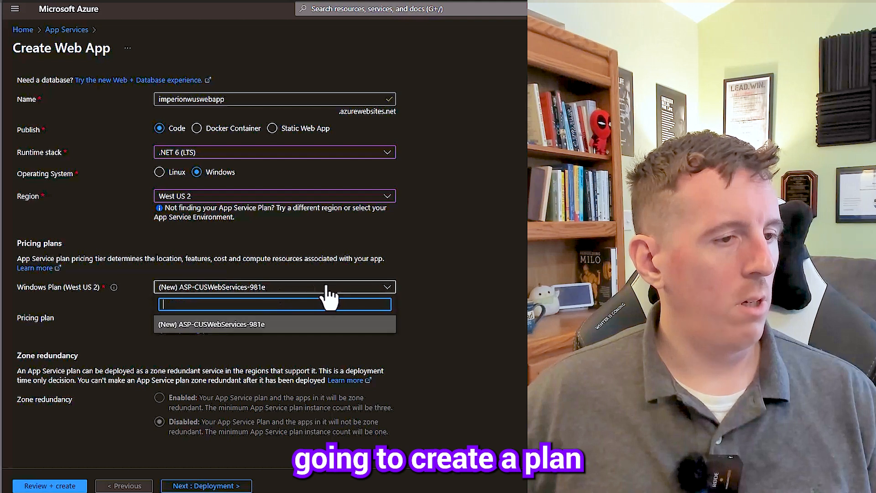
click(438, 281)
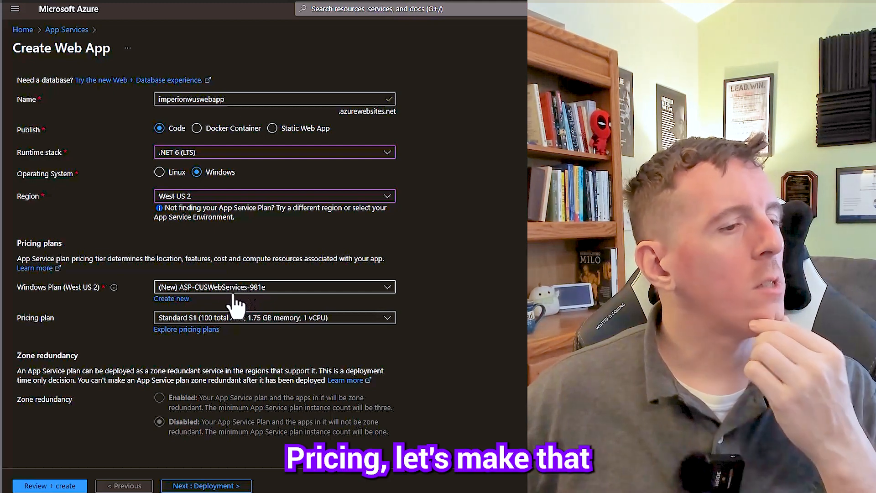
click(204, 320)
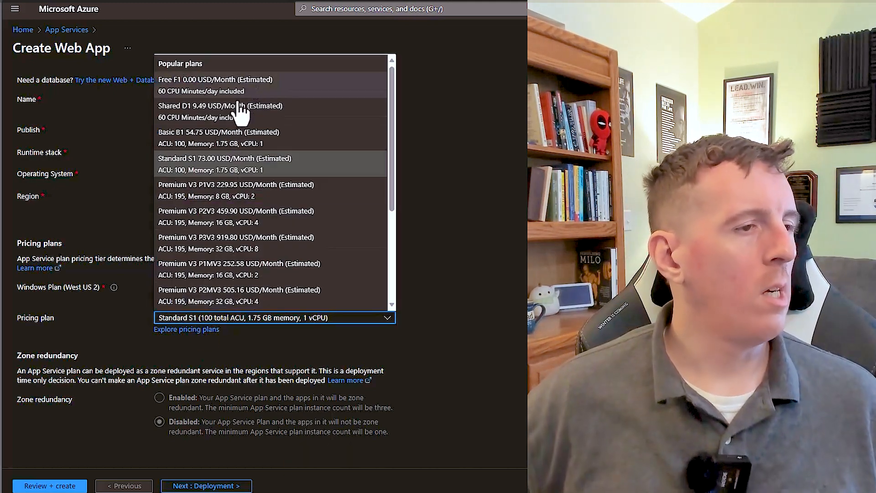
click(234, 138)
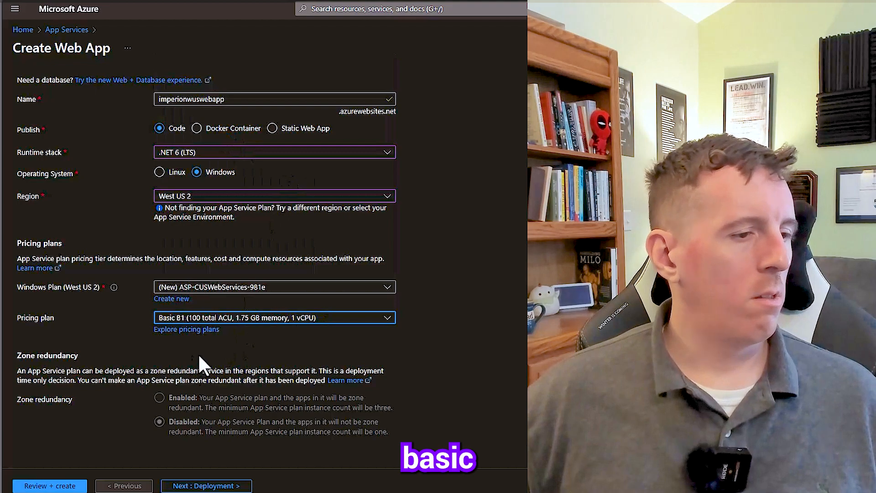
Continue past the deployment settings to networking, enable network injection, and choose the virtual network vNET_WebServices_WUS2.
click(206, 485)
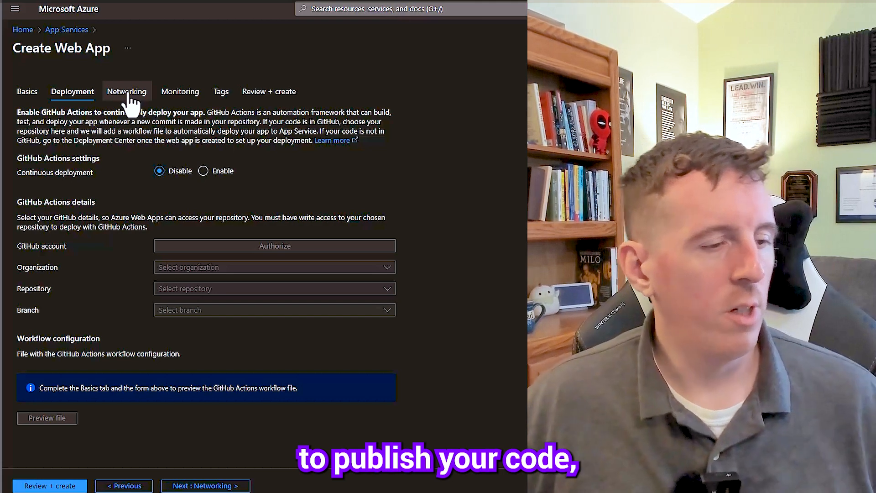
click(210, 486)
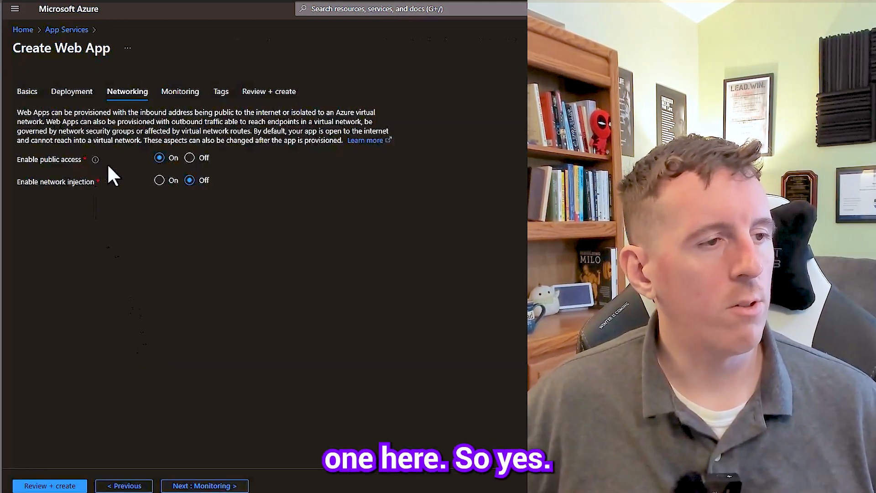
click(161, 181)
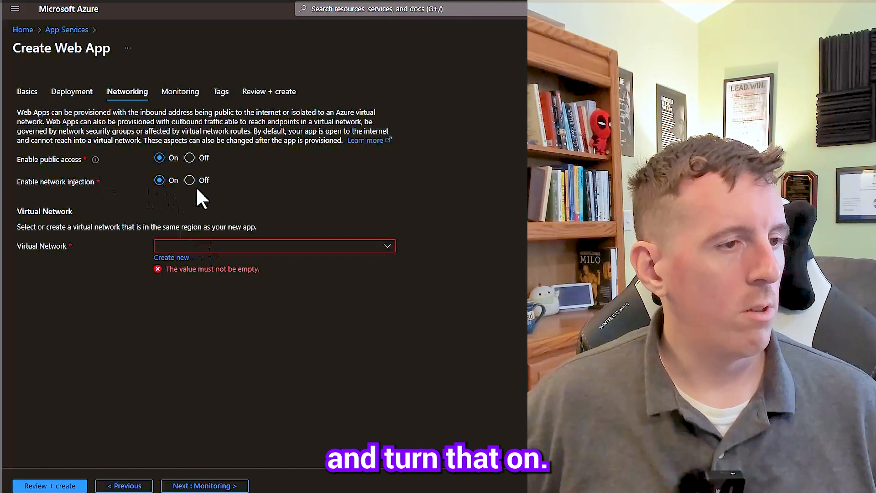
click(189, 180)
click(159, 180)
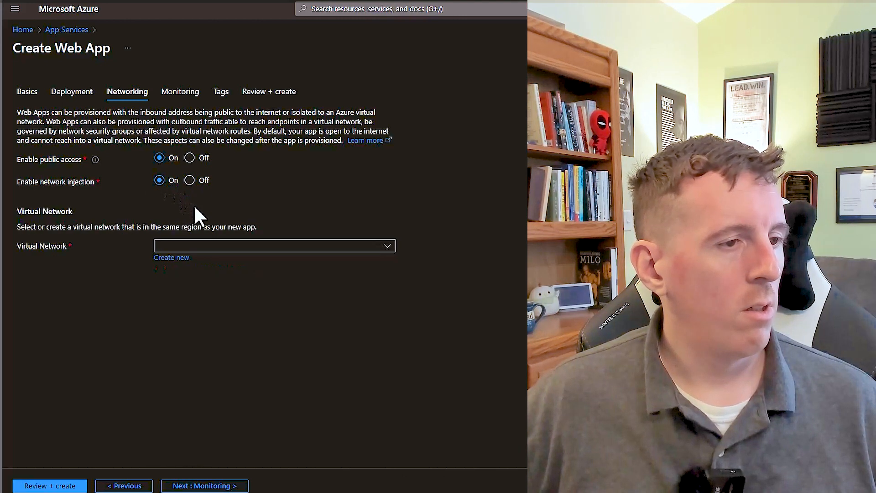
click(200, 247)
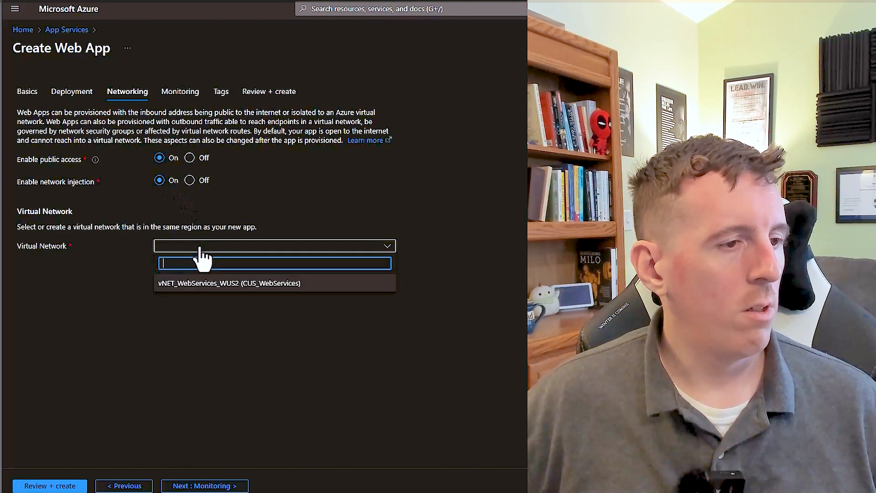
click(204, 281)
Turn off the web app's public access and enable VNet integration with the default subnet as outbound subnet.
scroll(315, 325, down, 1)
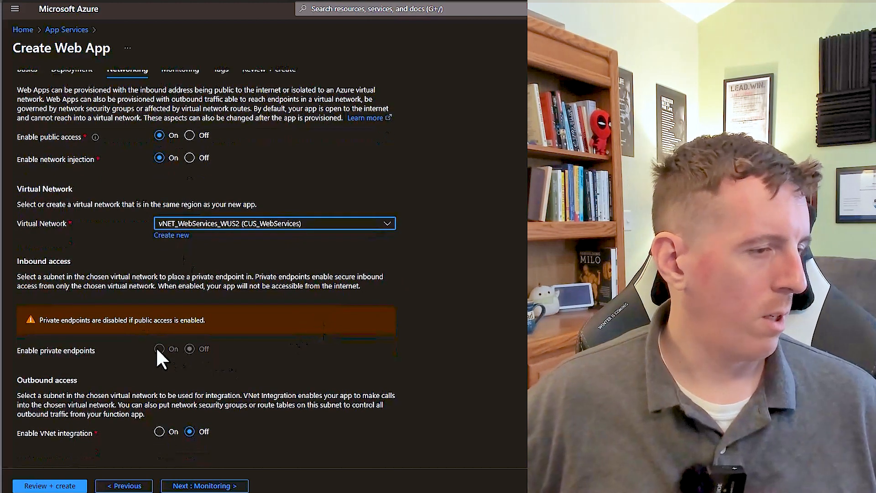
click(189, 136)
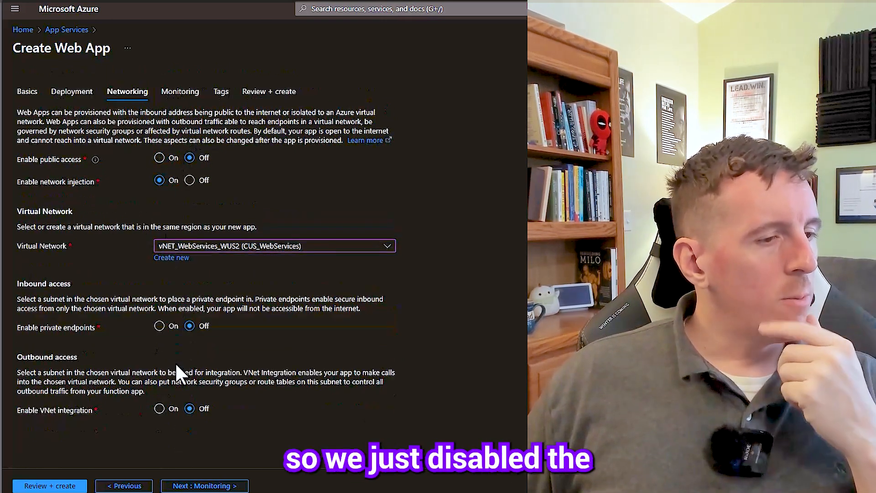
click(159, 408)
click(224, 434)
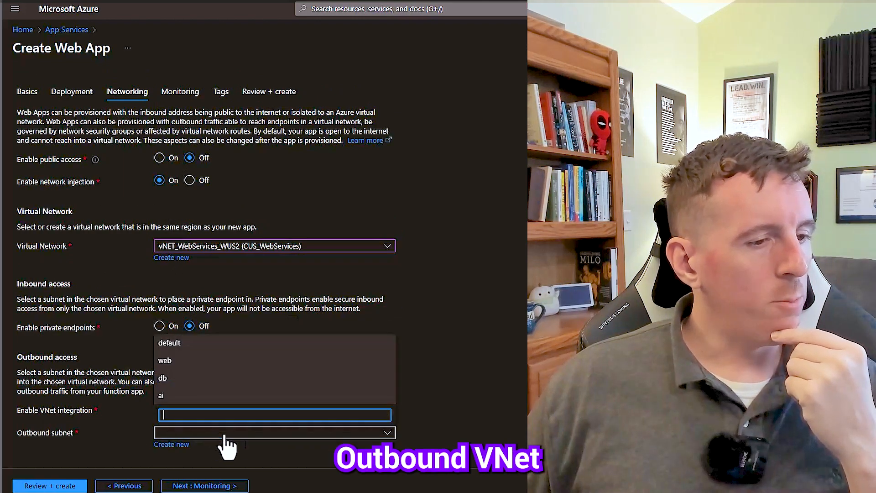
click(200, 343)
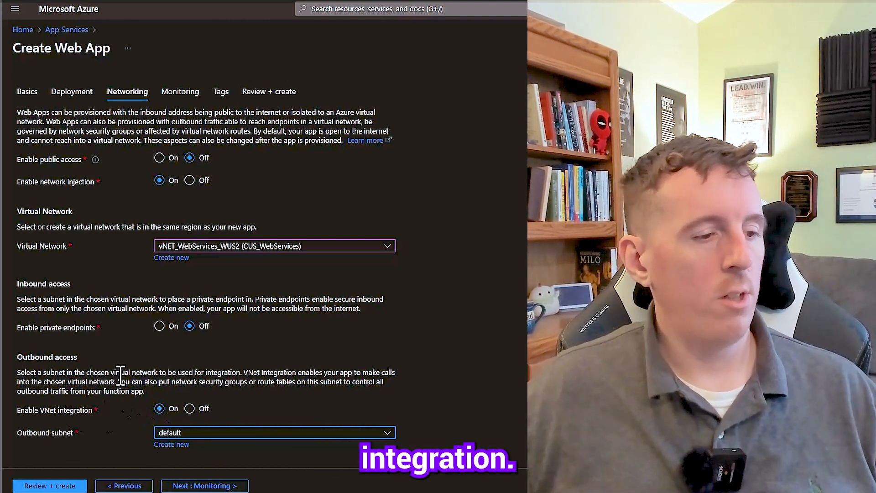
Continue to the web app's monitoring settings and disable Application Insights.
click(195, 487)
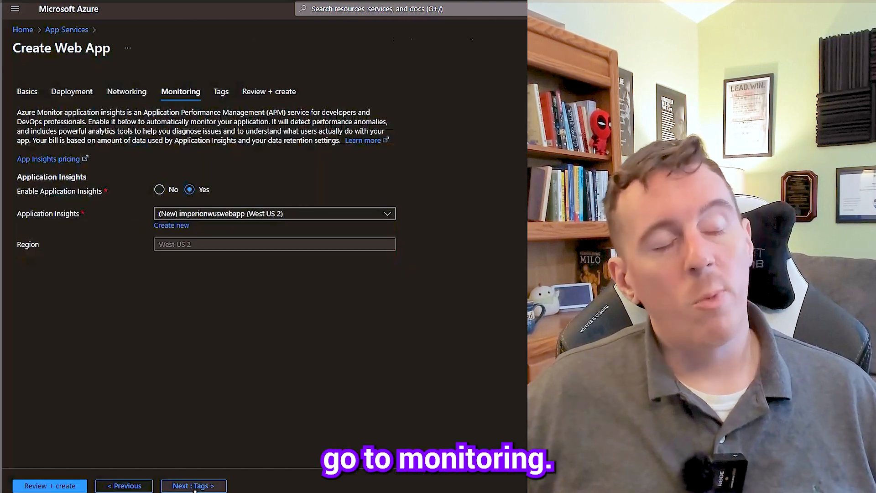
click(206, 219)
click(206, 213)
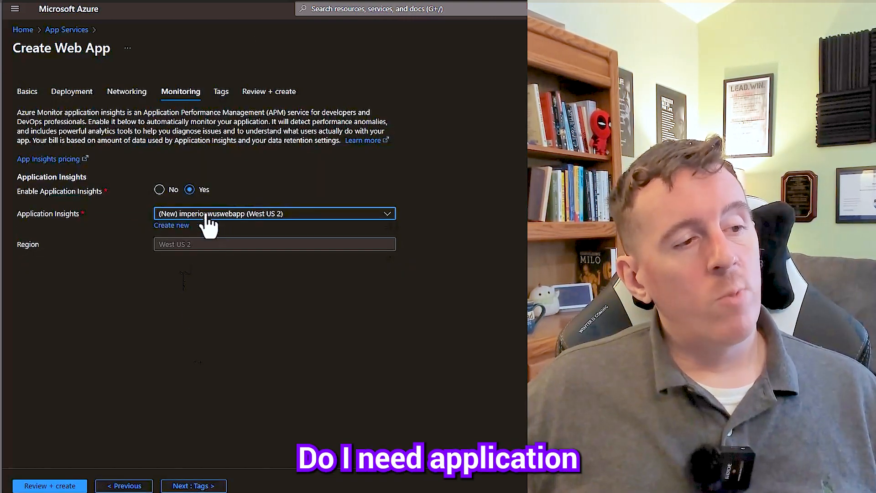
click(173, 190)
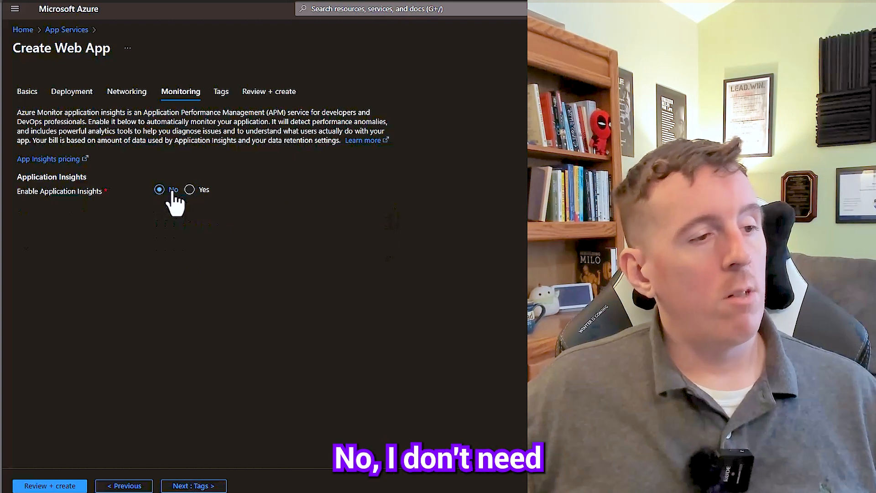
Continue past the tags to the web app's final review and open the details of the validation error.
click(196, 486)
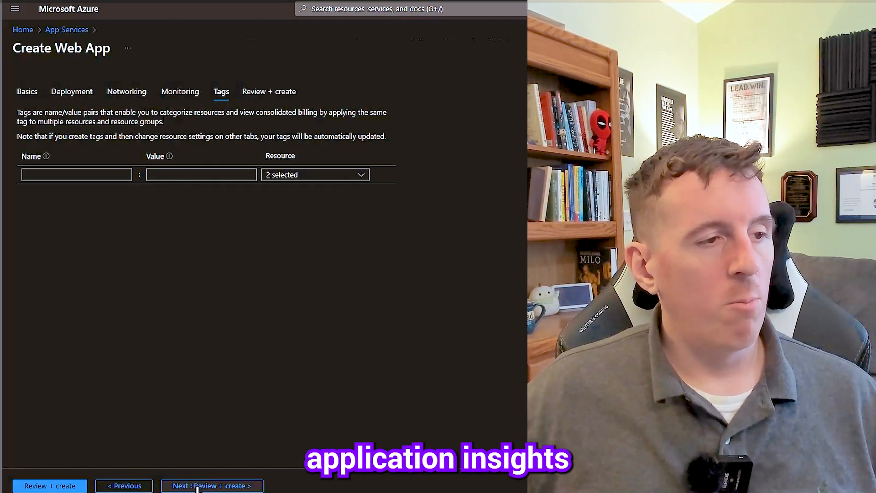
click(197, 486)
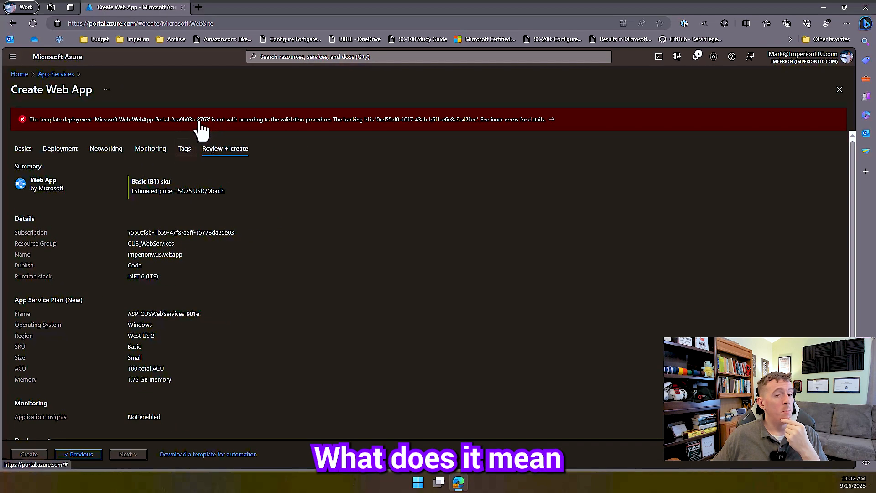
click(201, 125)
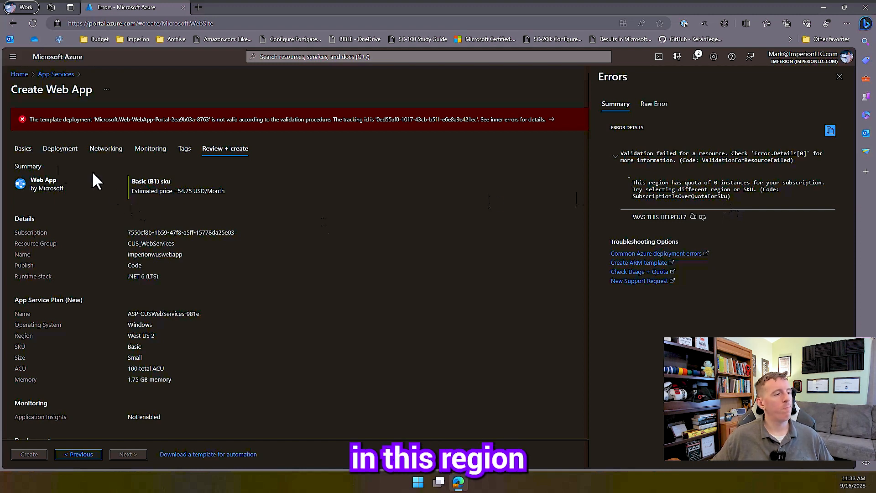
Return to the web app's basic settings and change its region to West US.
click(55, 150)
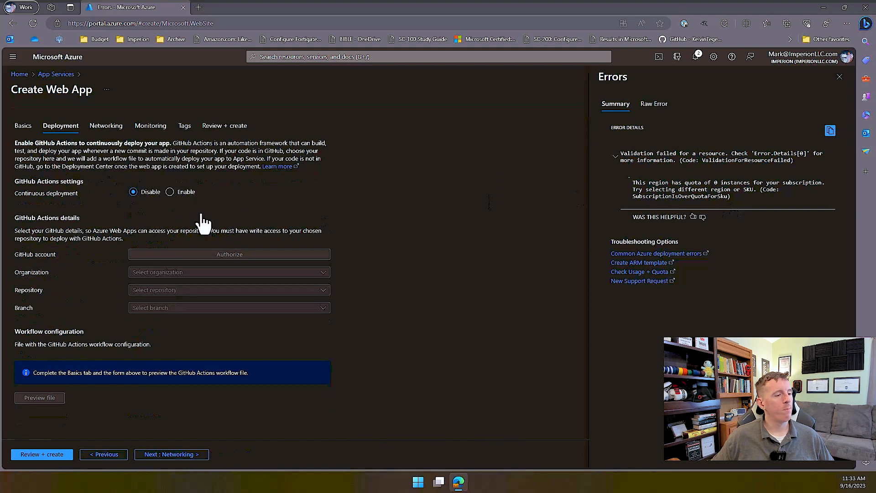
click(18, 124)
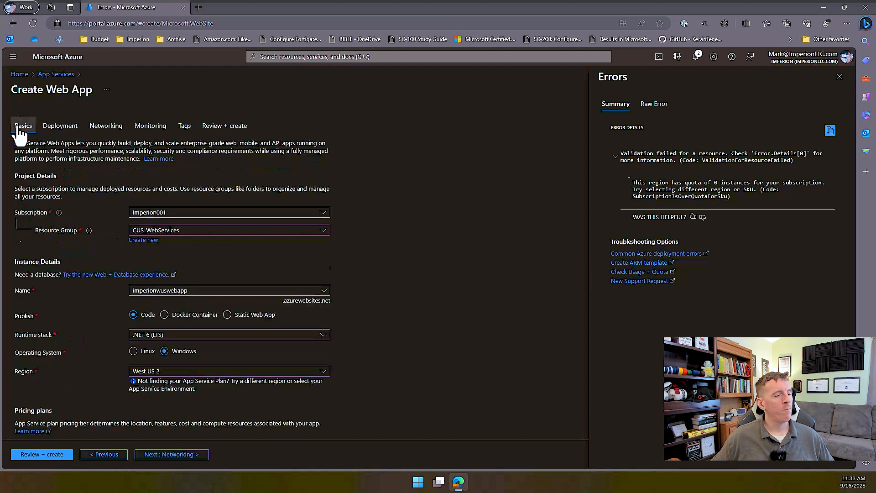
click(219, 371)
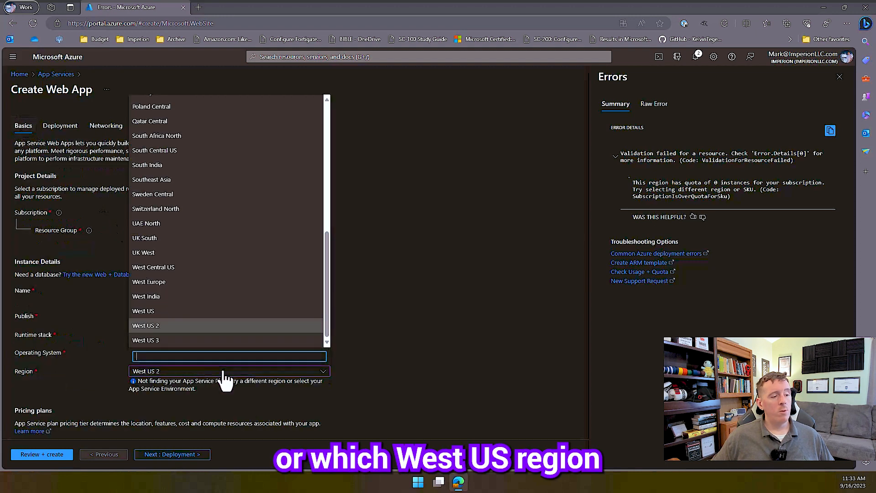
click(166, 312)
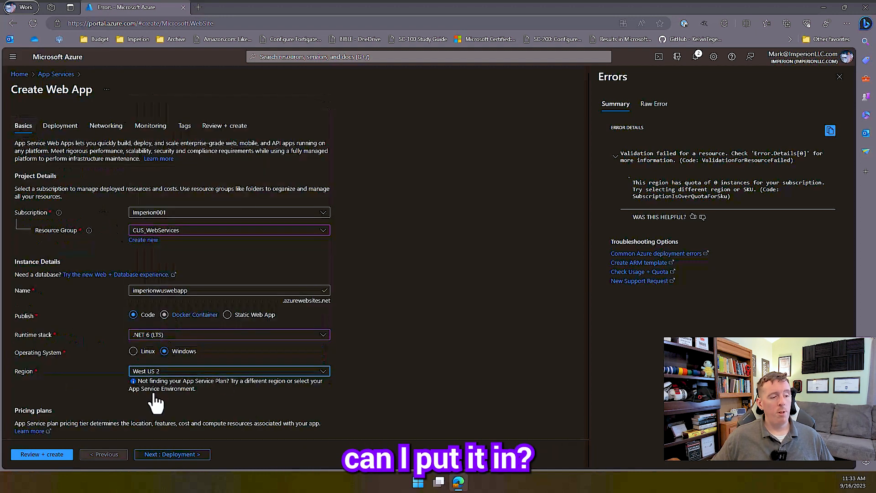
Go through the web app's networking settings, leave network injection off, and disable Application Insights for the West US deployment.
click(163, 455)
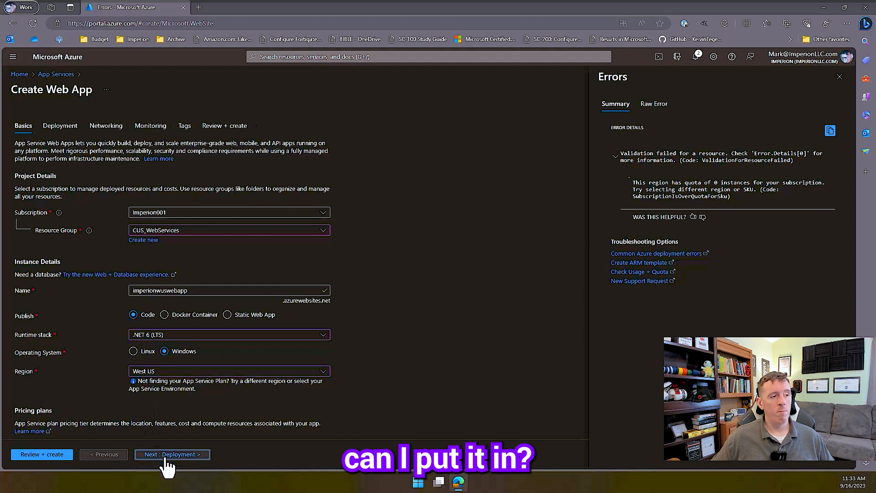
click(167, 456)
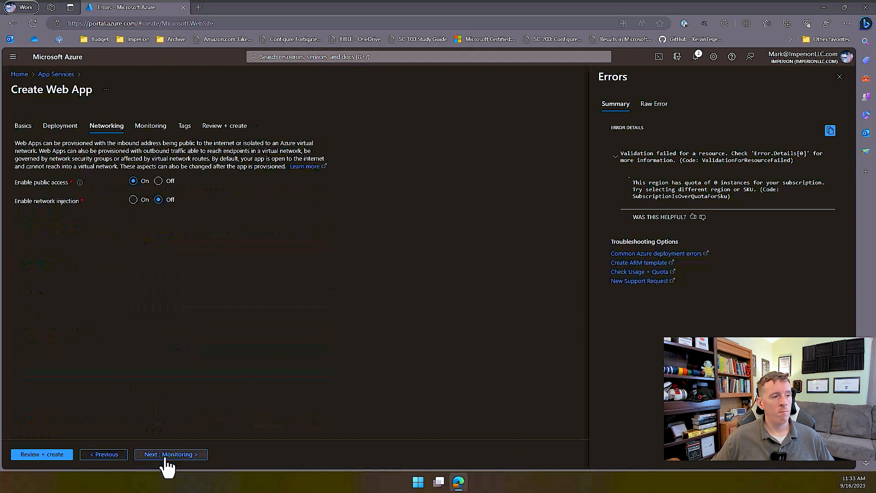
click(168, 456)
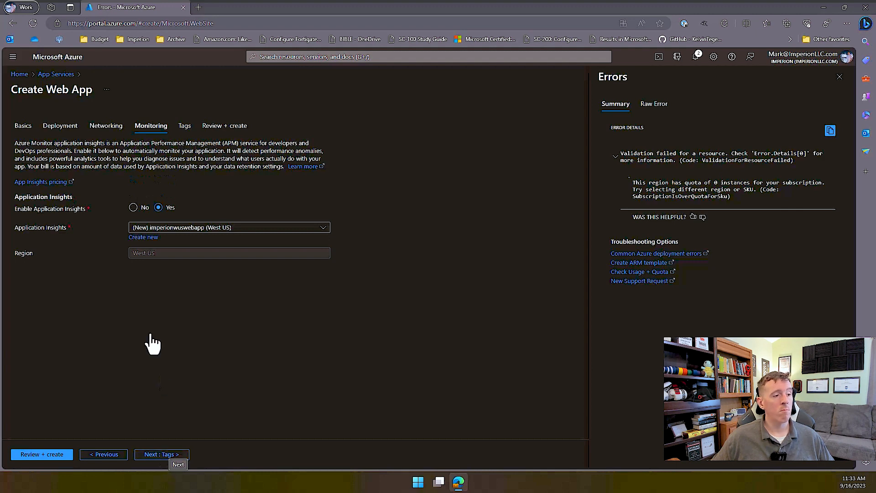
click(110, 131)
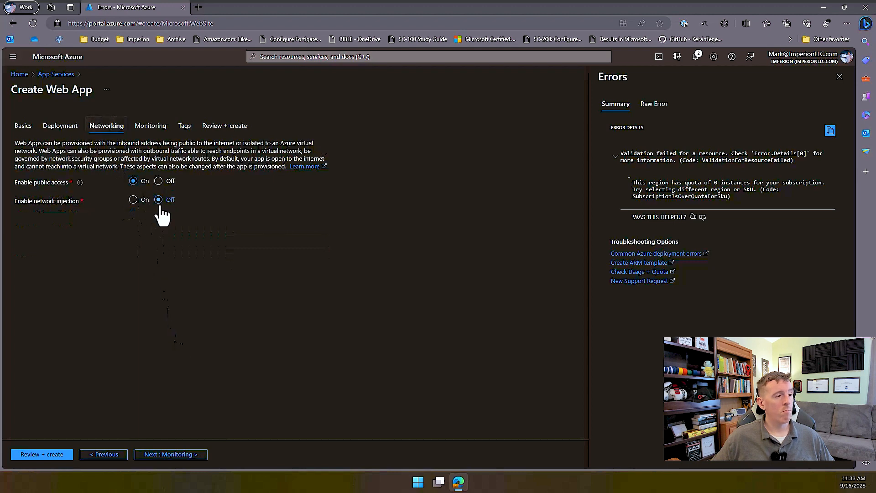
click(196, 456)
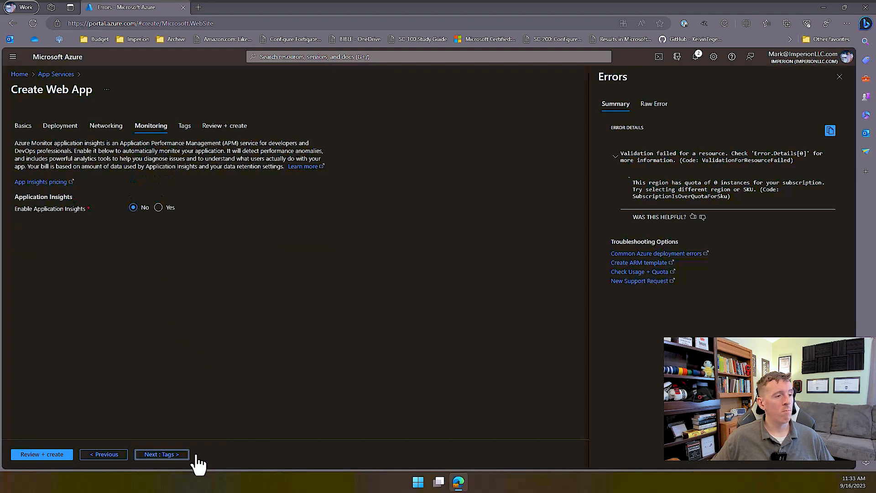
click(172, 455)
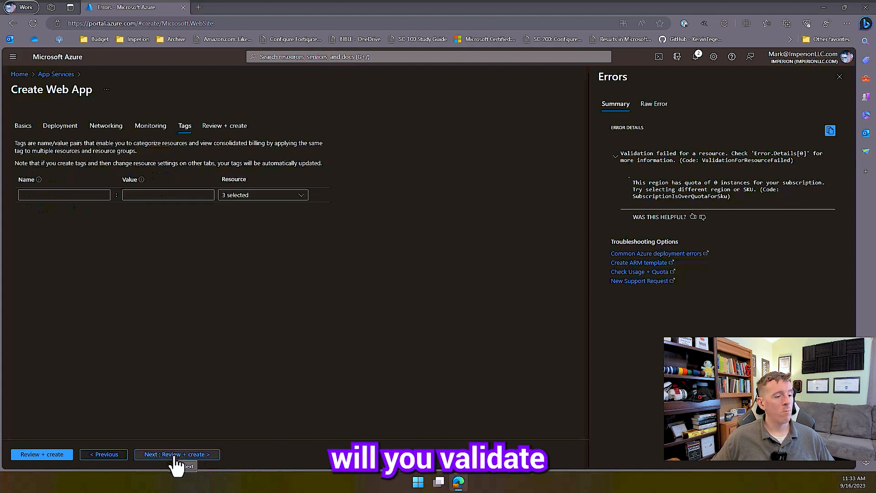
Validate the West US web app, close the error details, and create the app.
click(175, 455)
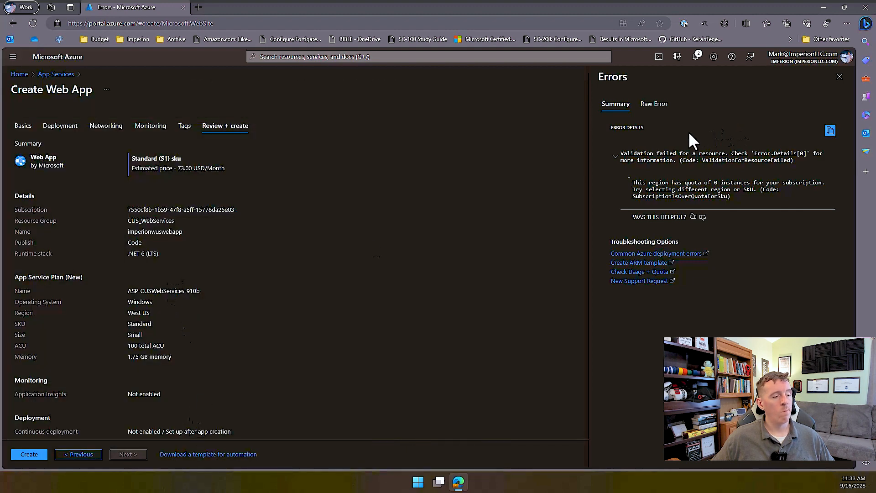
click(840, 77)
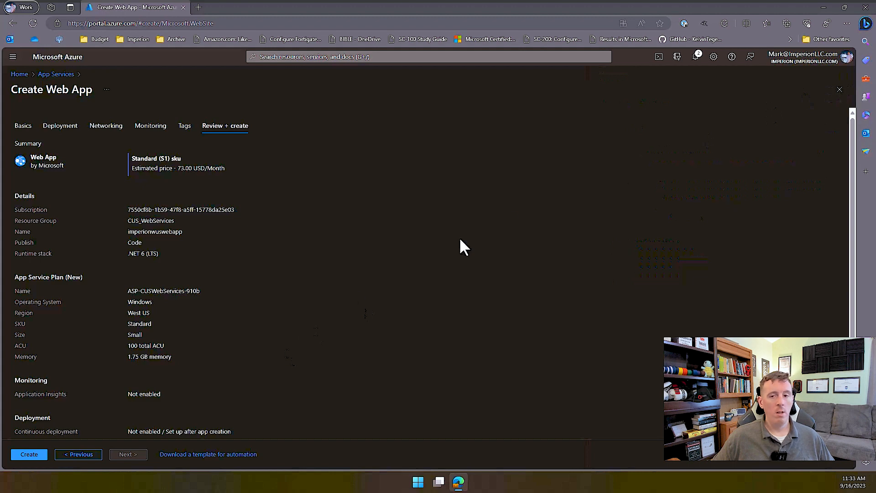
click(29, 455)
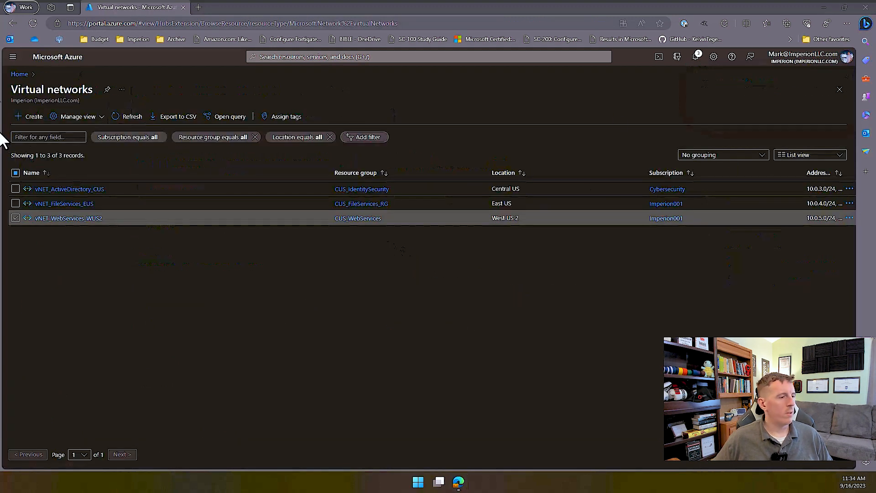
Start moving the virtual network vNET_WebServices_WUS2 to another region, with West US as the destination region.
click(75, 220)
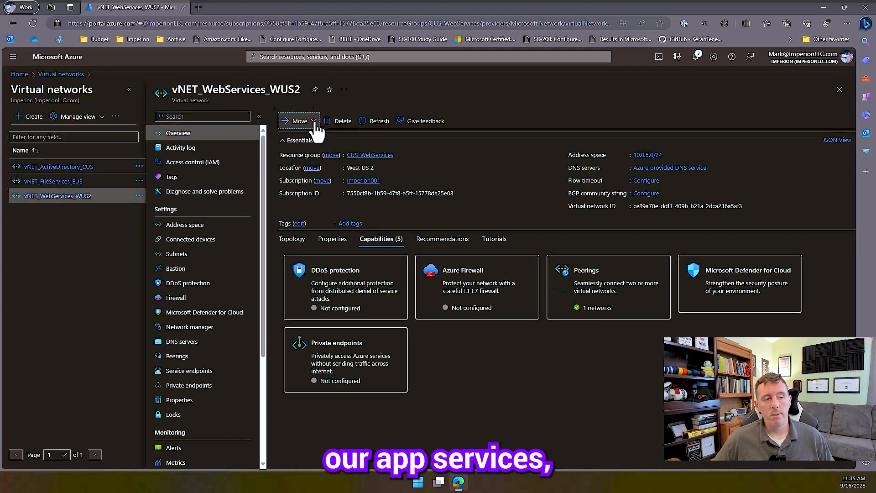
click(302, 121)
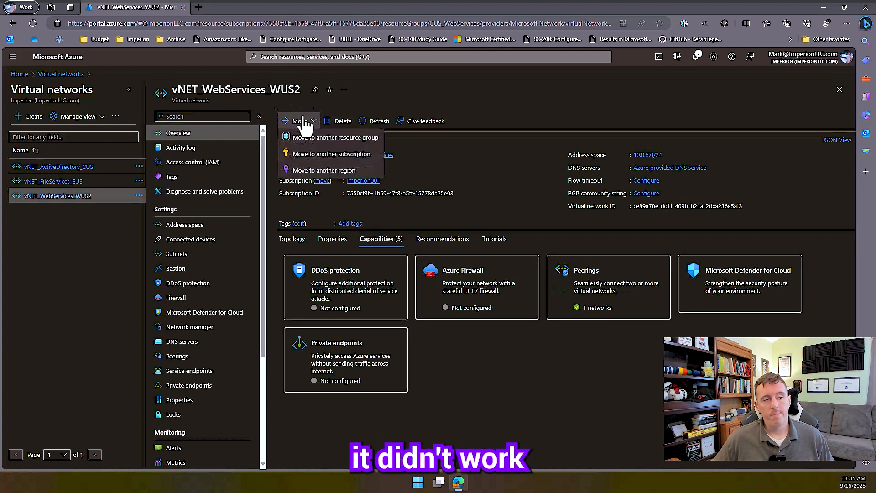
click(313, 174)
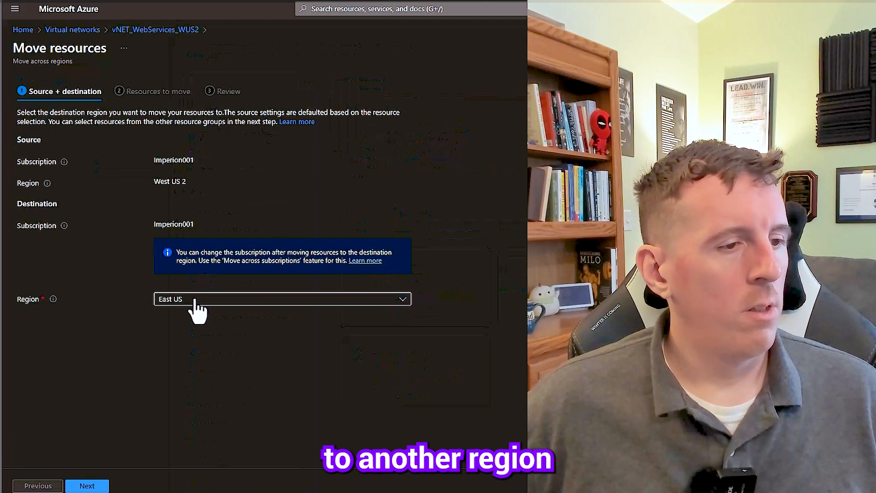
click(207, 302)
text(we)
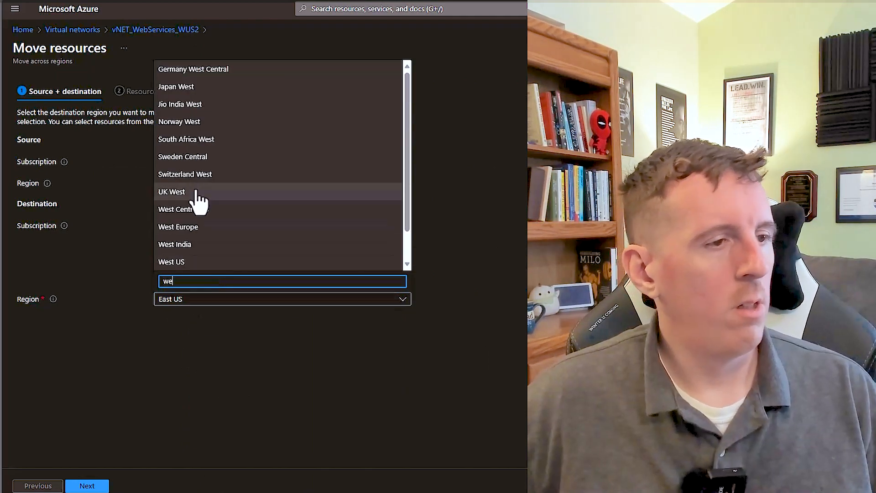
click(180, 263)
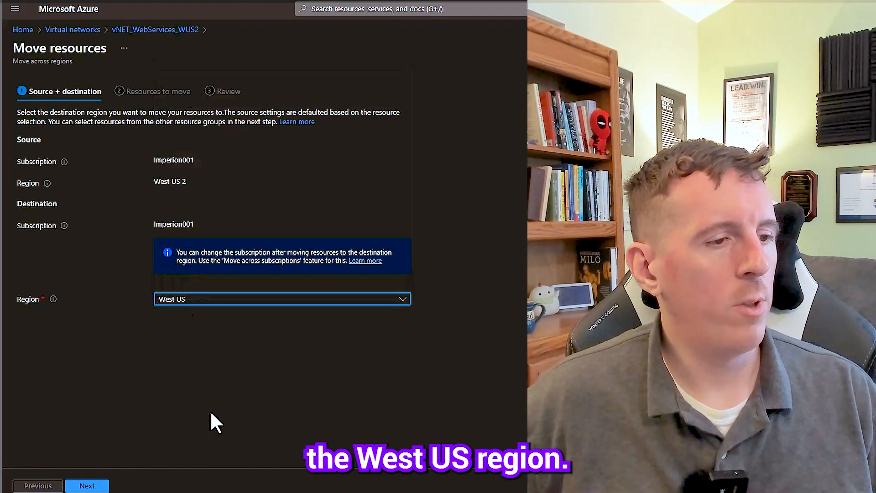
Keep vNET_WebServices_WUS2 as the resource to move, review the move process, acknowledge the metadata storage terms, and proceed.
click(105, 486)
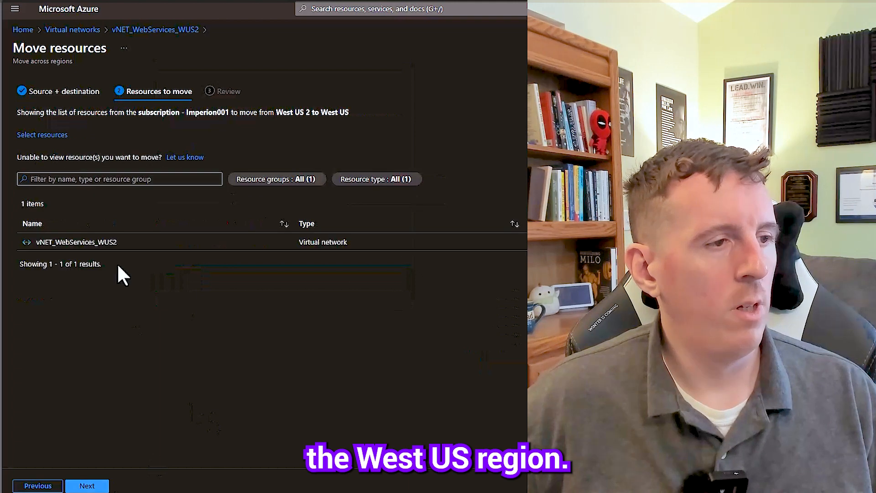
click(86, 486)
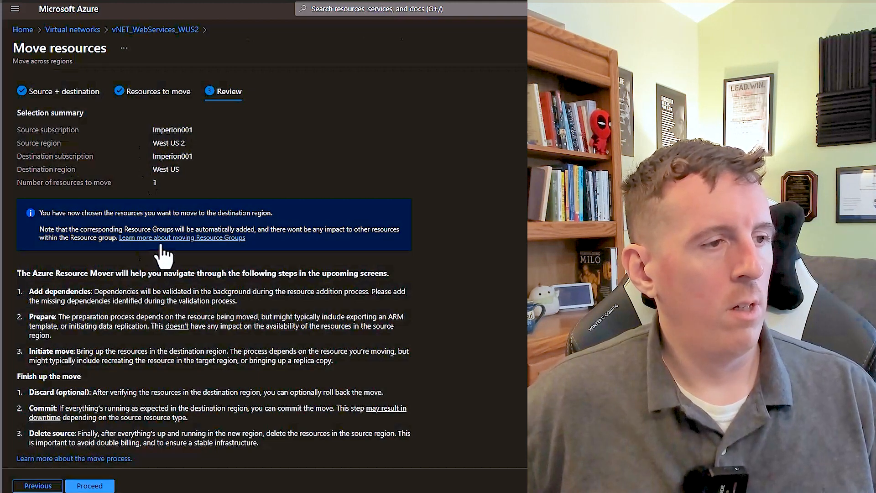
scroll(162, 245, down, 2)
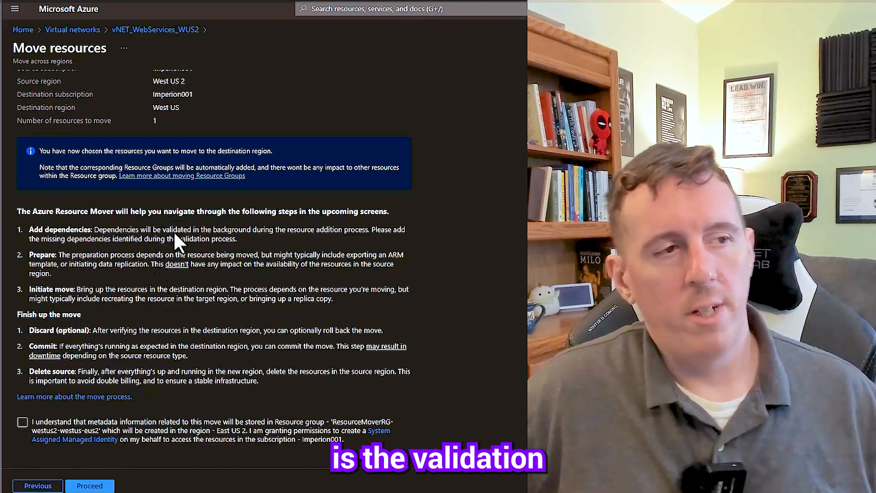
scroll(175, 234, up, 2)
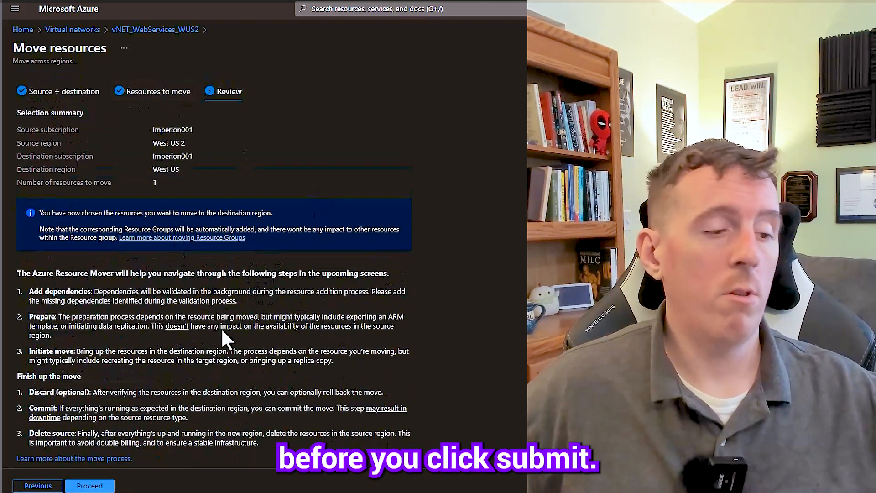
click(90, 486)
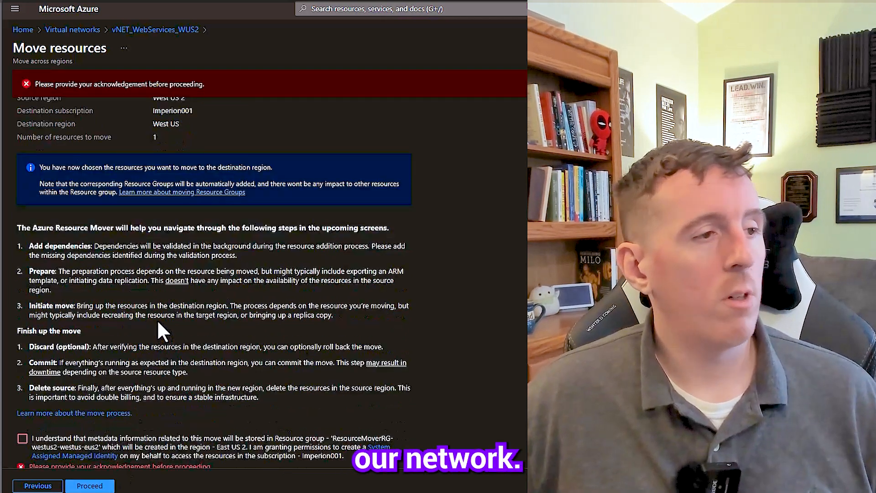
click(22, 438)
scroll(36, 447, down, 1)
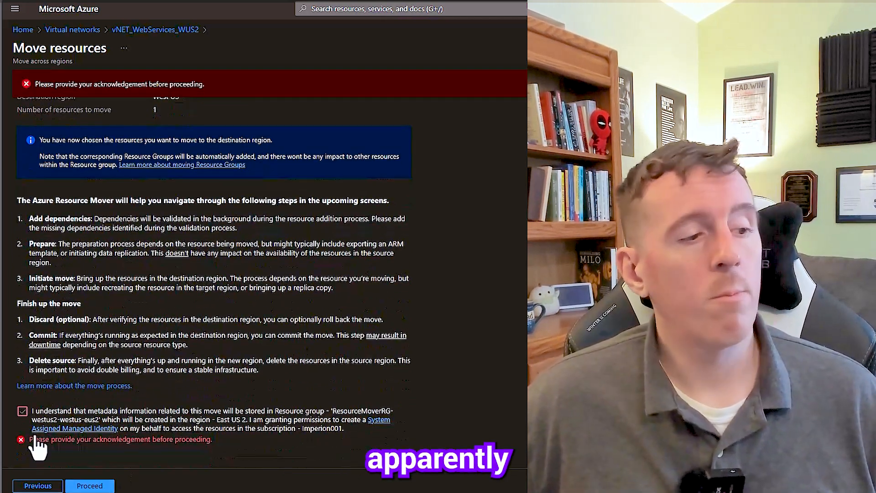
click(22, 412)
click(89, 486)
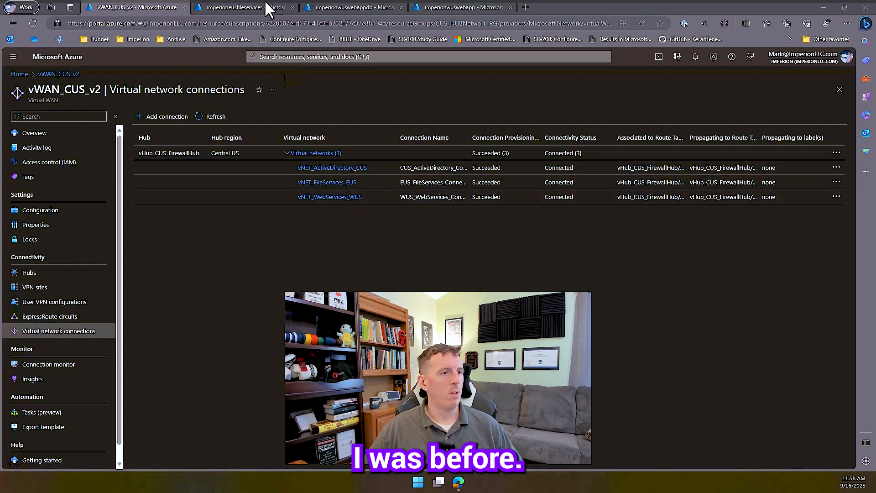
Publish the Microsoft network routing endpoint for the imperioneusfileservices storage account and save its networking settings.
mouse_move(236, 3)
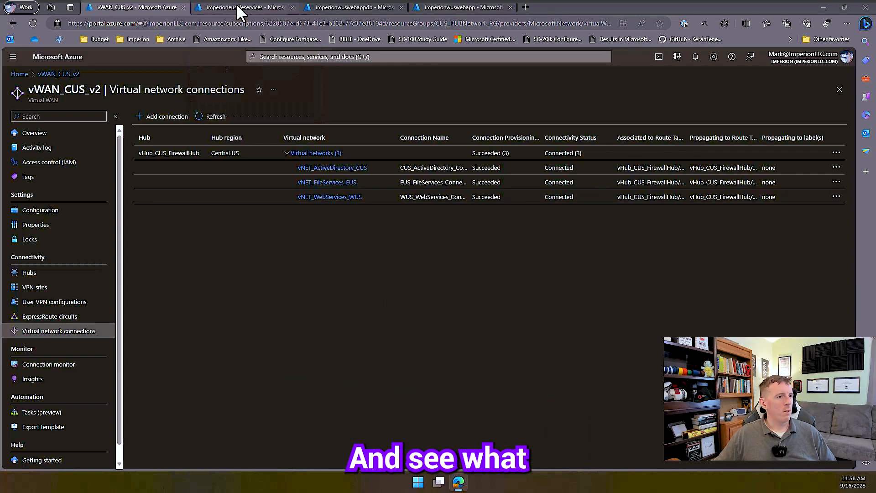
click(236, 7)
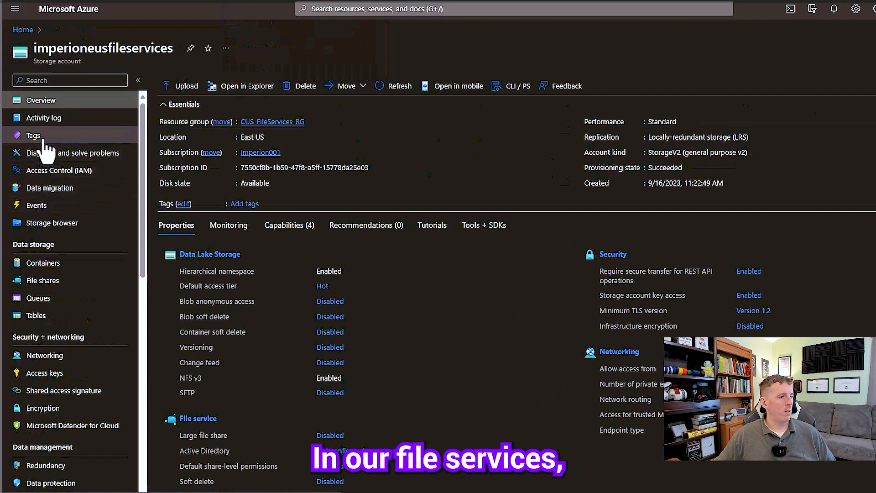
click(53, 360)
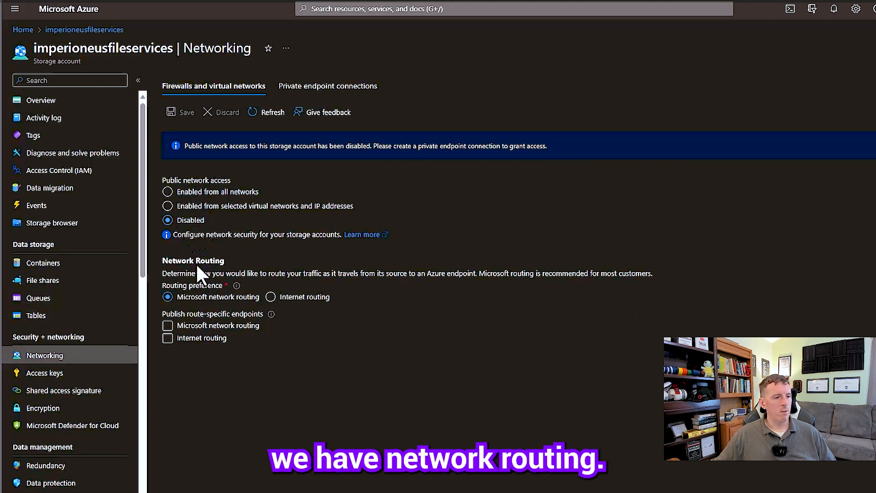
click(220, 326)
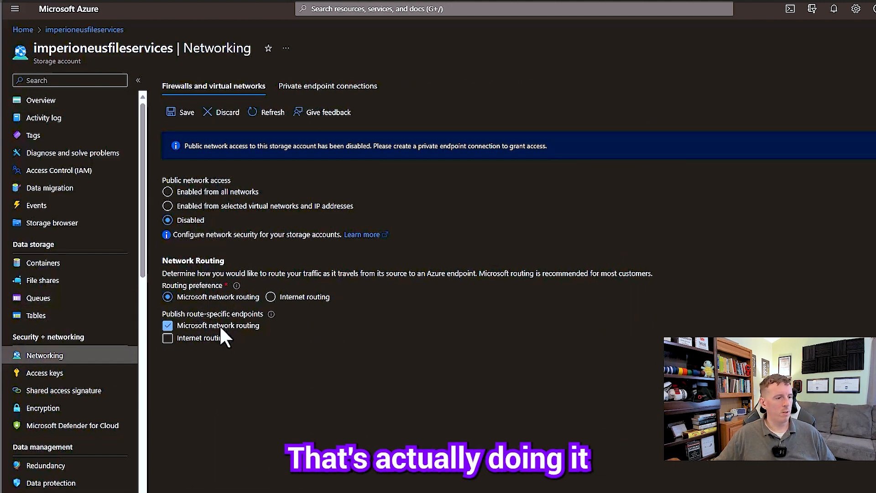
click(185, 114)
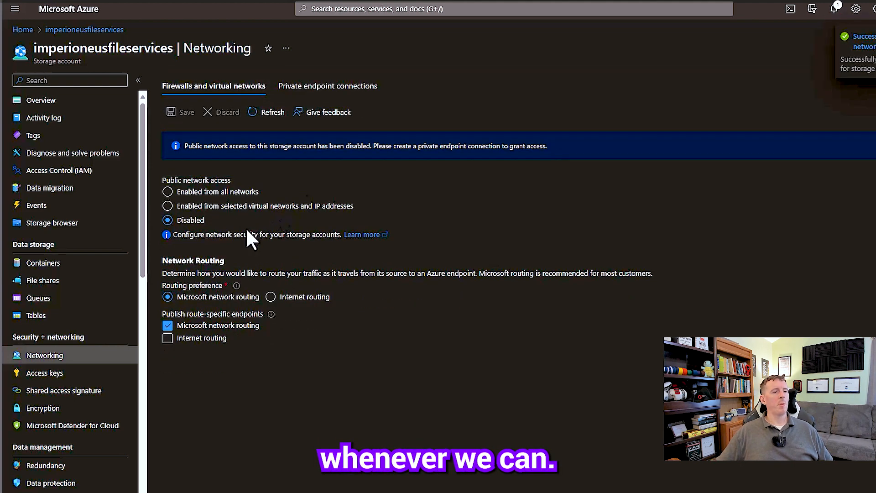
Examine the storage account's private endpoint eusfilservices-prv, its virtual network vNET_FileServices_EUS, and that network's connected devices.
click(287, 88)
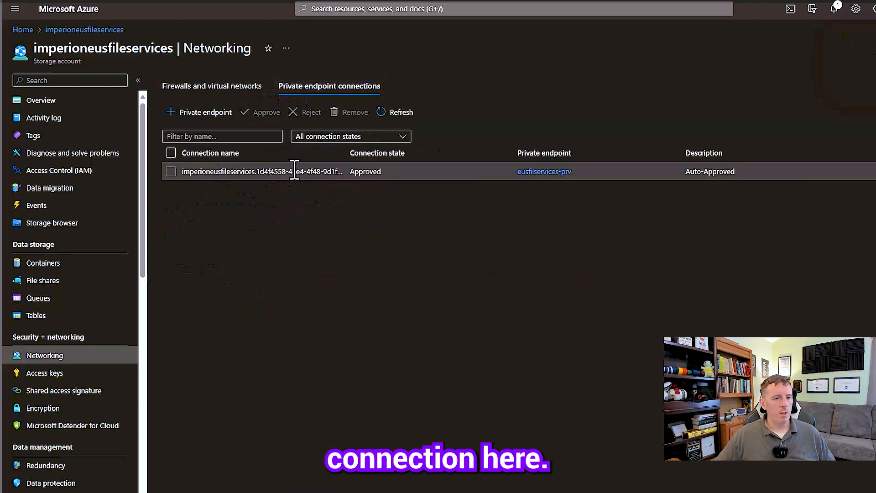
click(543, 172)
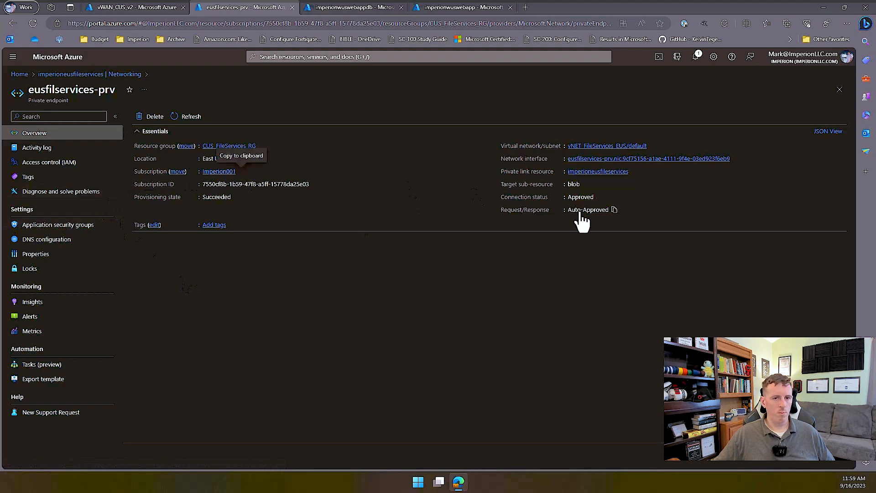
click(598, 146)
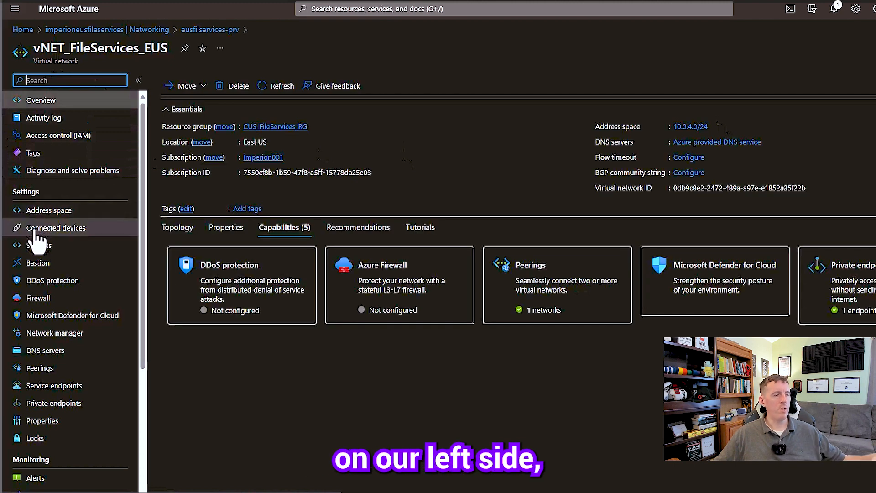
click(36, 231)
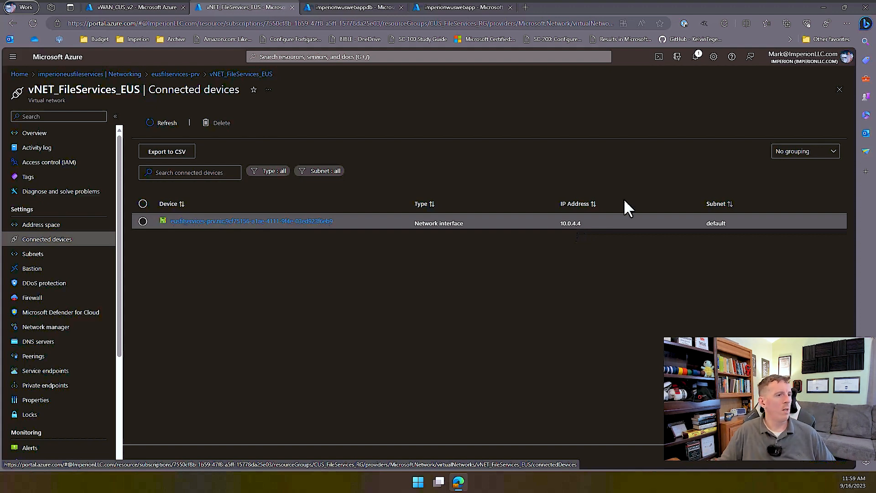
Disable public network access on the imperionwuswebappdb SQL server and save the change.
click(322, 8)
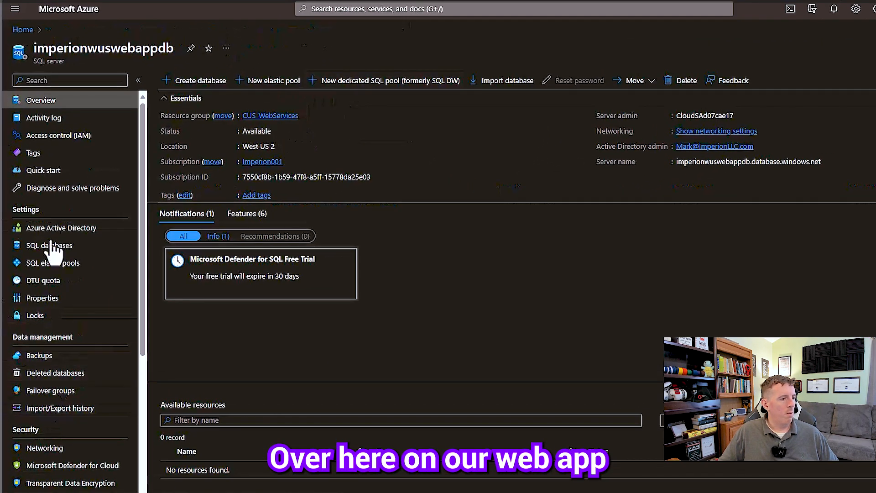
scroll(64, 352, down, 4)
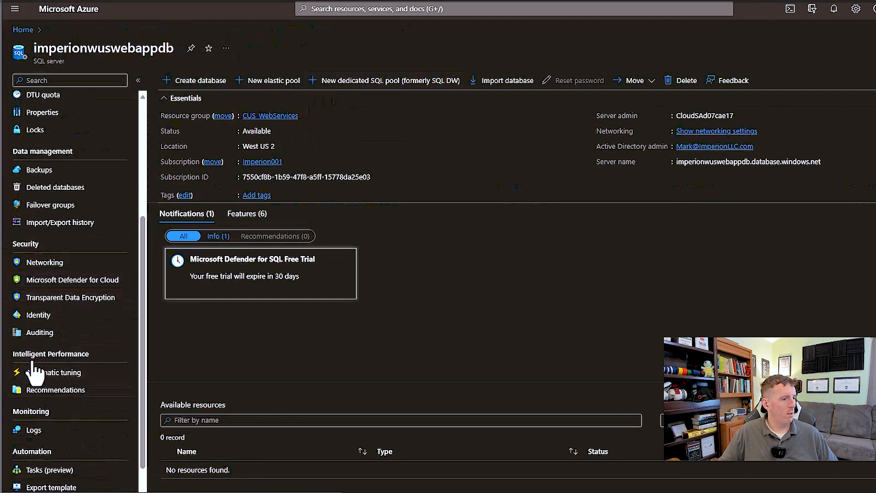
click(37, 264)
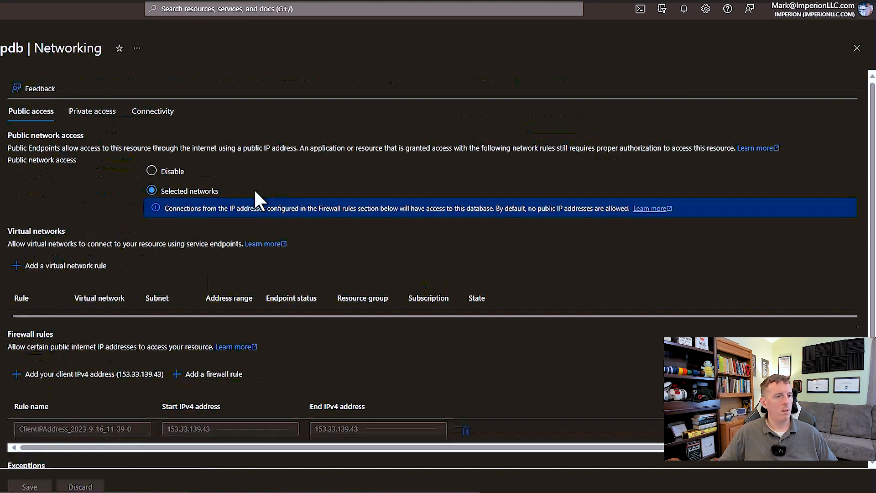
click(154, 171)
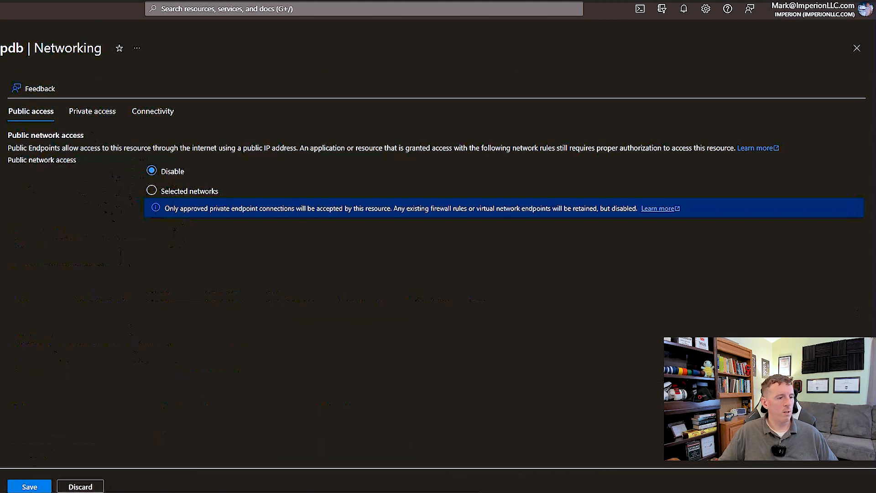
click(29, 487)
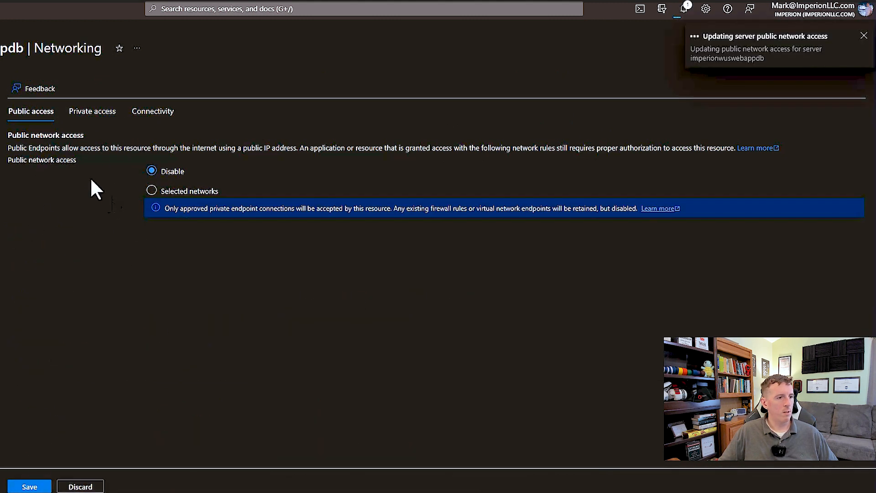
Examine the SQL server's private endpoint imperionwebappdb-prv, its virtual network vNET_WebServices_WUS, and that network's connected devices.
click(98, 117)
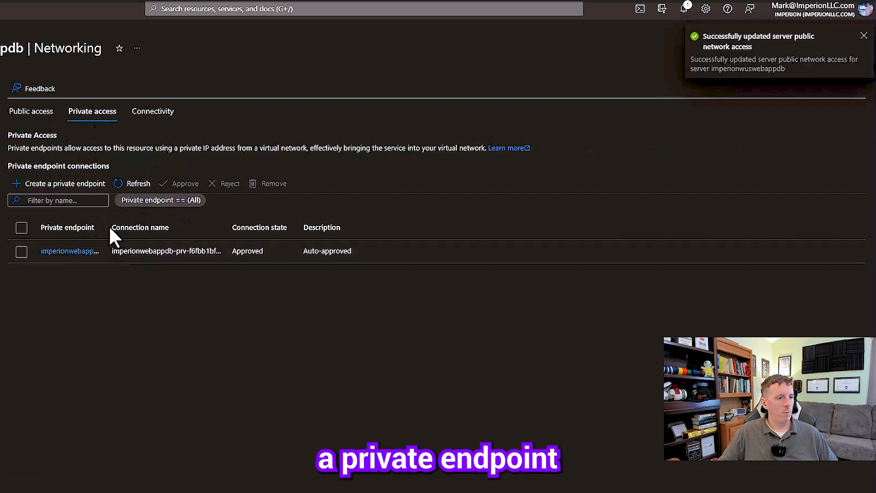
drag(105, 227, 159, 227)
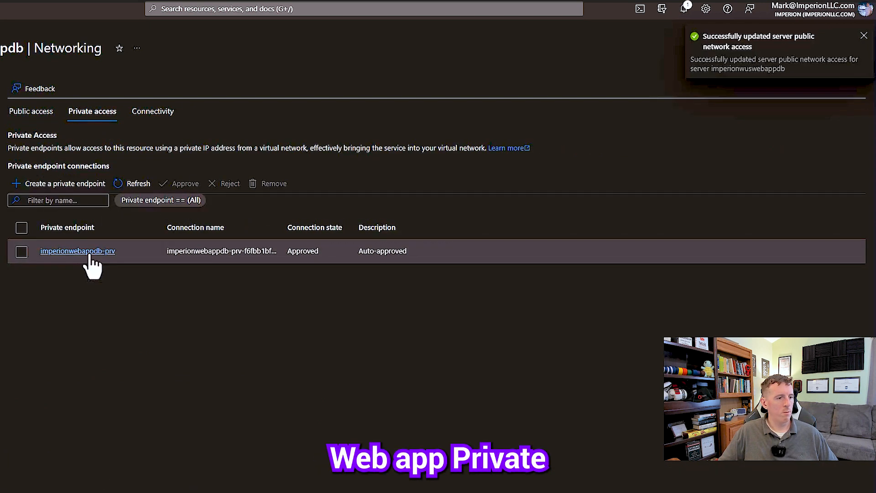
click(107, 252)
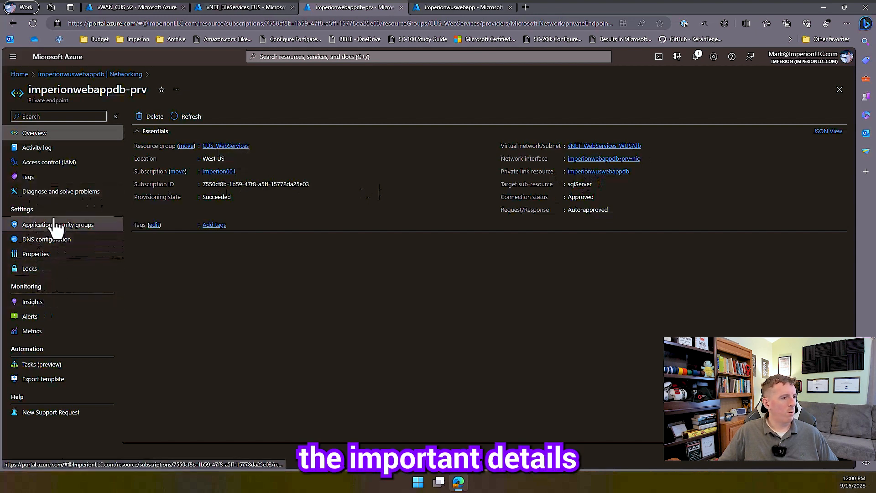
click(635, 147)
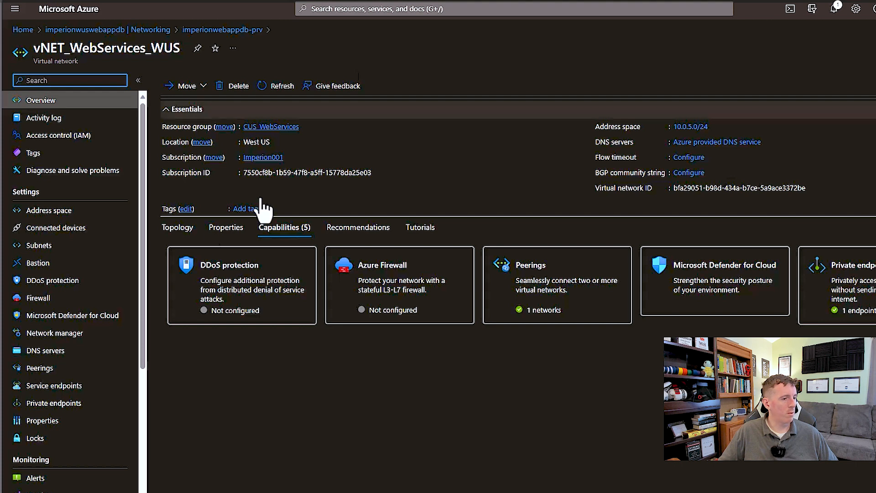
click(73, 228)
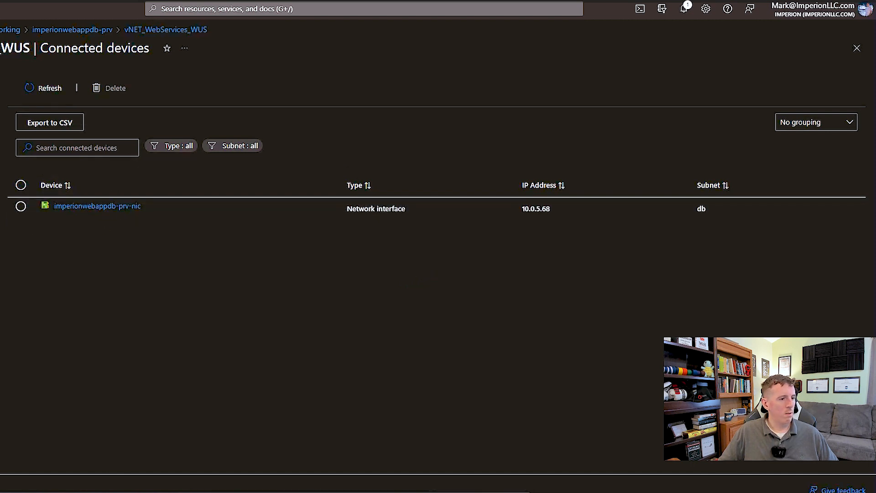
drag(1, 256, 83, 277)
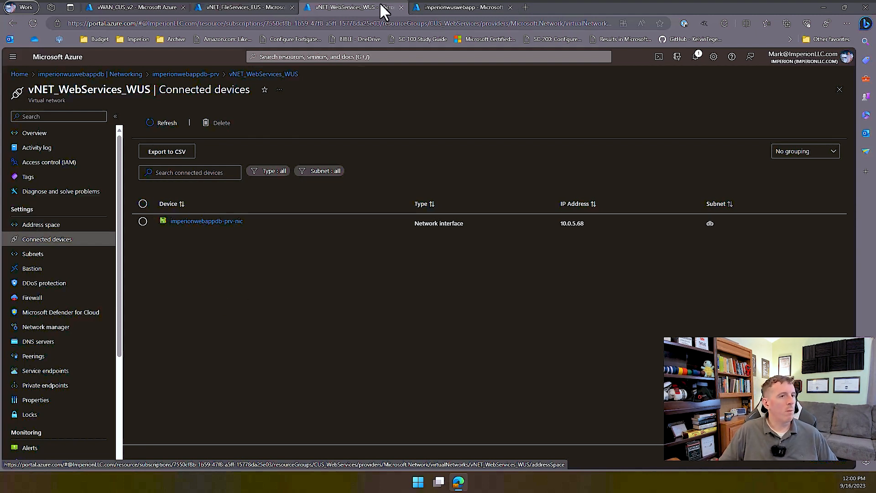
Return from the vNET_WebServices_WUS connected devices to the imperionwuswebappdb server's networking page.
click(454, 7)
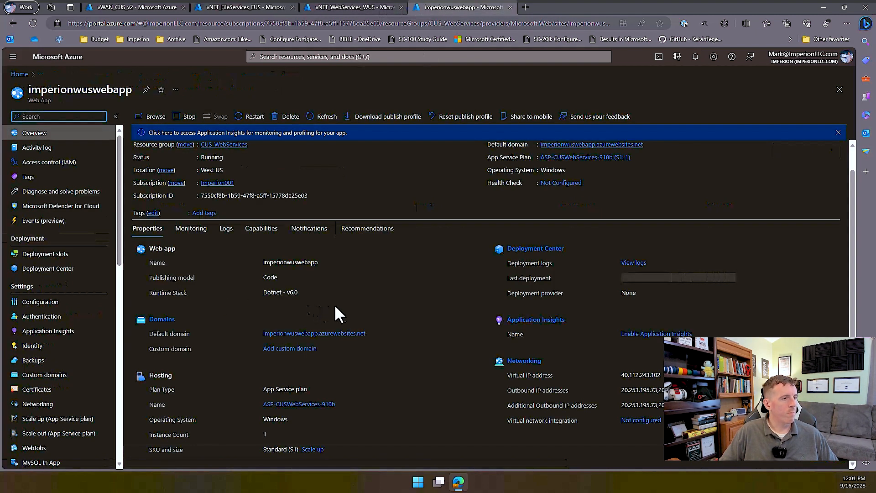
click(352, 7)
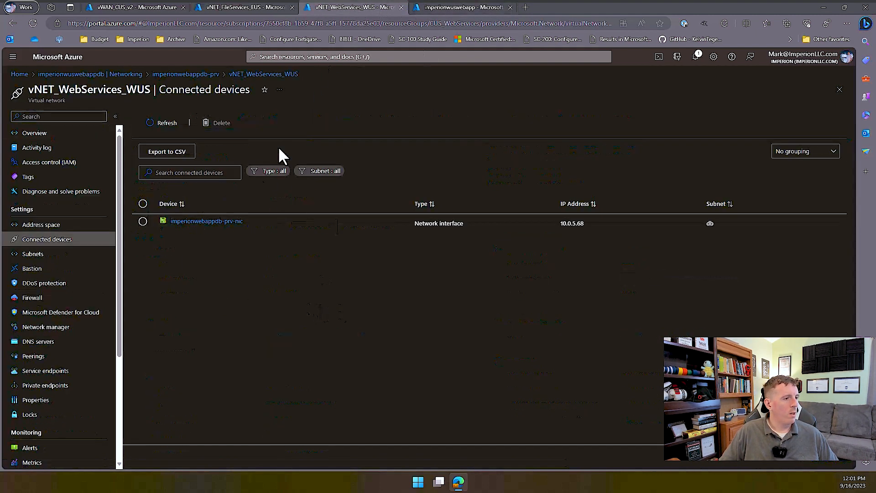
click(13, 23)
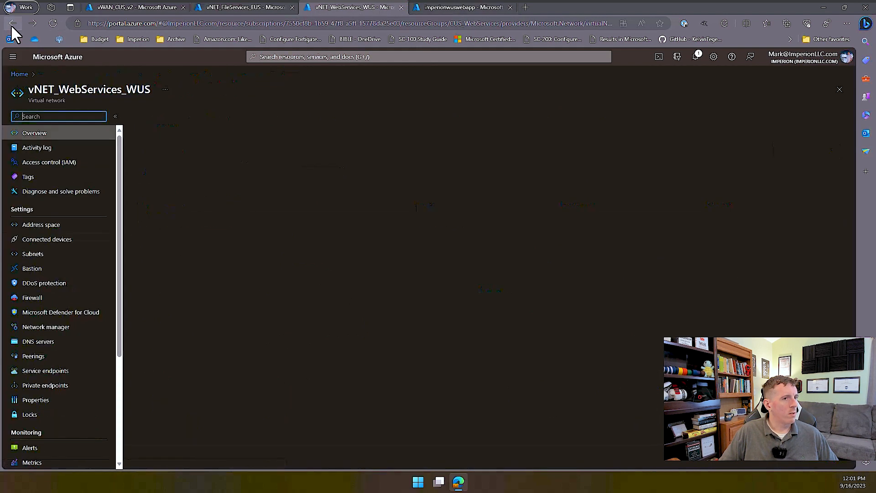
click(13, 24)
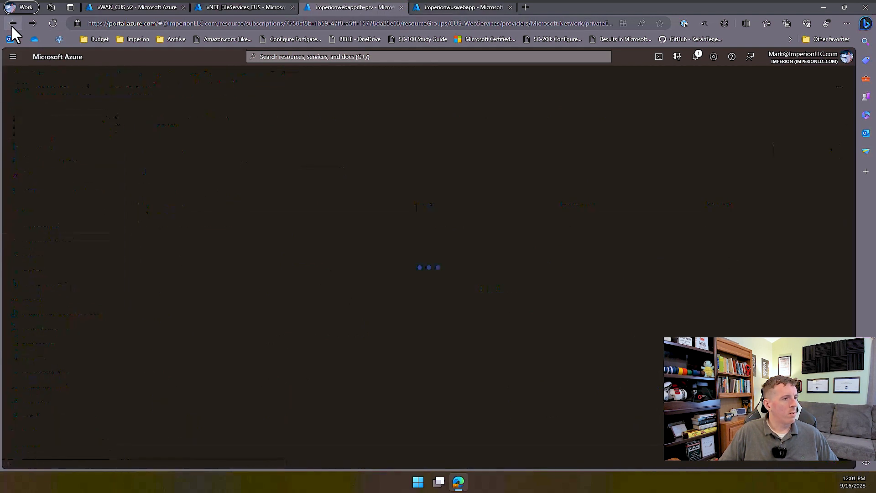
click(13, 24)
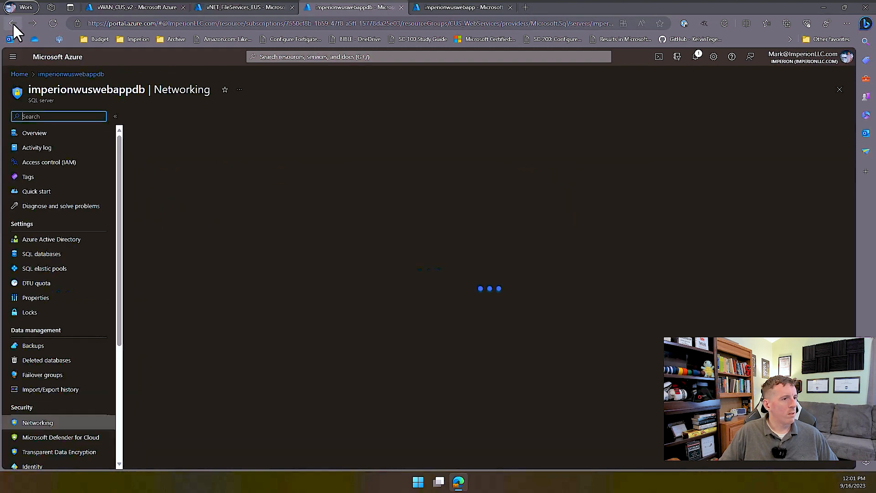
Turn off public access in the access restrictions of the imperionwuswebapp web app, save, and confirm the denial.
click(466, 8)
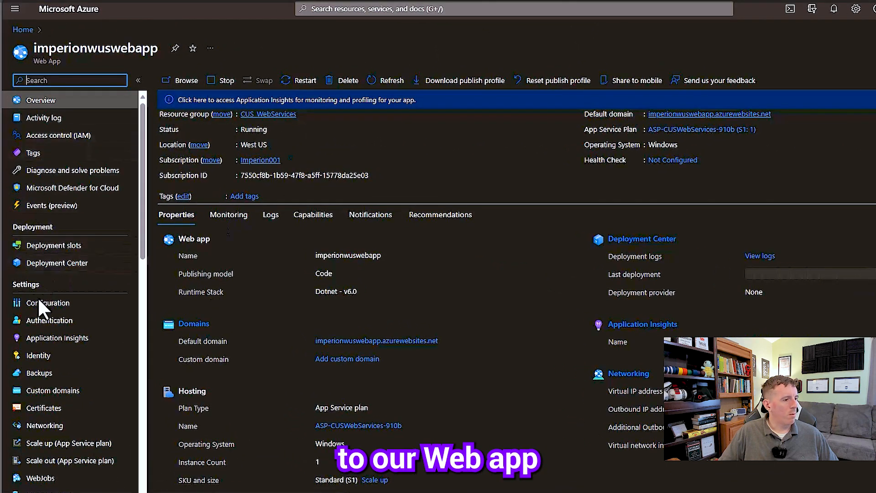
click(43, 426)
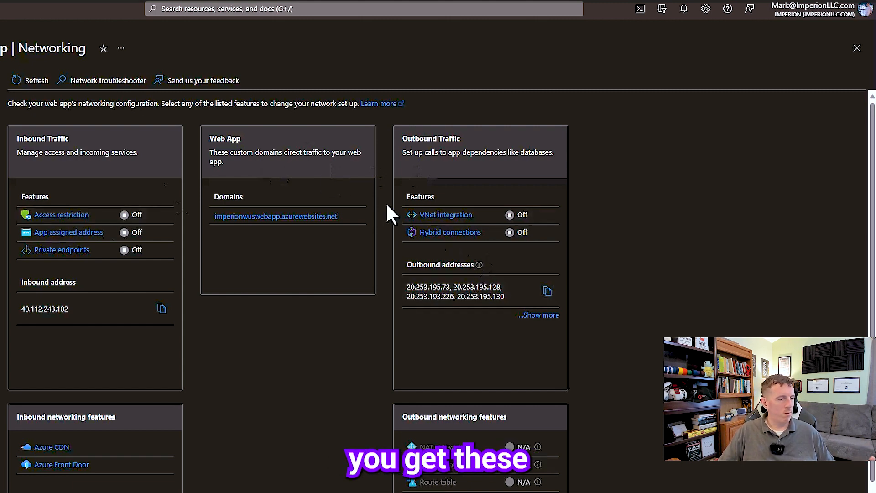
scroll(377, 228, down, 1)
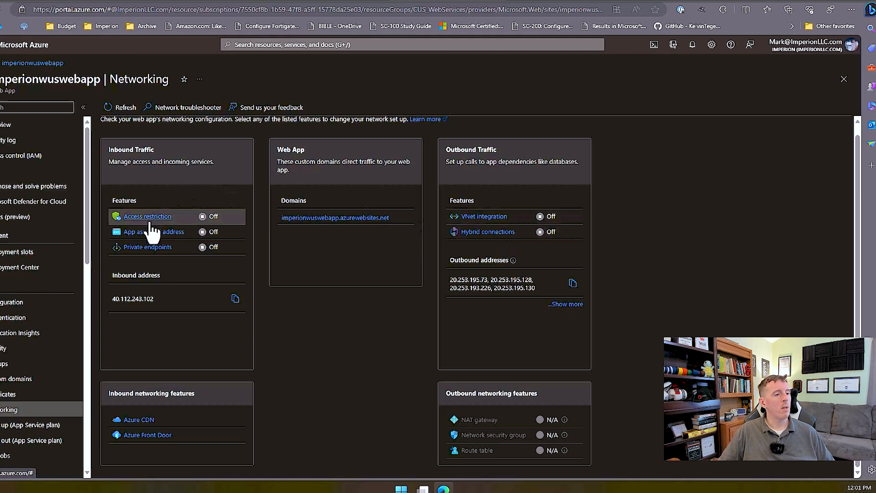
click(151, 223)
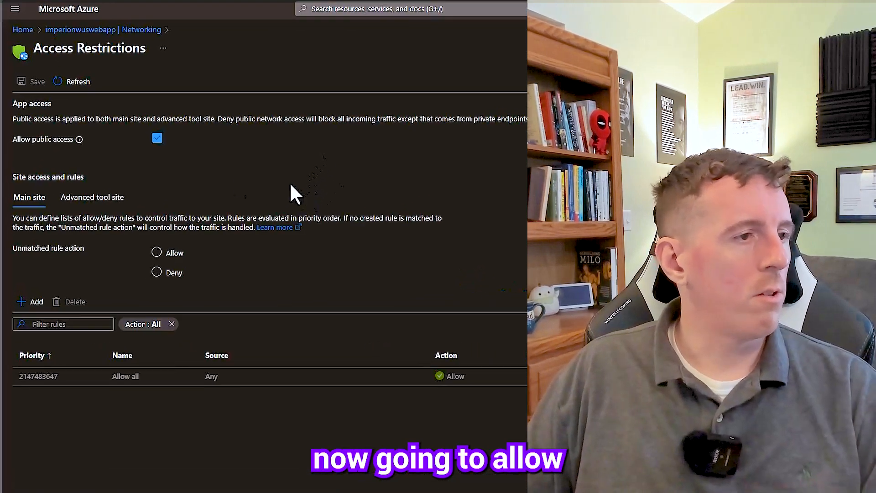
click(157, 138)
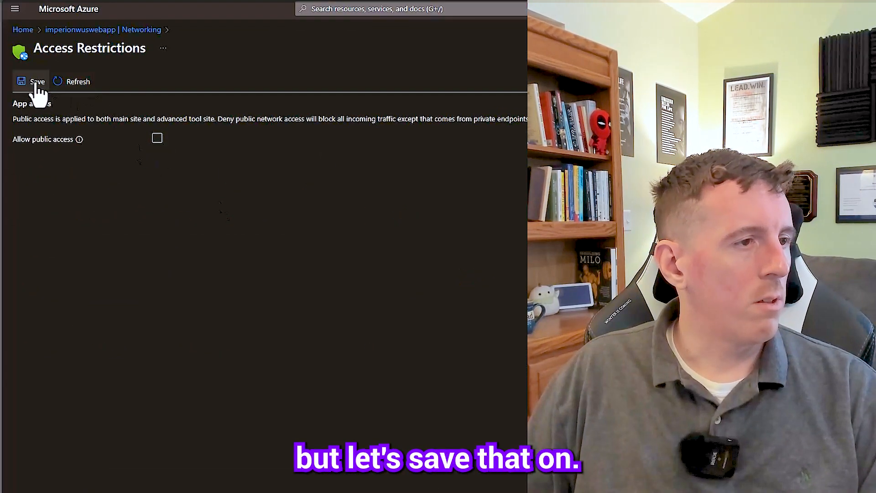
click(36, 82)
click(49, 165)
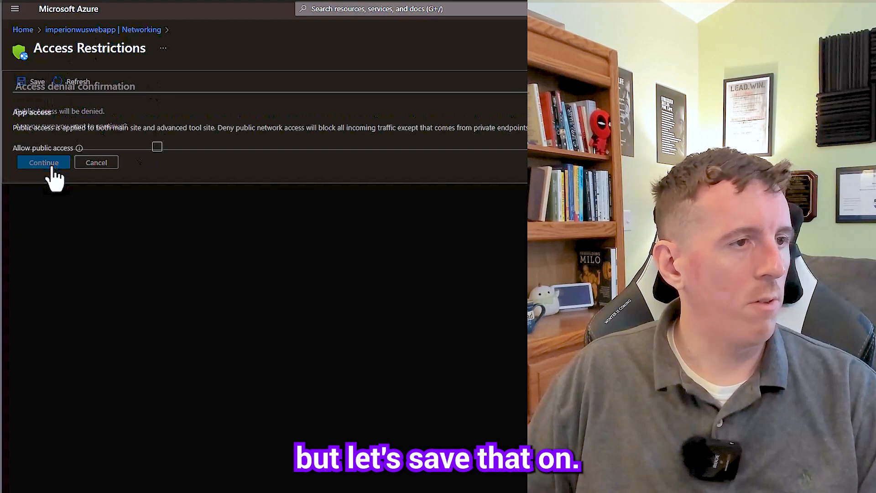
Add a private endpoint named imperionwebapp-prv to the web app in the web subnet of vNET_WebServices_WUS, without private DNS zone integration.
click(86, 29)
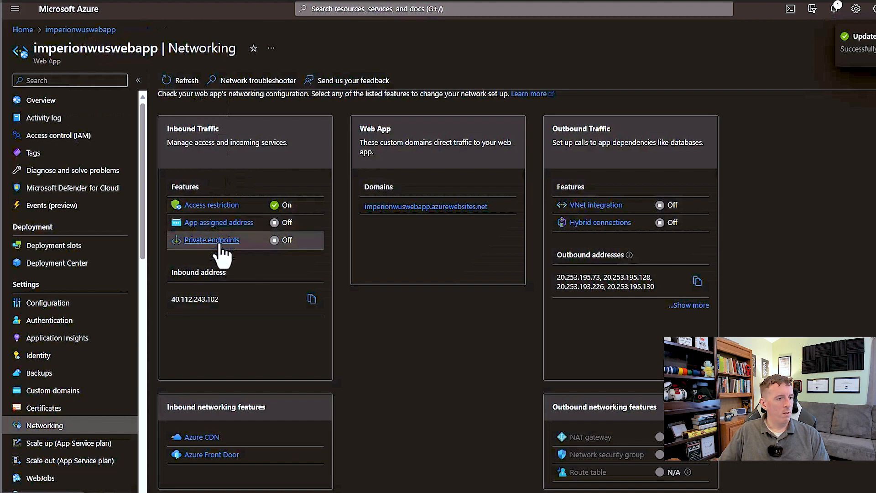
click(214, 241)
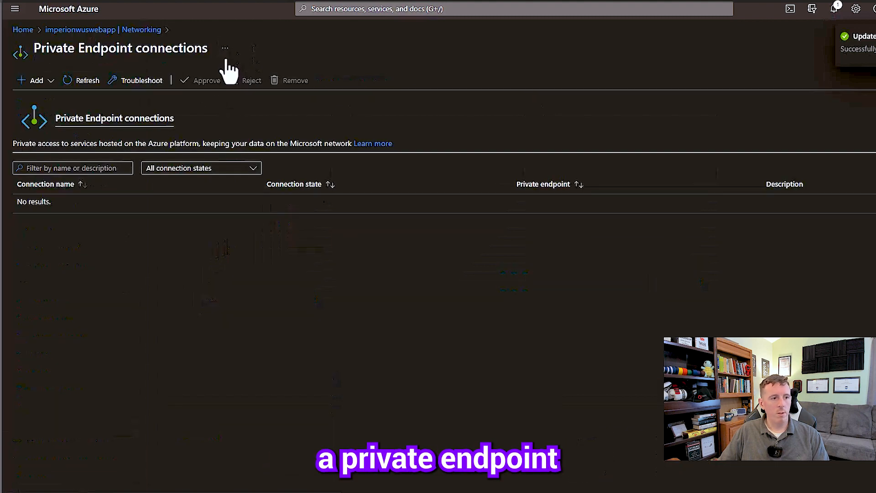
click(34, 81)
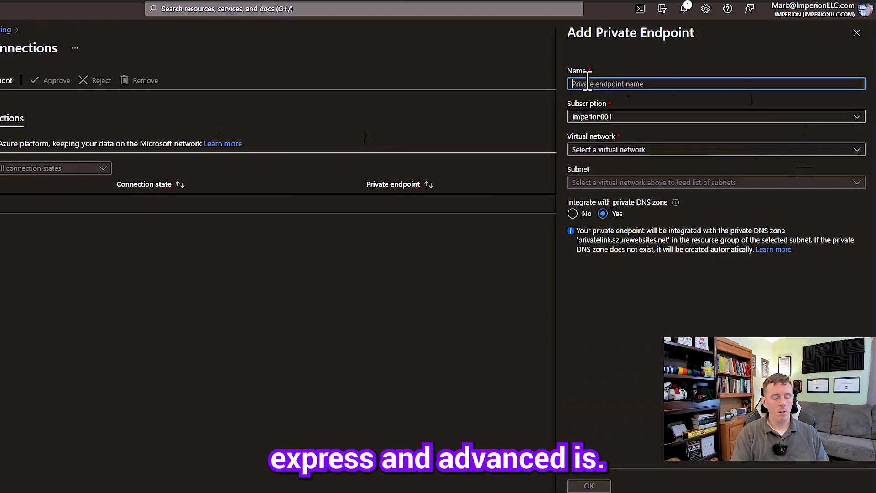
text(imperionwebapp-prv)
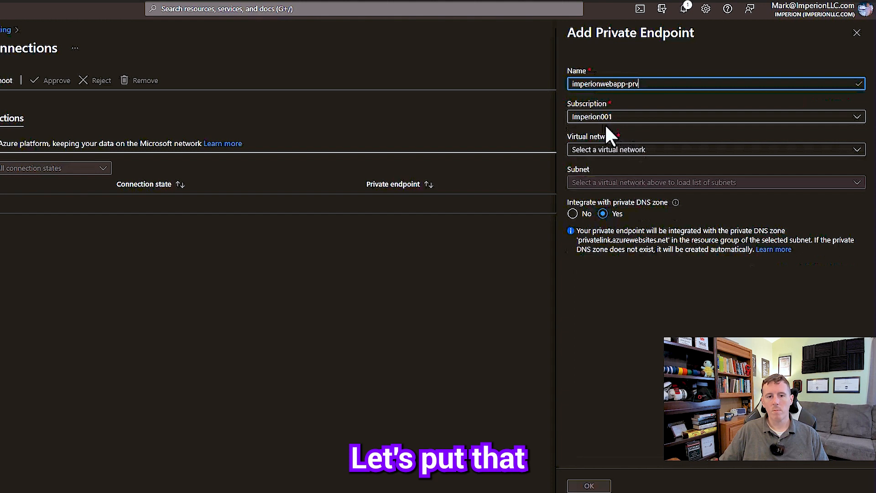
click(594, 150)
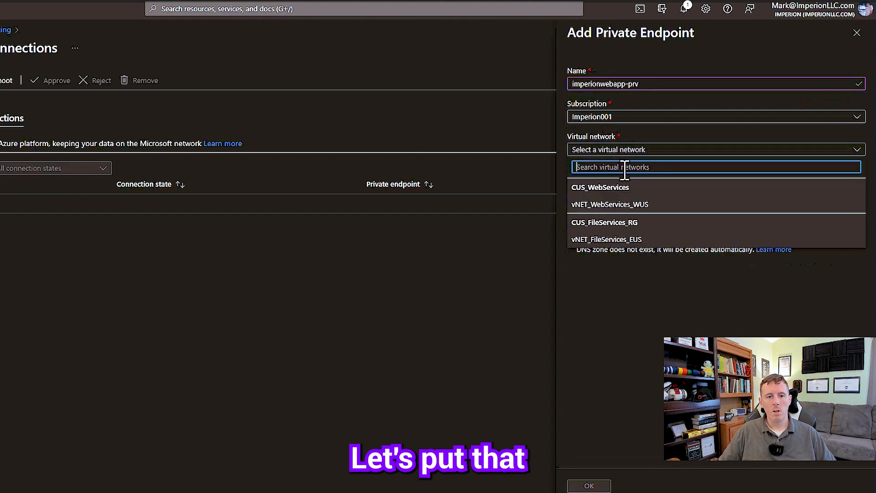
click(612, 206)
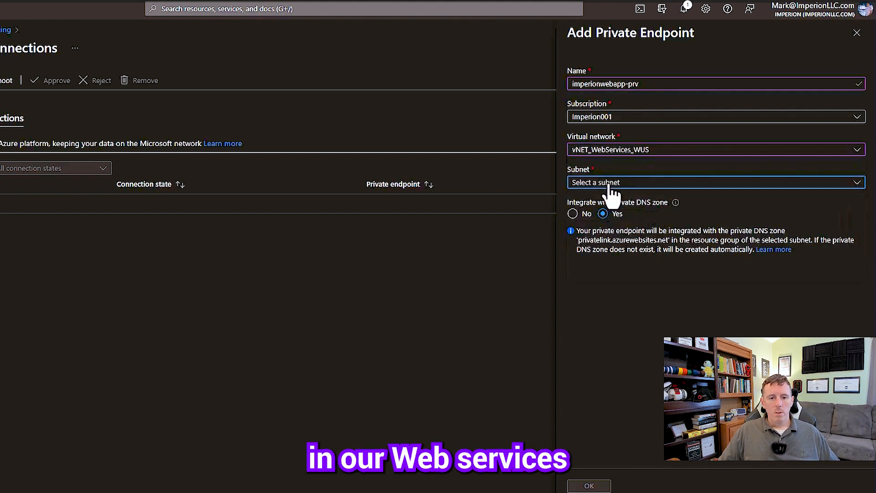
click(610, 184)
click(579, 237)
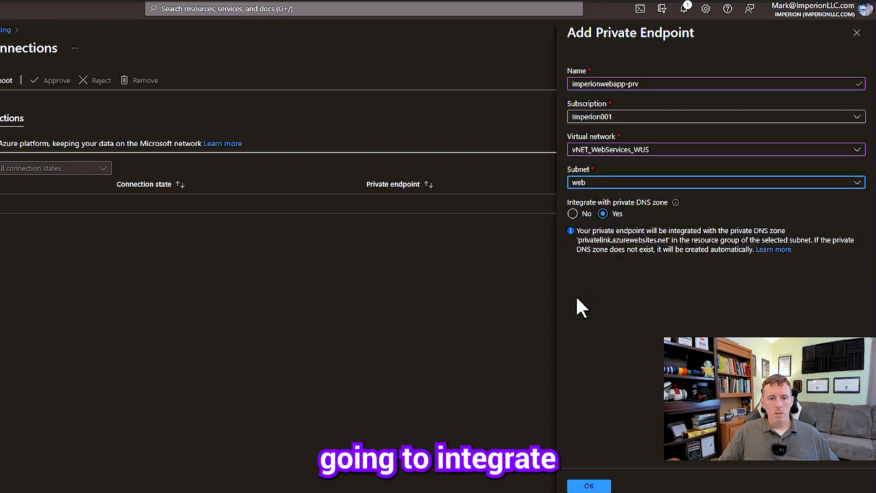
click(574, 214)
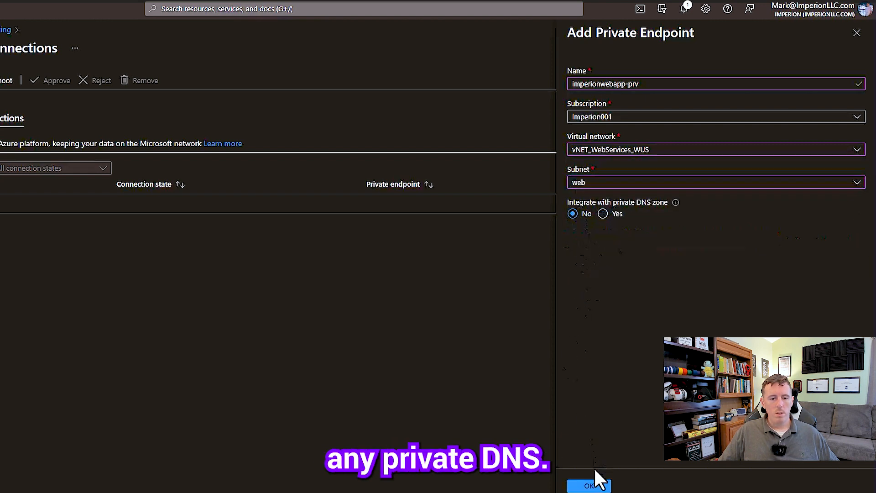
click(586, 487)
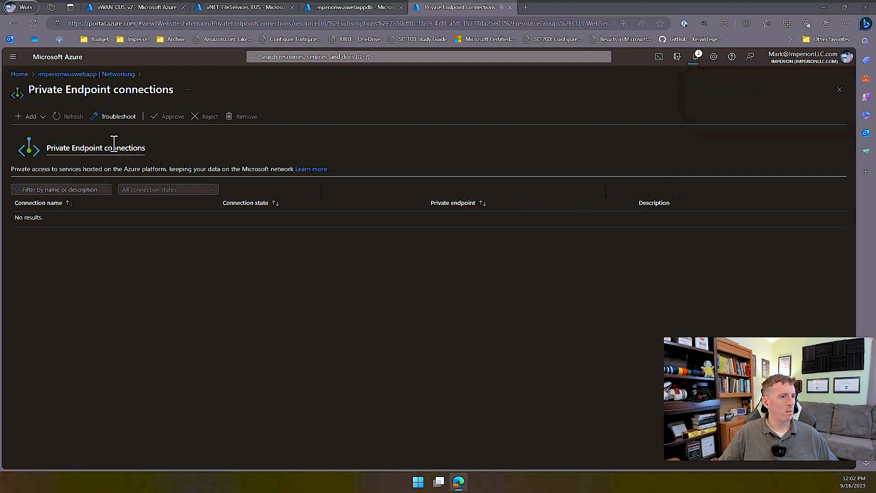
Check the portal notifications for the private endpoint deployment and open a PowerShell terminal.
click(695, 57)
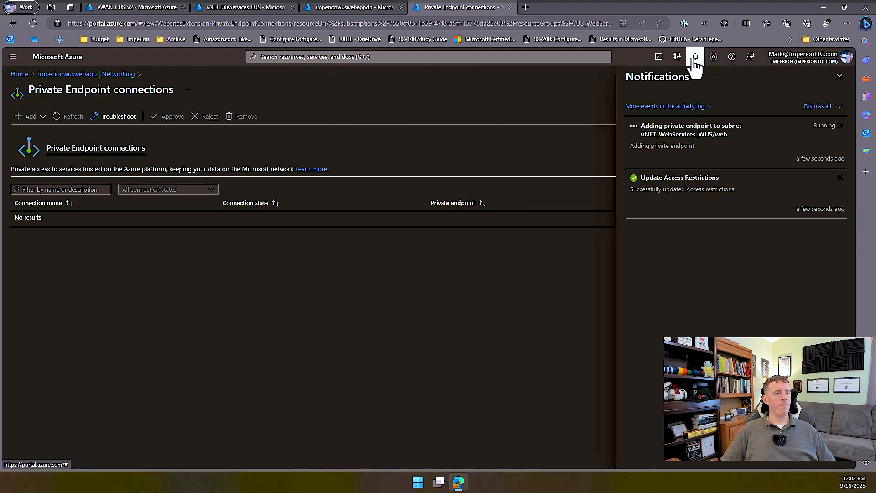
click(418, 482)
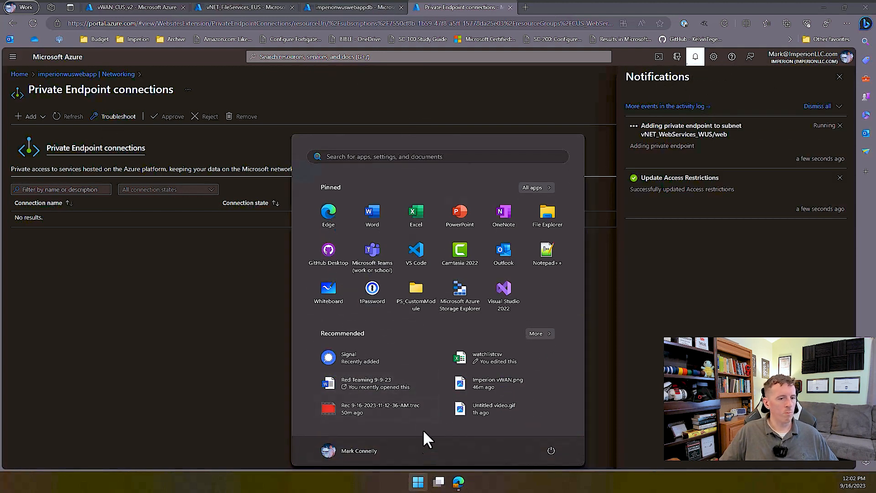
right_click(417, 480)
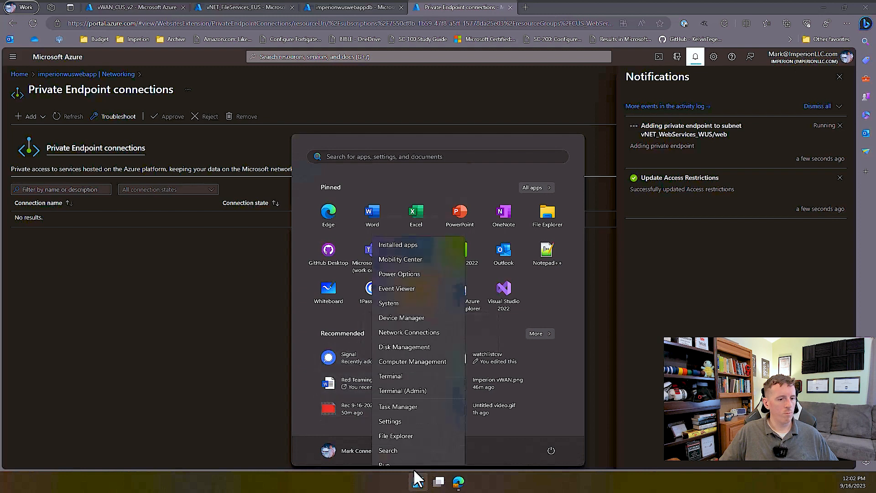
click(397, 336)
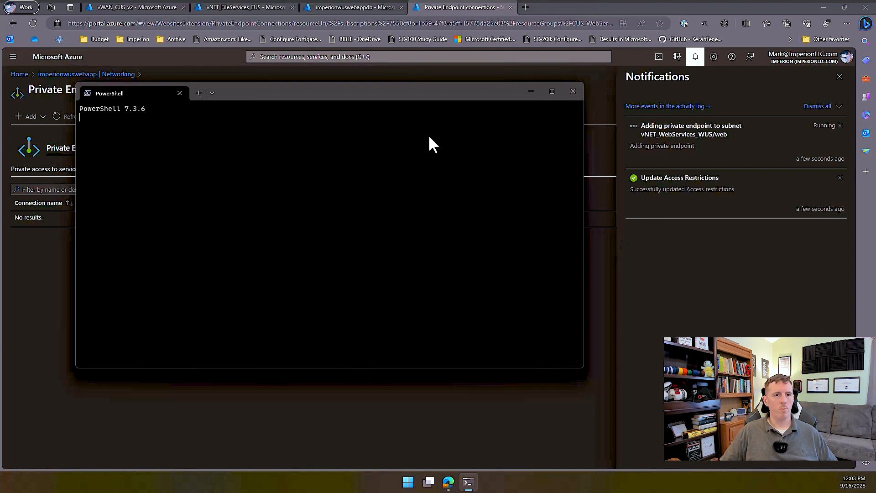
Switch back to the Azure portal in the browser, dismiss the notifications, and return to the web app's networking page.
click(523, 7)
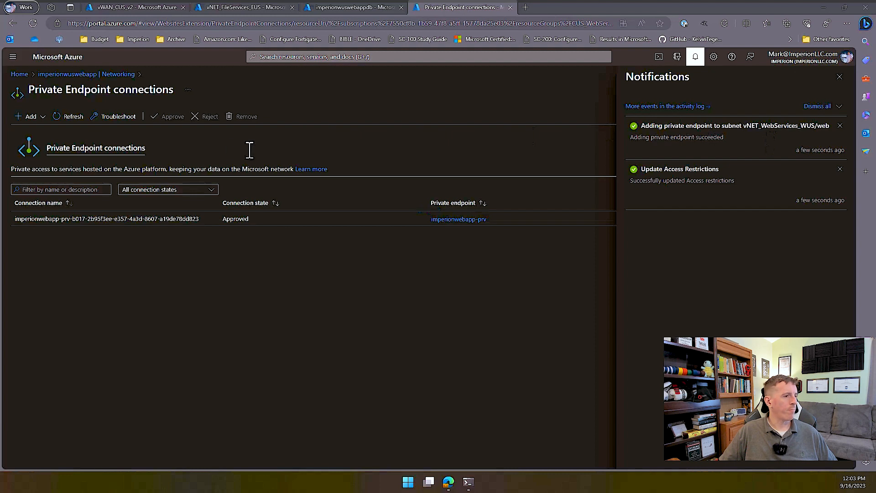
click(840, 76)
click(102, 76)
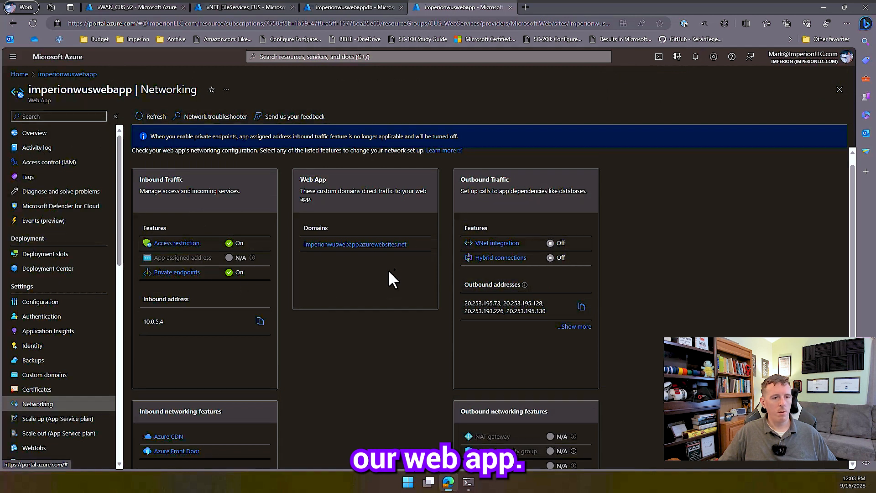
Add outbound VNet integration to the web app using vNET_WebServices_WUS (West US) and its existing ai subnet.
click(483, 246)
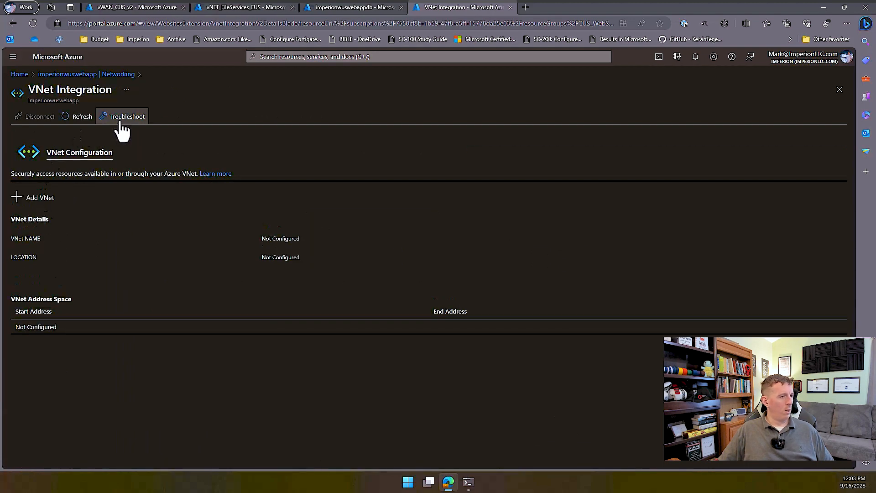
click(38, 203)
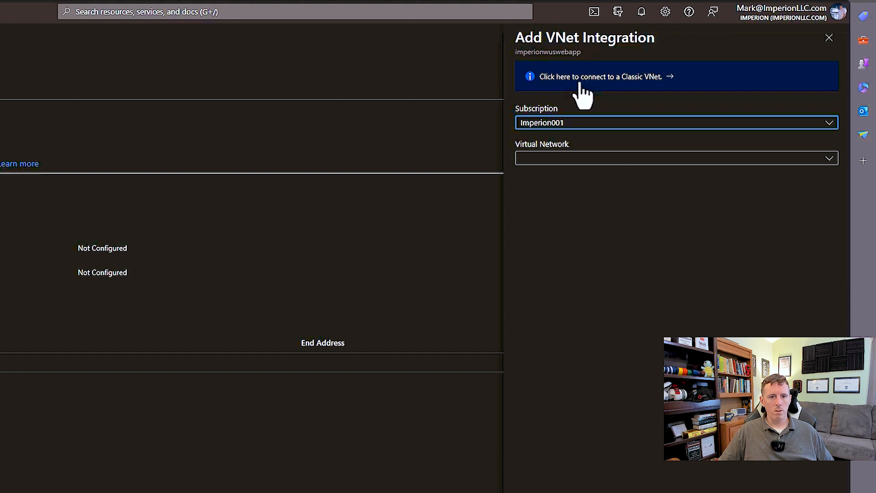
click(559, 160)
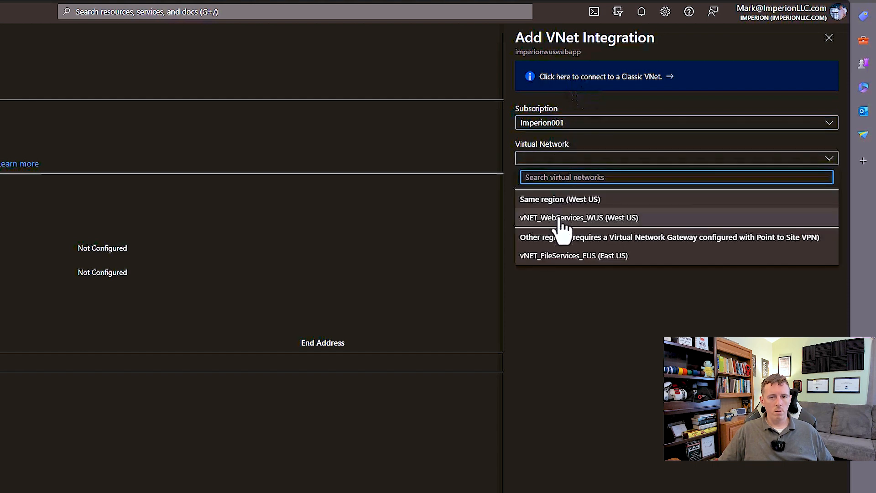
click(561, 219)
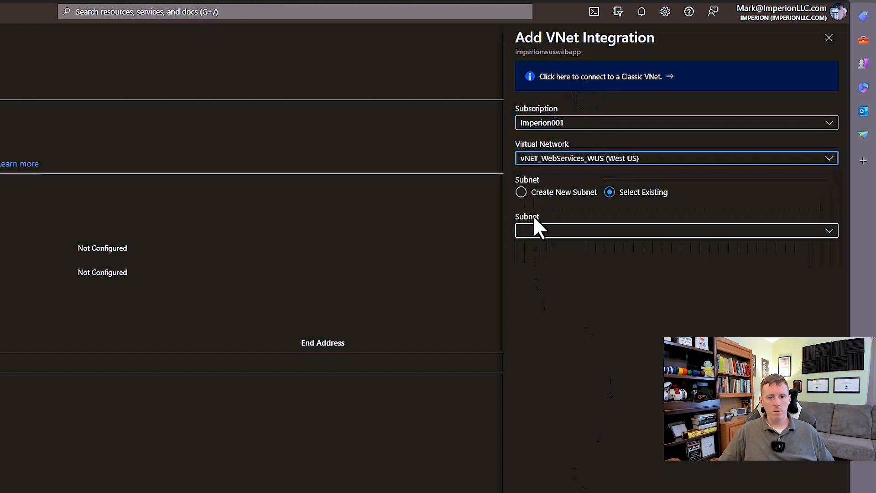
click(555, 232)
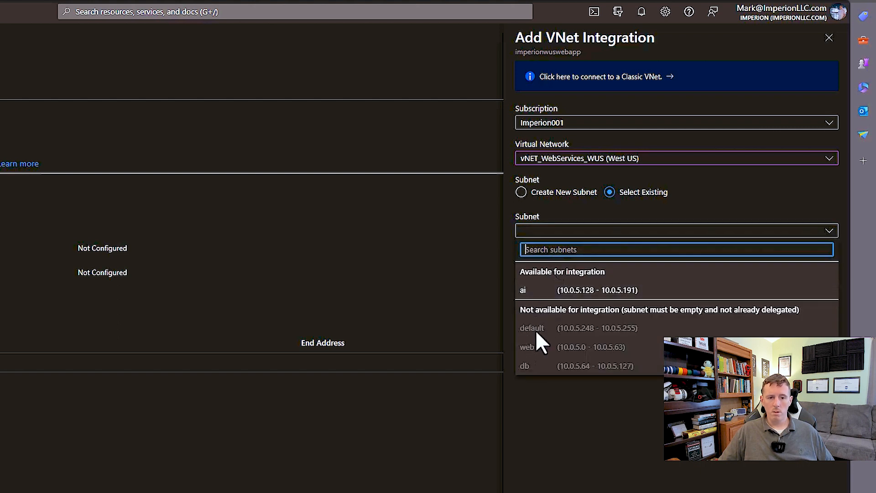
click(540, 295)
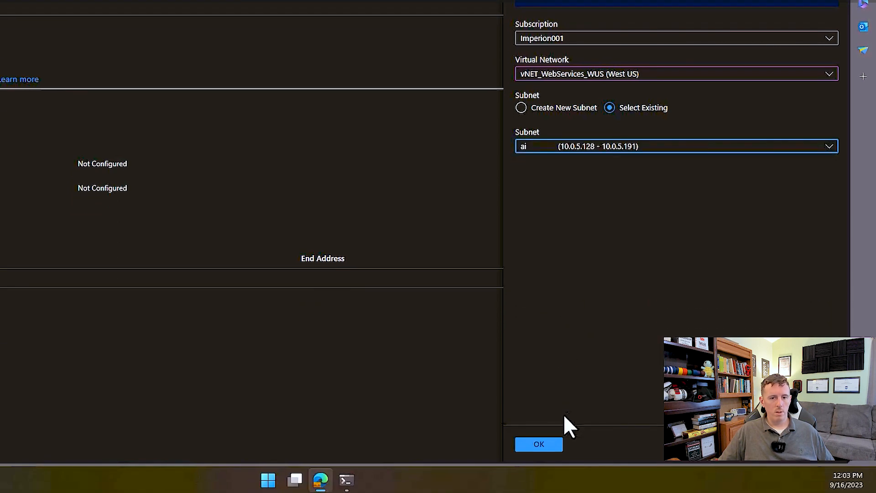
click(537, 445)
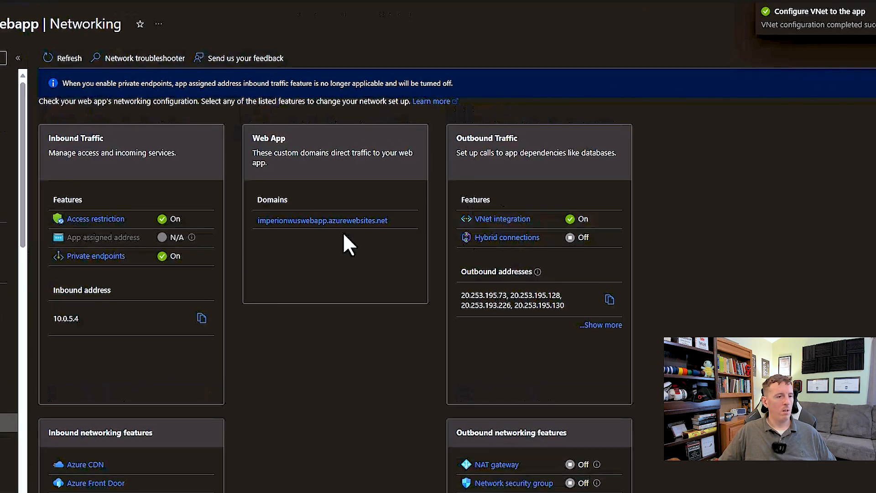
Look up the web app's inbound address and run Test-NetConnection in PowerShell against 10.0.5.4 on port 443.
scroll(343, 232, down, 1)
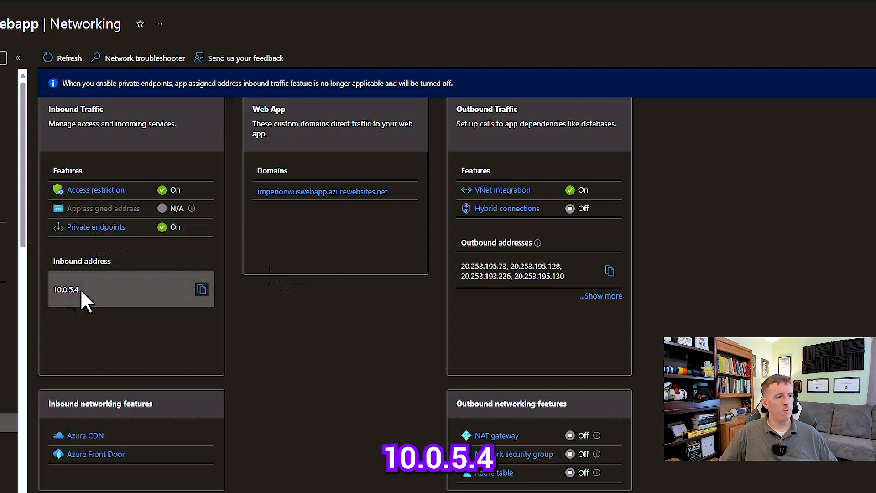
drag(81, 291, 43, 292)
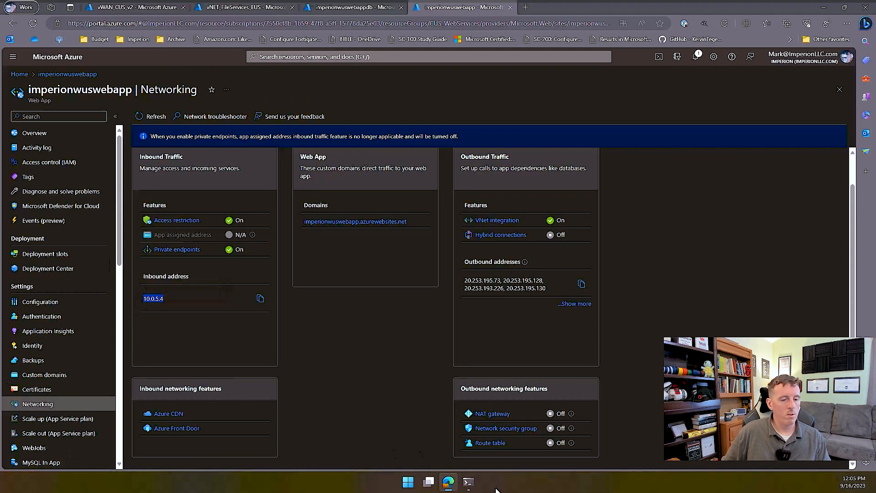
click(472, 481)
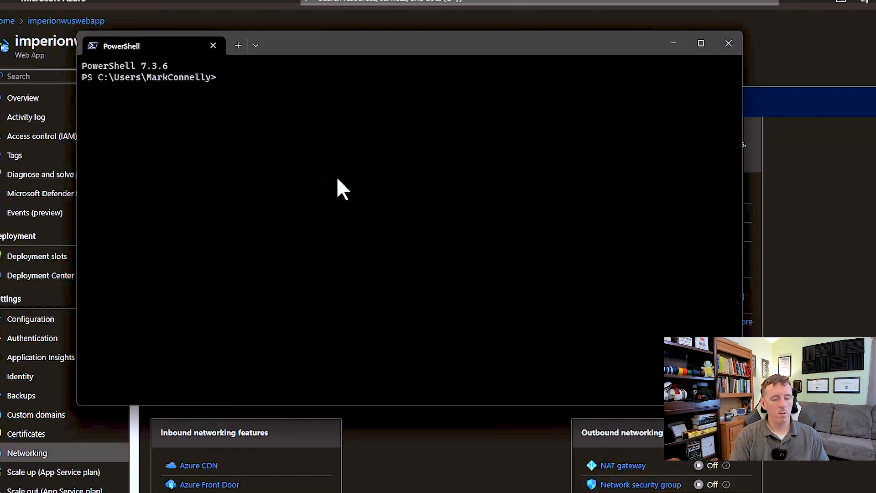
text(Test-N)
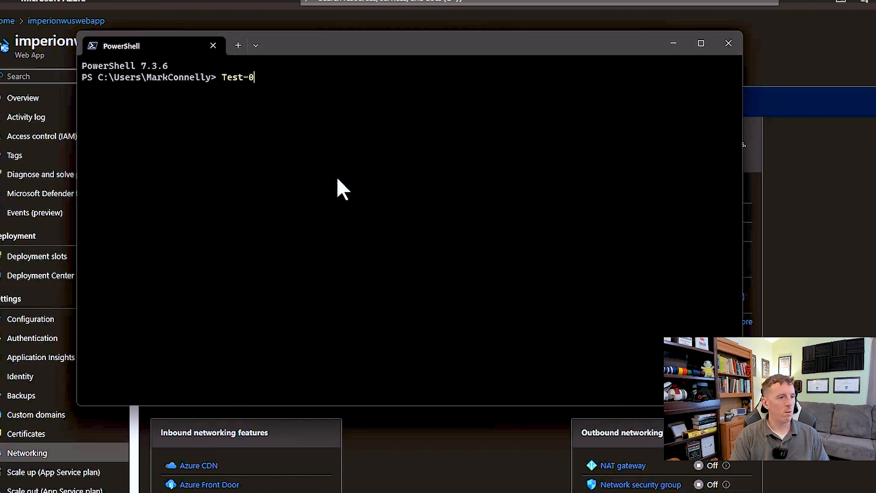
text(etConne)
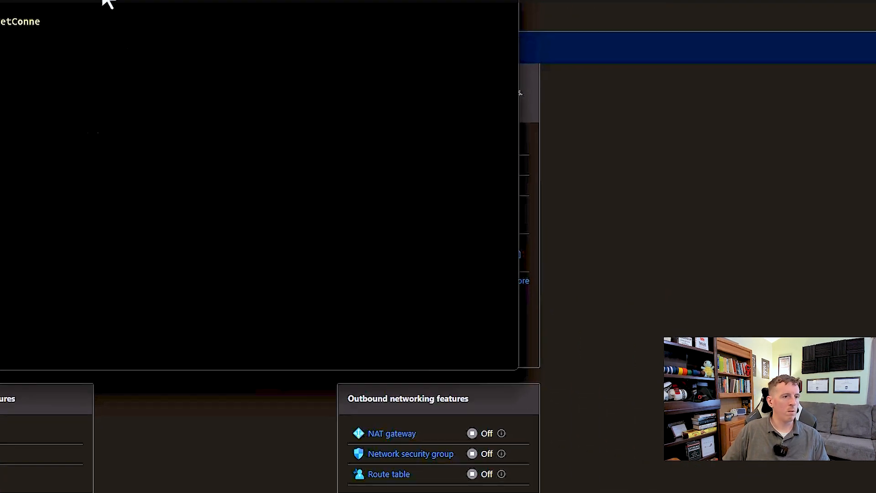
drag(101, 0, 430, 45)
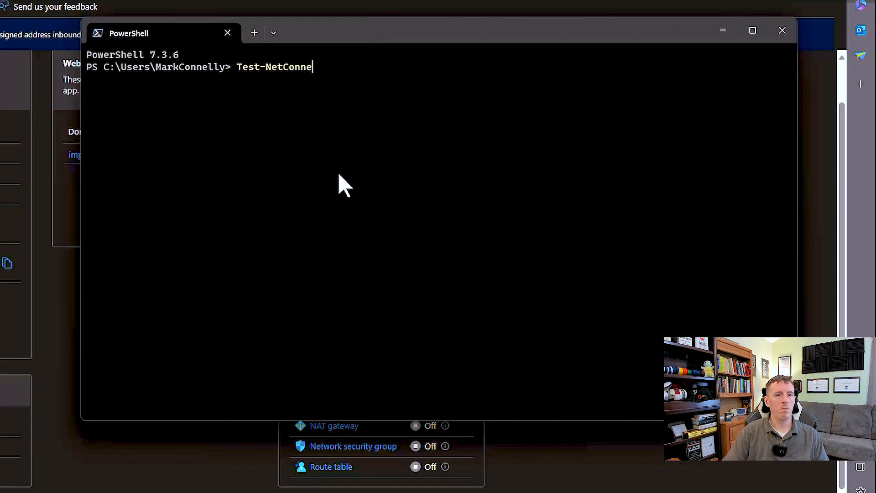
key(Tab)
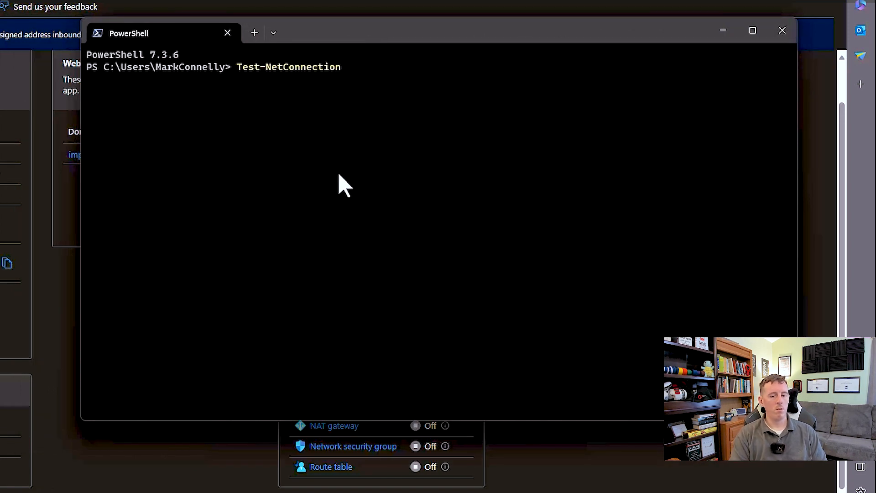
text(10.0.5.4)
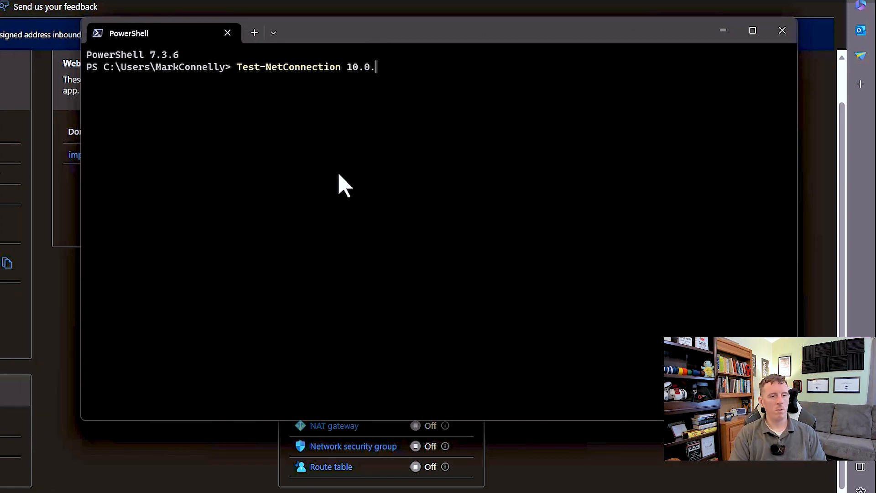
text( -port 443)
key(Return)
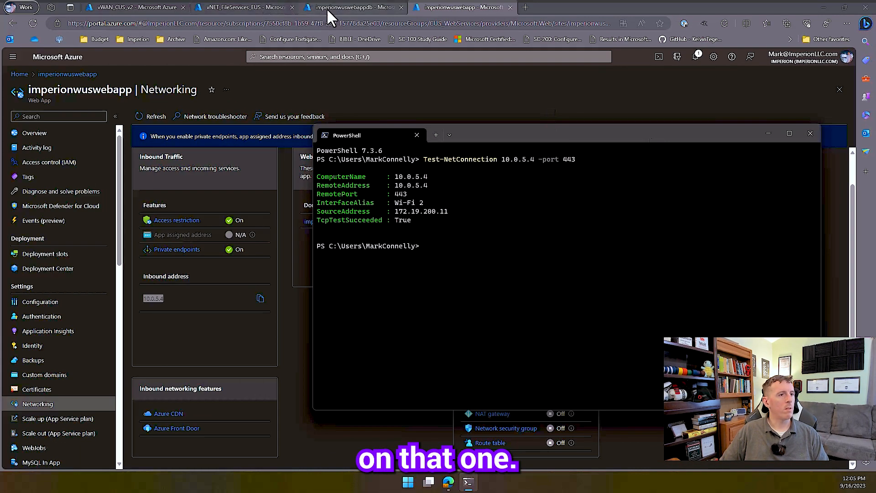
Look up the connected device's IP address in vNET_FileServices_EUS and run Test-NetConnection in PowerShell against 10.0.4.4 on port 445.
click(254, 8)
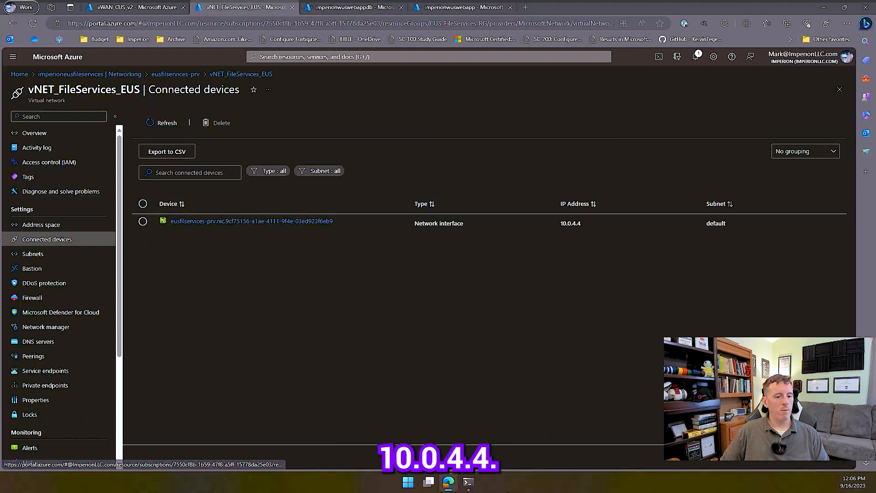
click(468, 482)
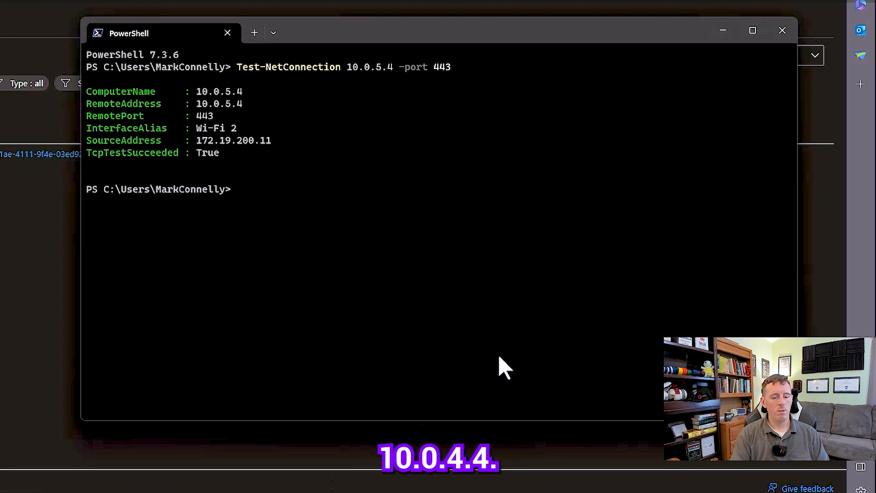
text(T)
key(BackSpace)
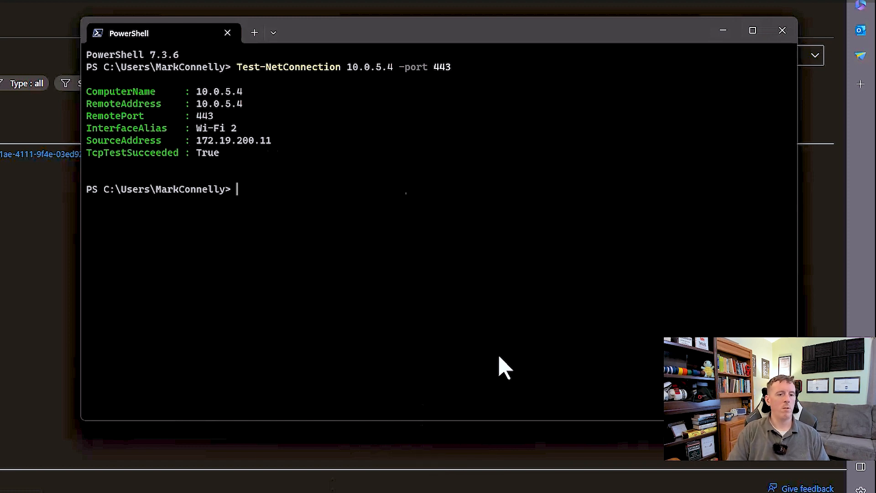
key(Up)
key(Left)
key(Left)
key(Left)
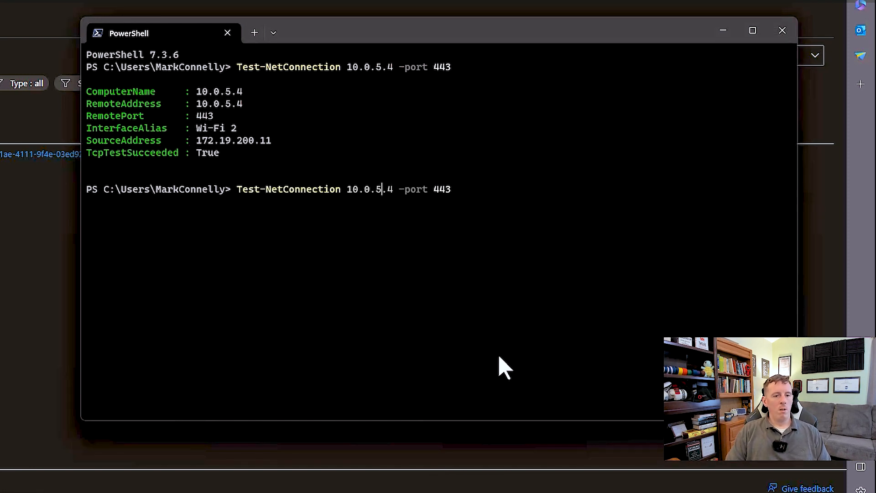
key(Delete)
key(Delete)
text(4.)
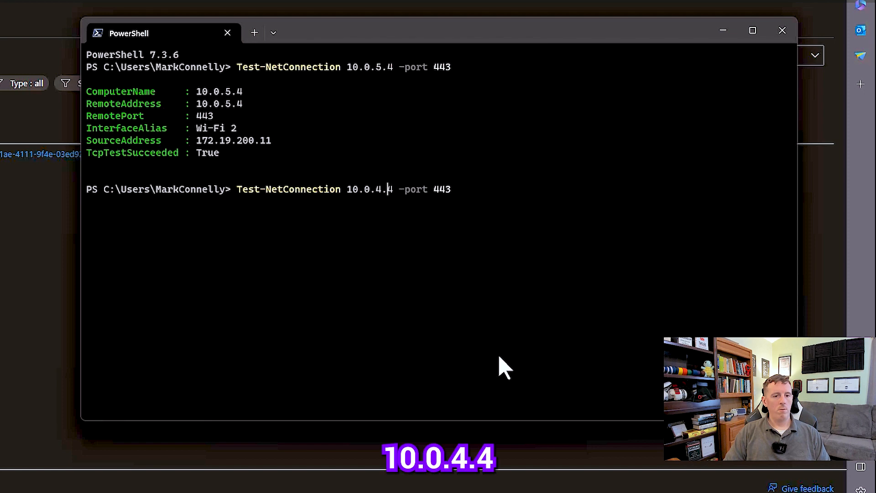
key(End)
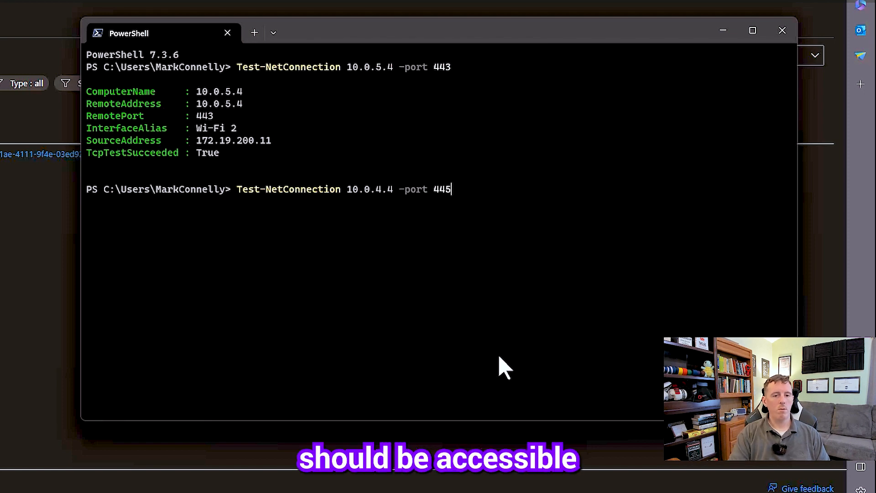
key(Return)
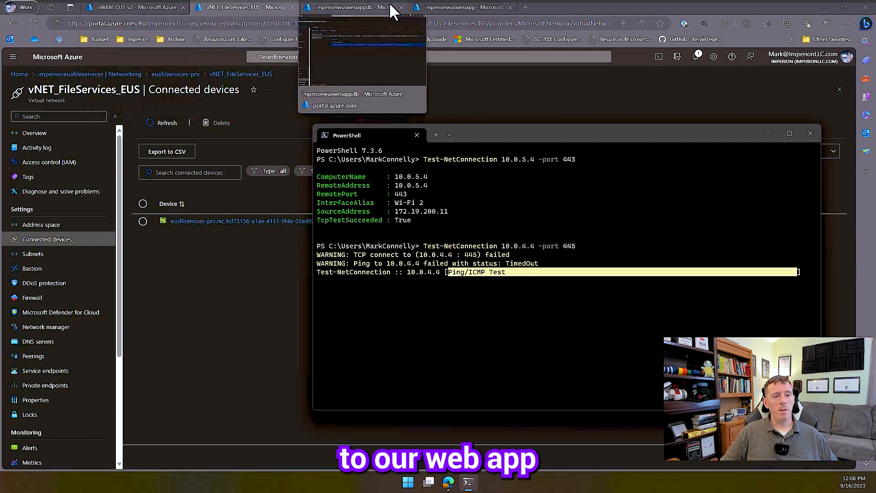
click(527, 5)
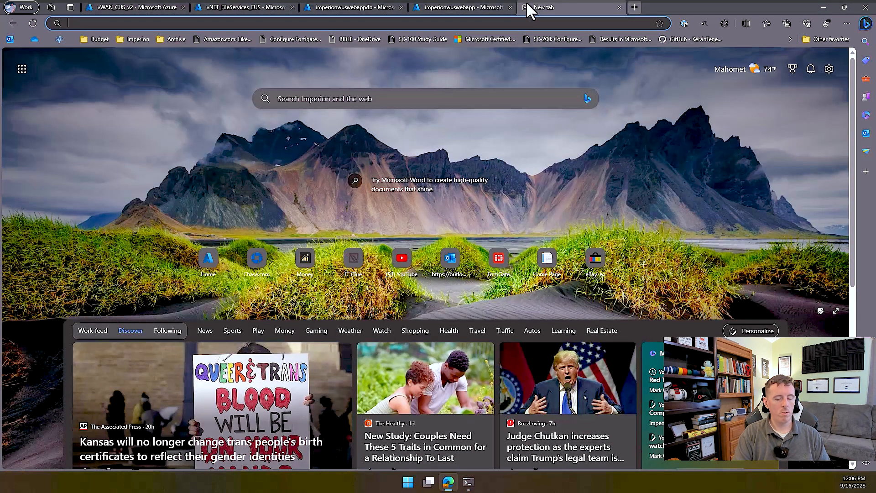
text(https)
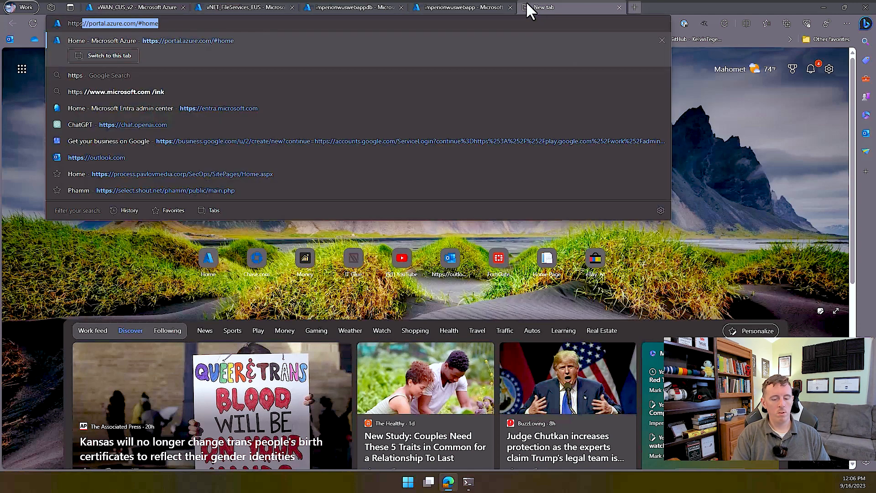
text(://10.0.5.4)
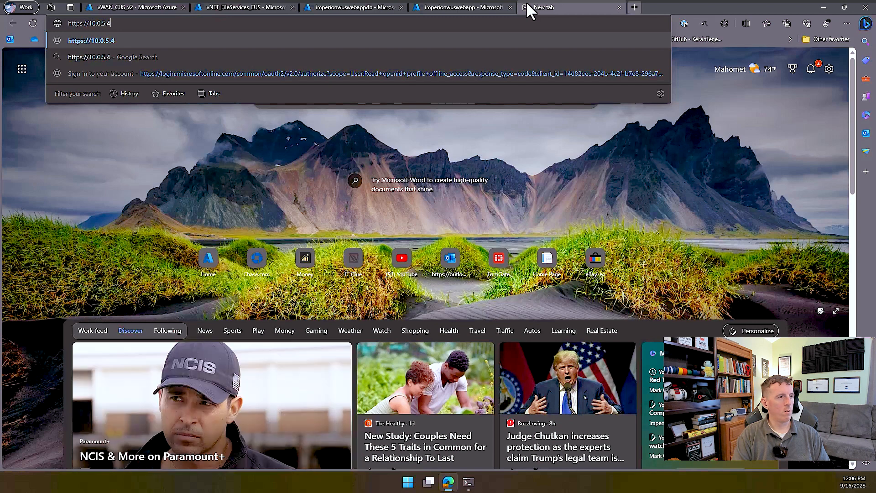
key(Return)
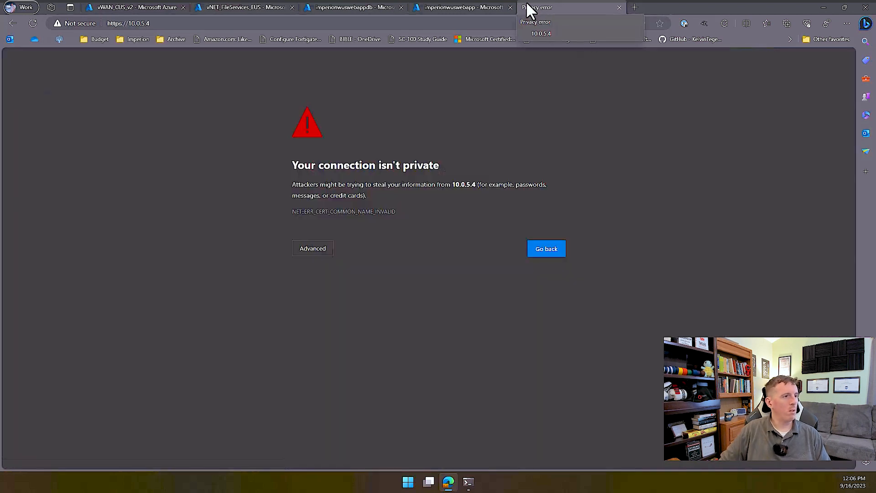
click(313, 250)
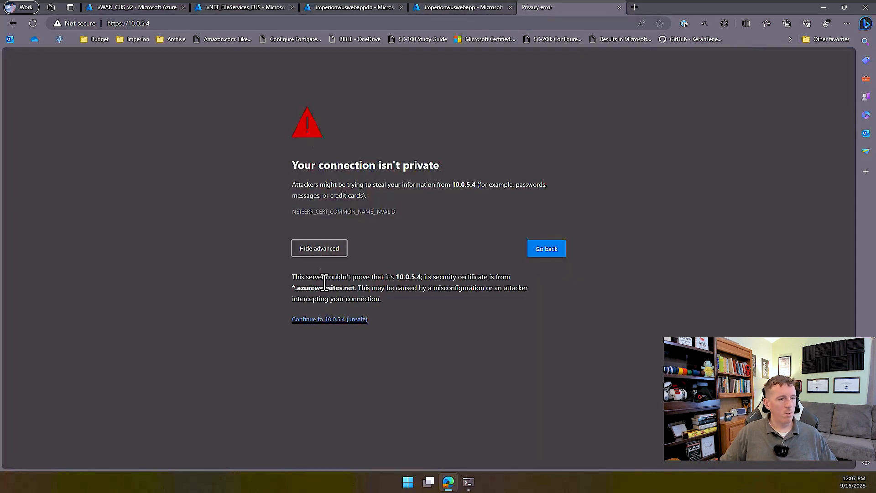
click(322, 320)
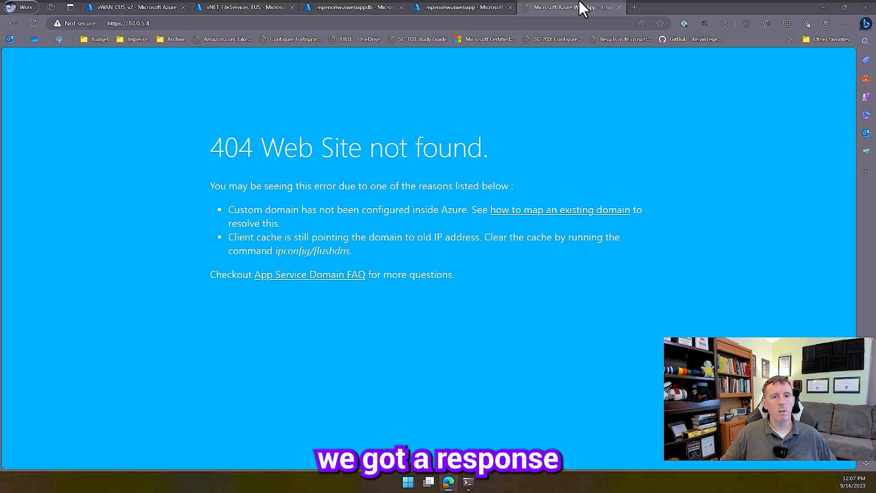
click(619, 7)
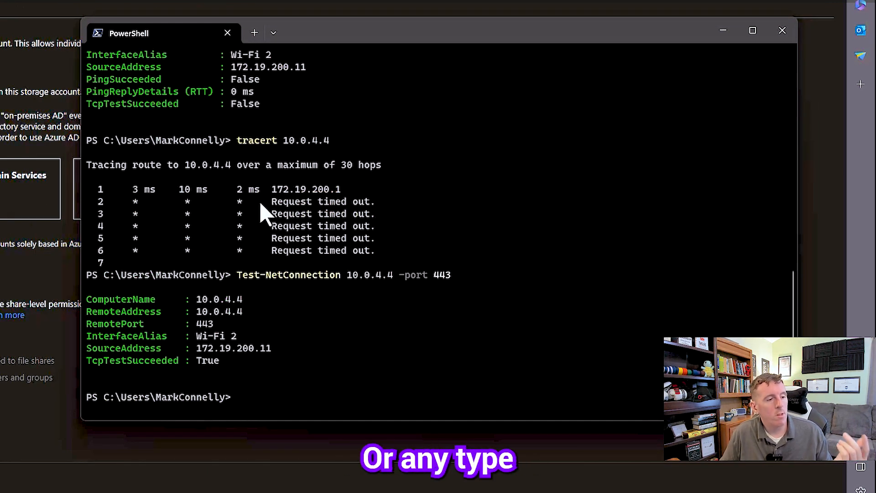
Review the Test-NetConnection and tracert output for 10.0.4.4 in PowerShell alongside the file share's Active Directory page.
scroll(401, 249, up, 2)
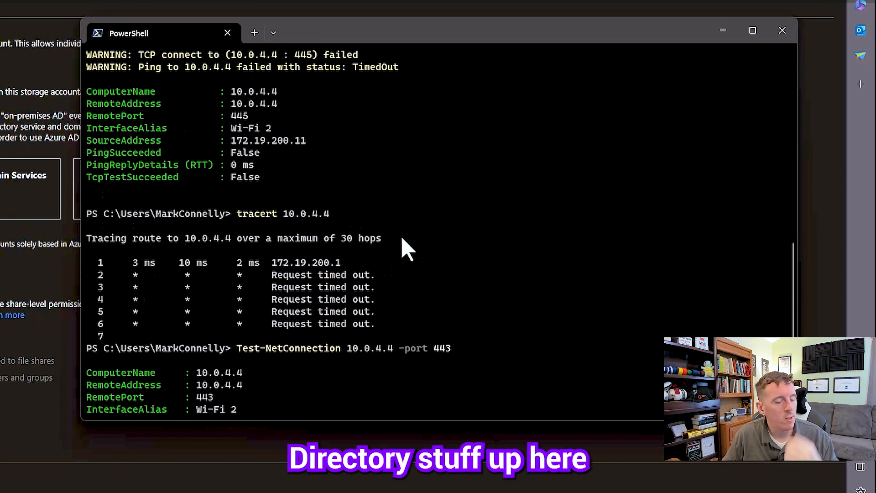
scroll(408, 249, up, 2)
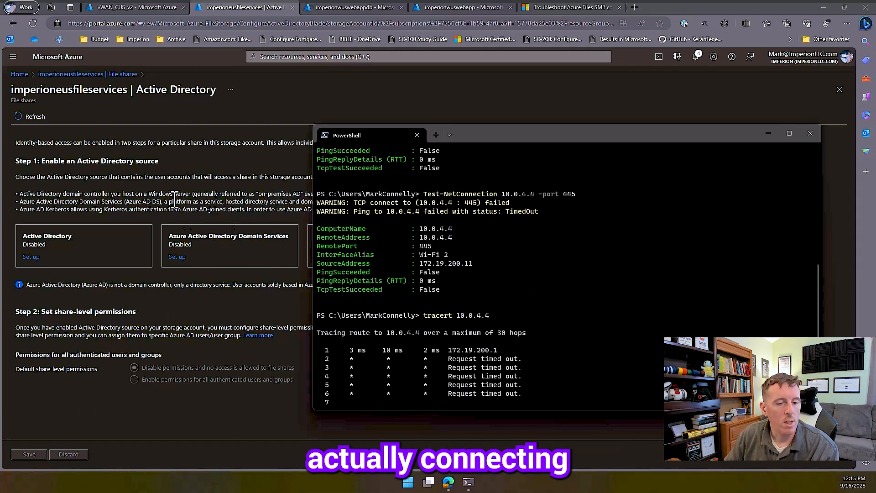
click(174, 200)
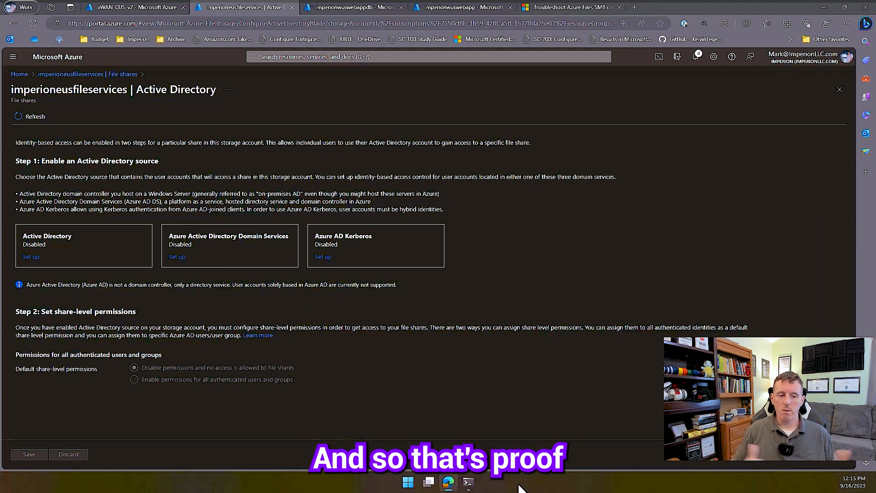
click(468, 482)
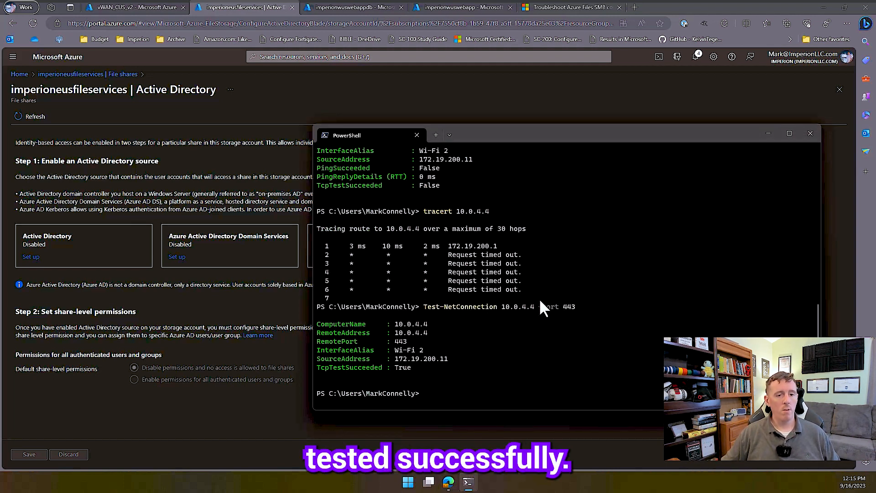
scroll(540, 301, up, 3)
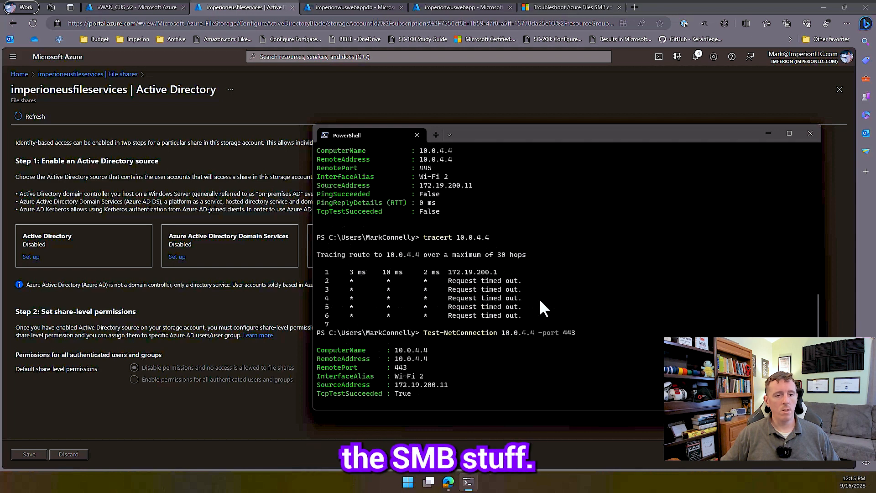
scroll(539, 298, up, 2)
scroll(539, 299, up, 3)
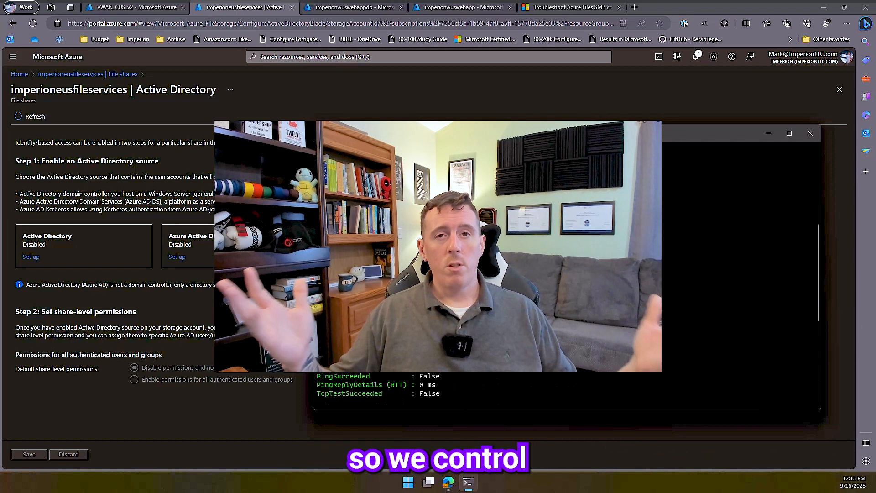
scroll(539, 299, up, 3)
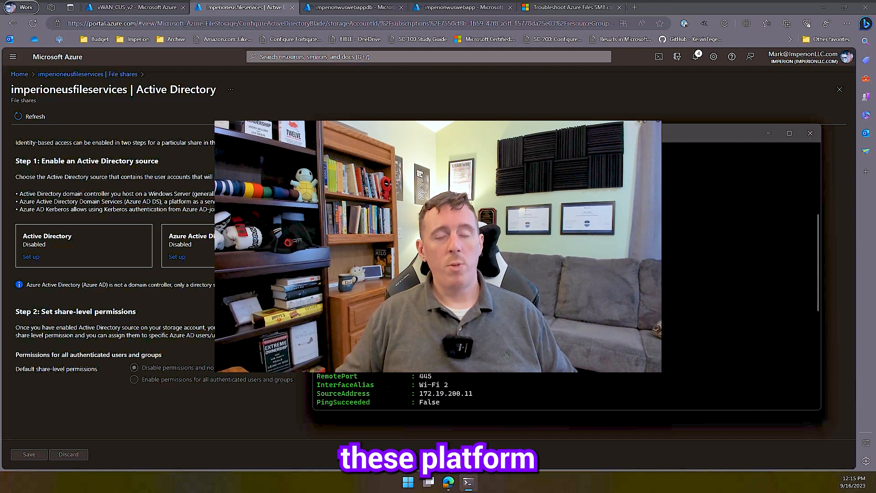